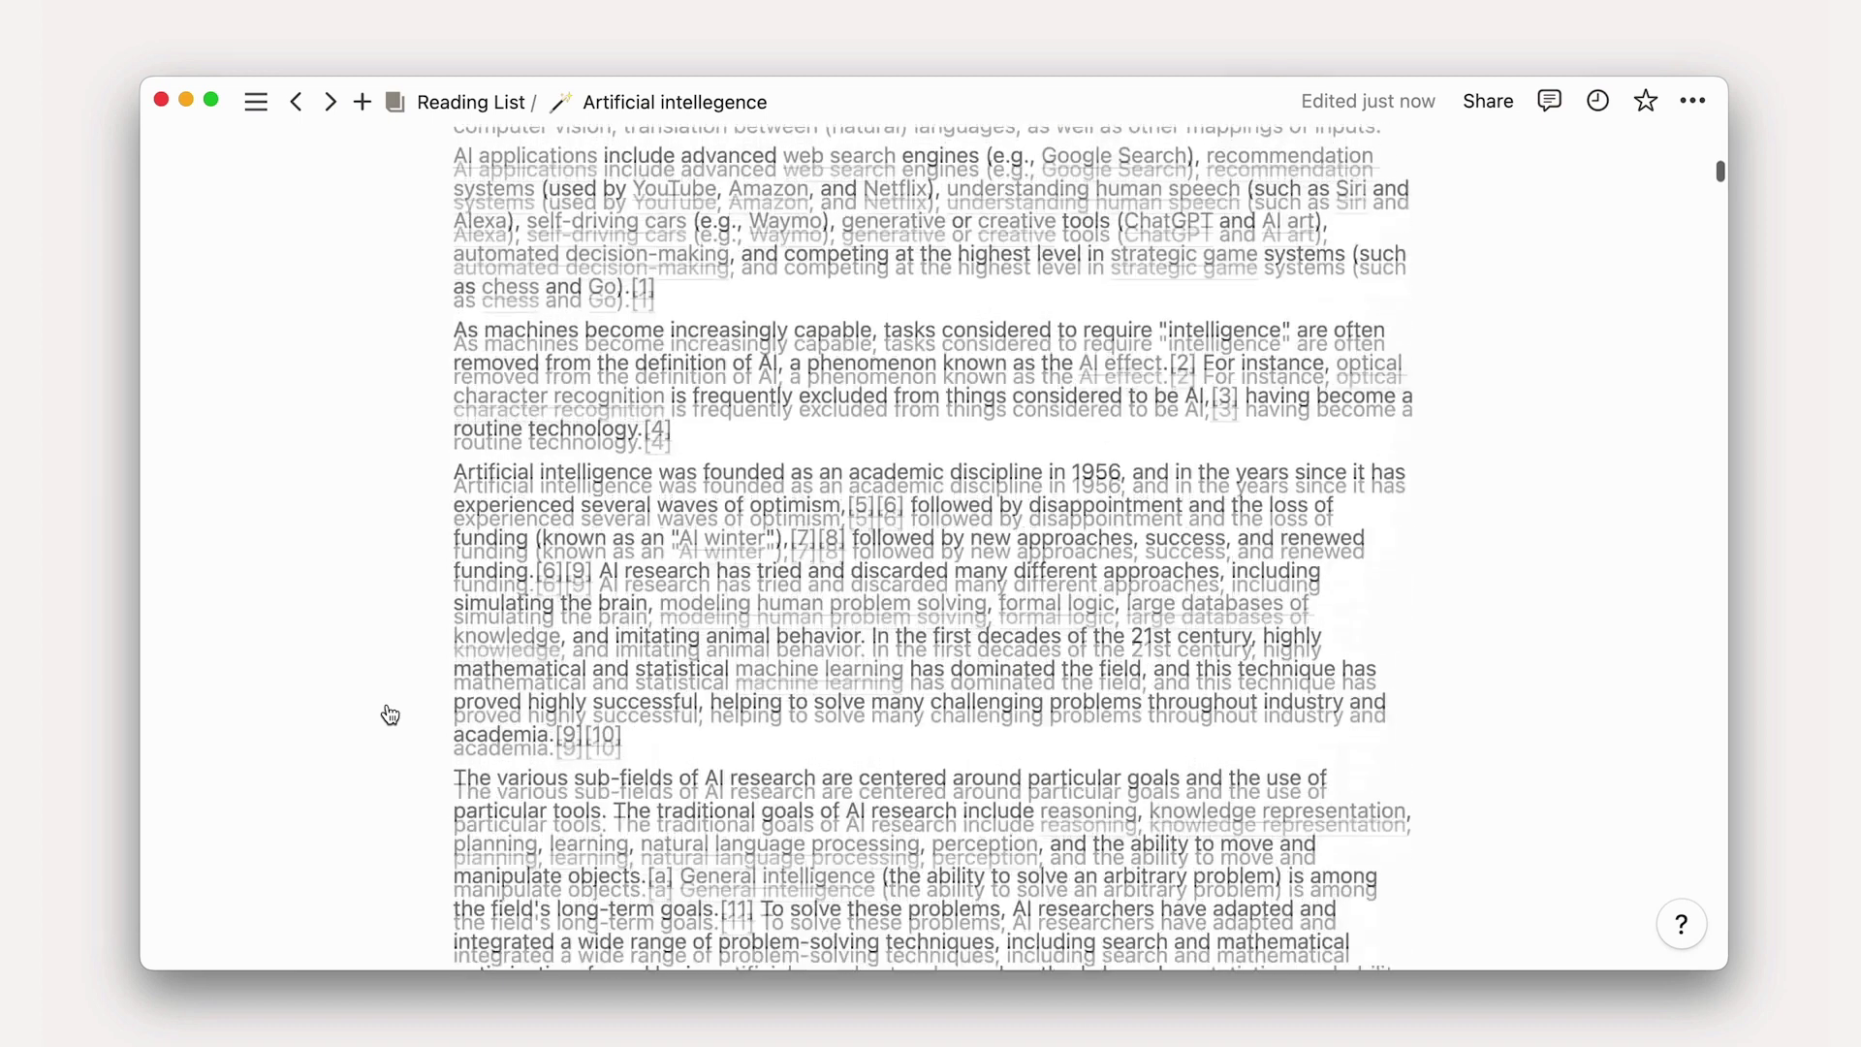
- Have AI summarize the AI founding and AI research sub-fields paragraphs
triple_click(555, 608)
drag(555, 608, 482, 289)
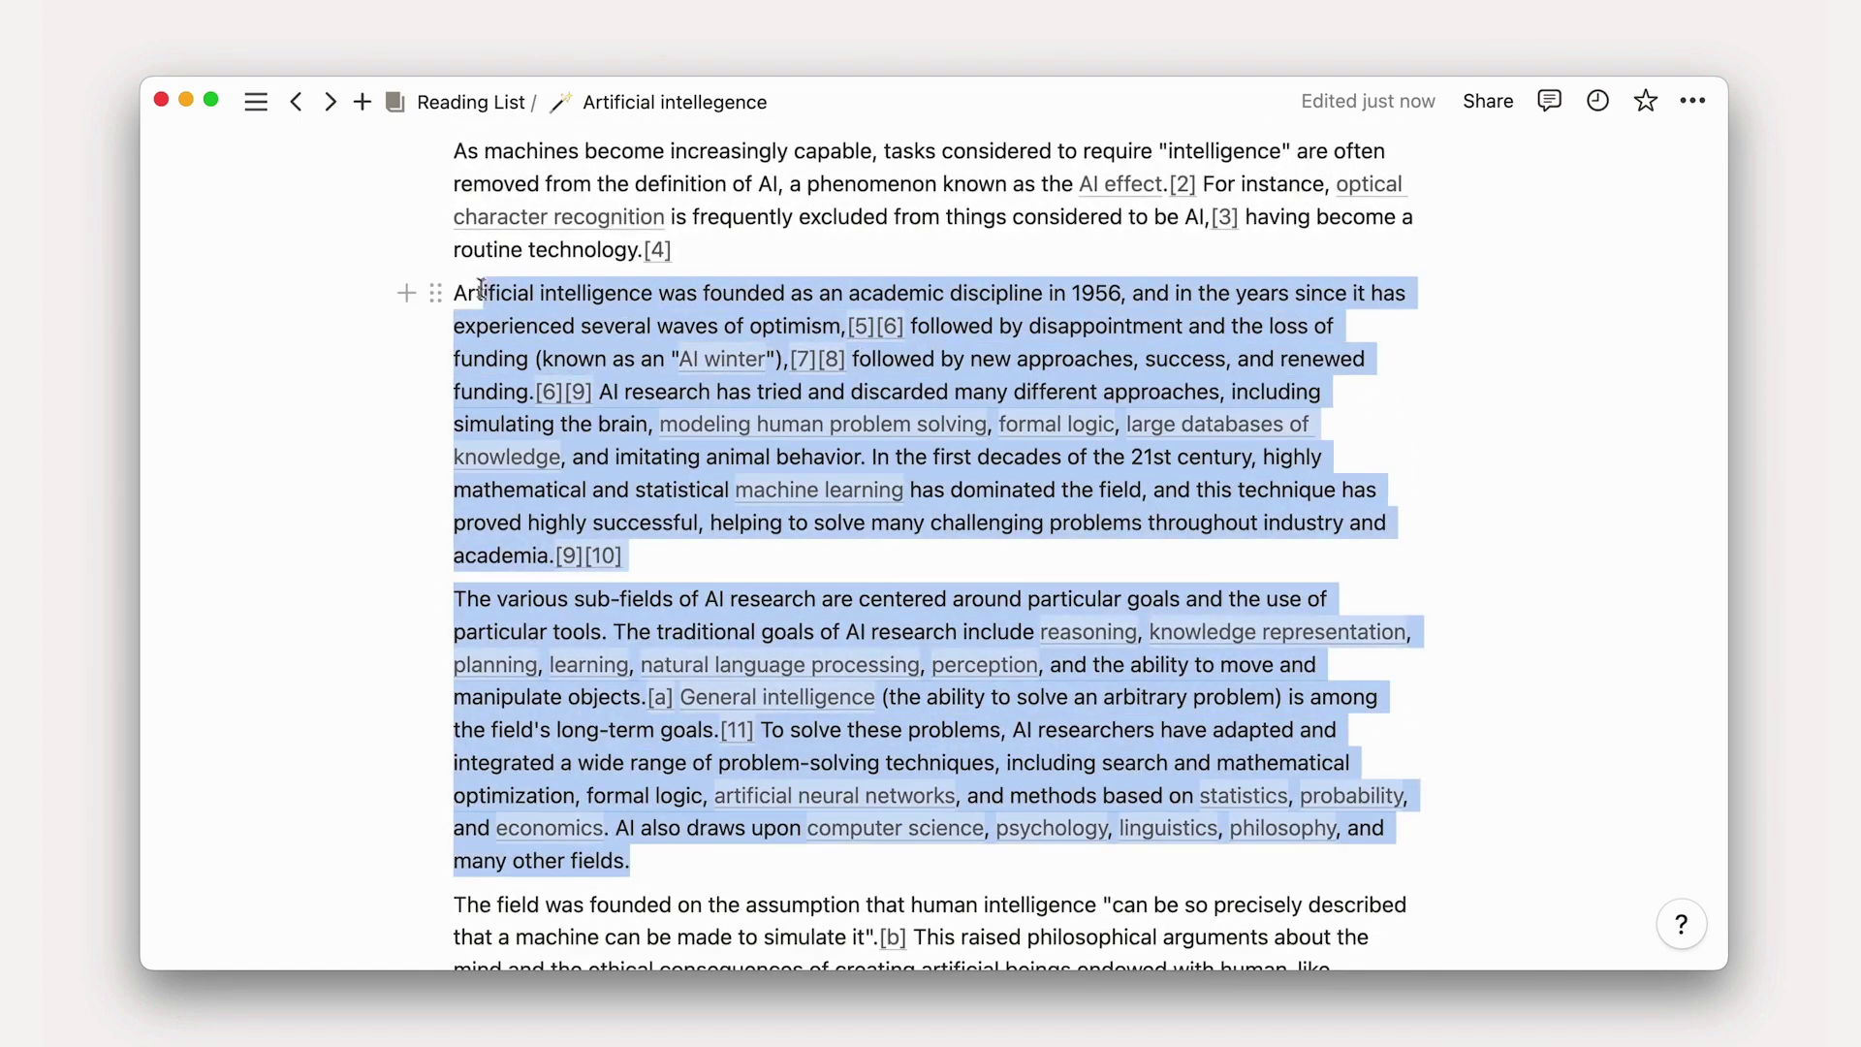
click(441, 243)
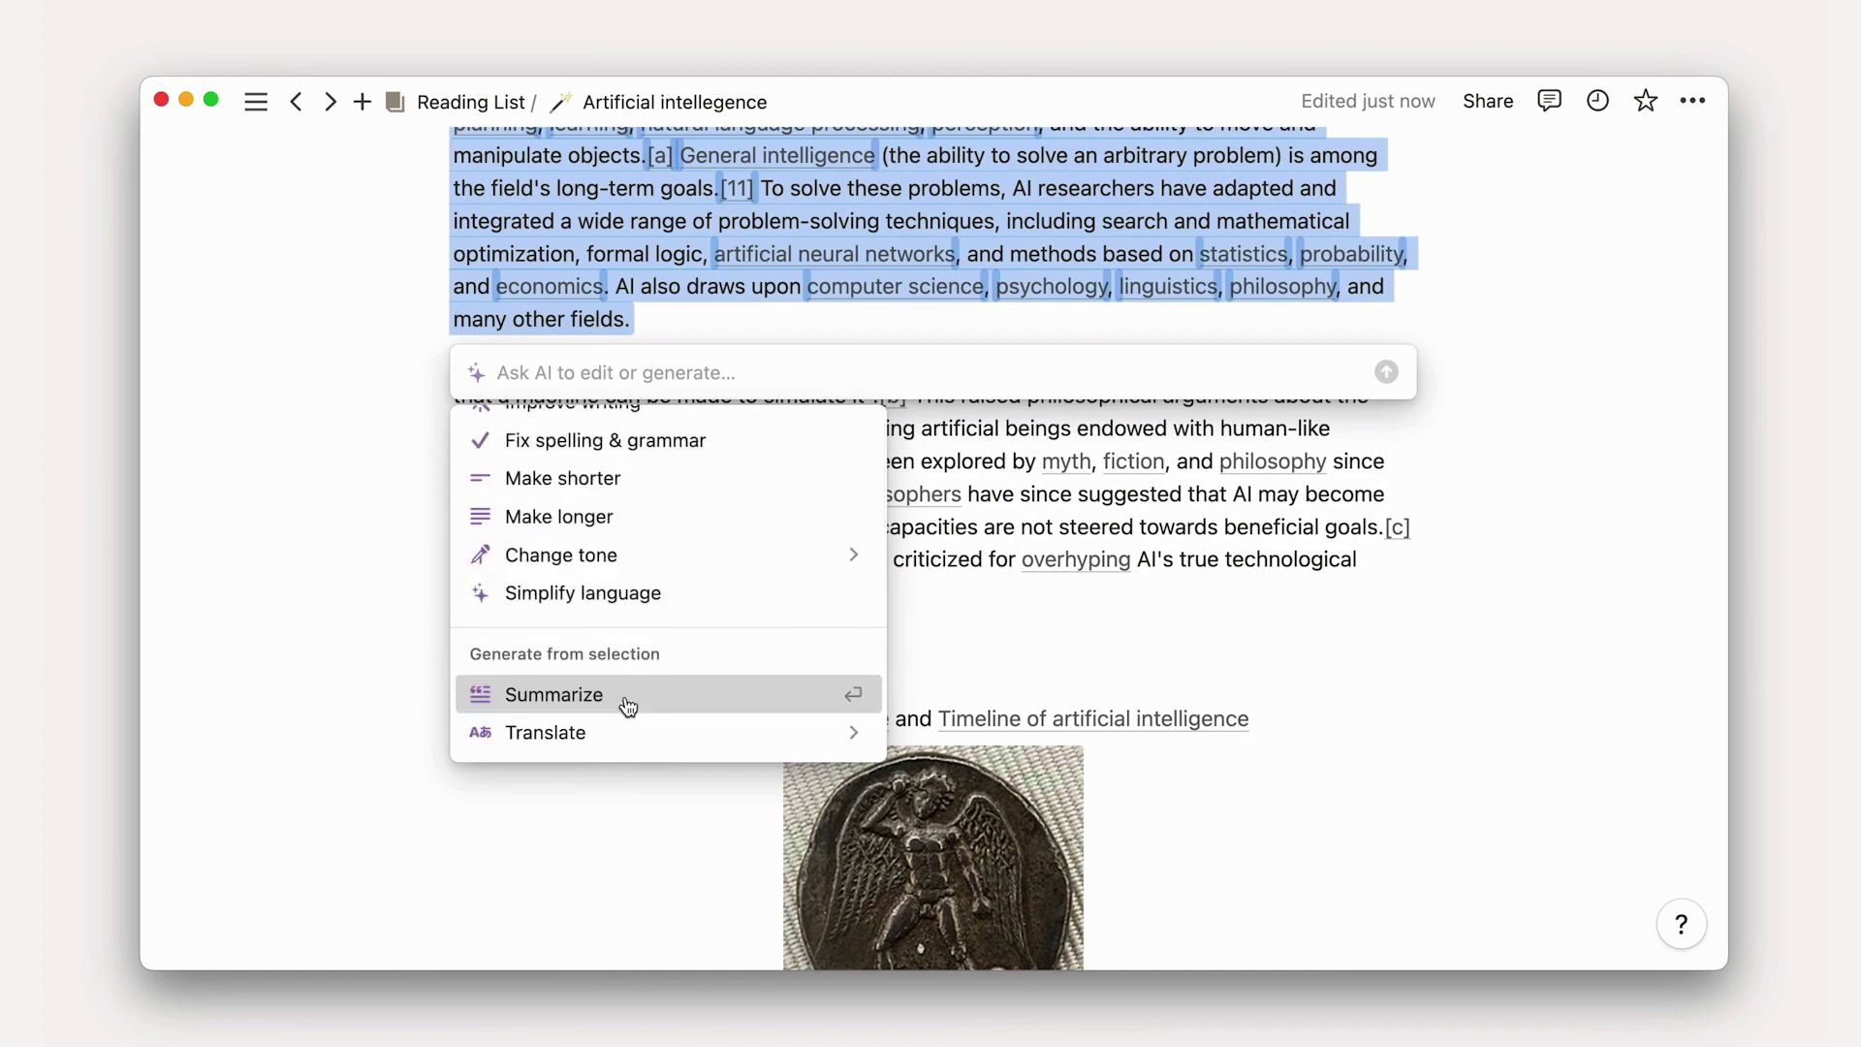
click(625, 696)
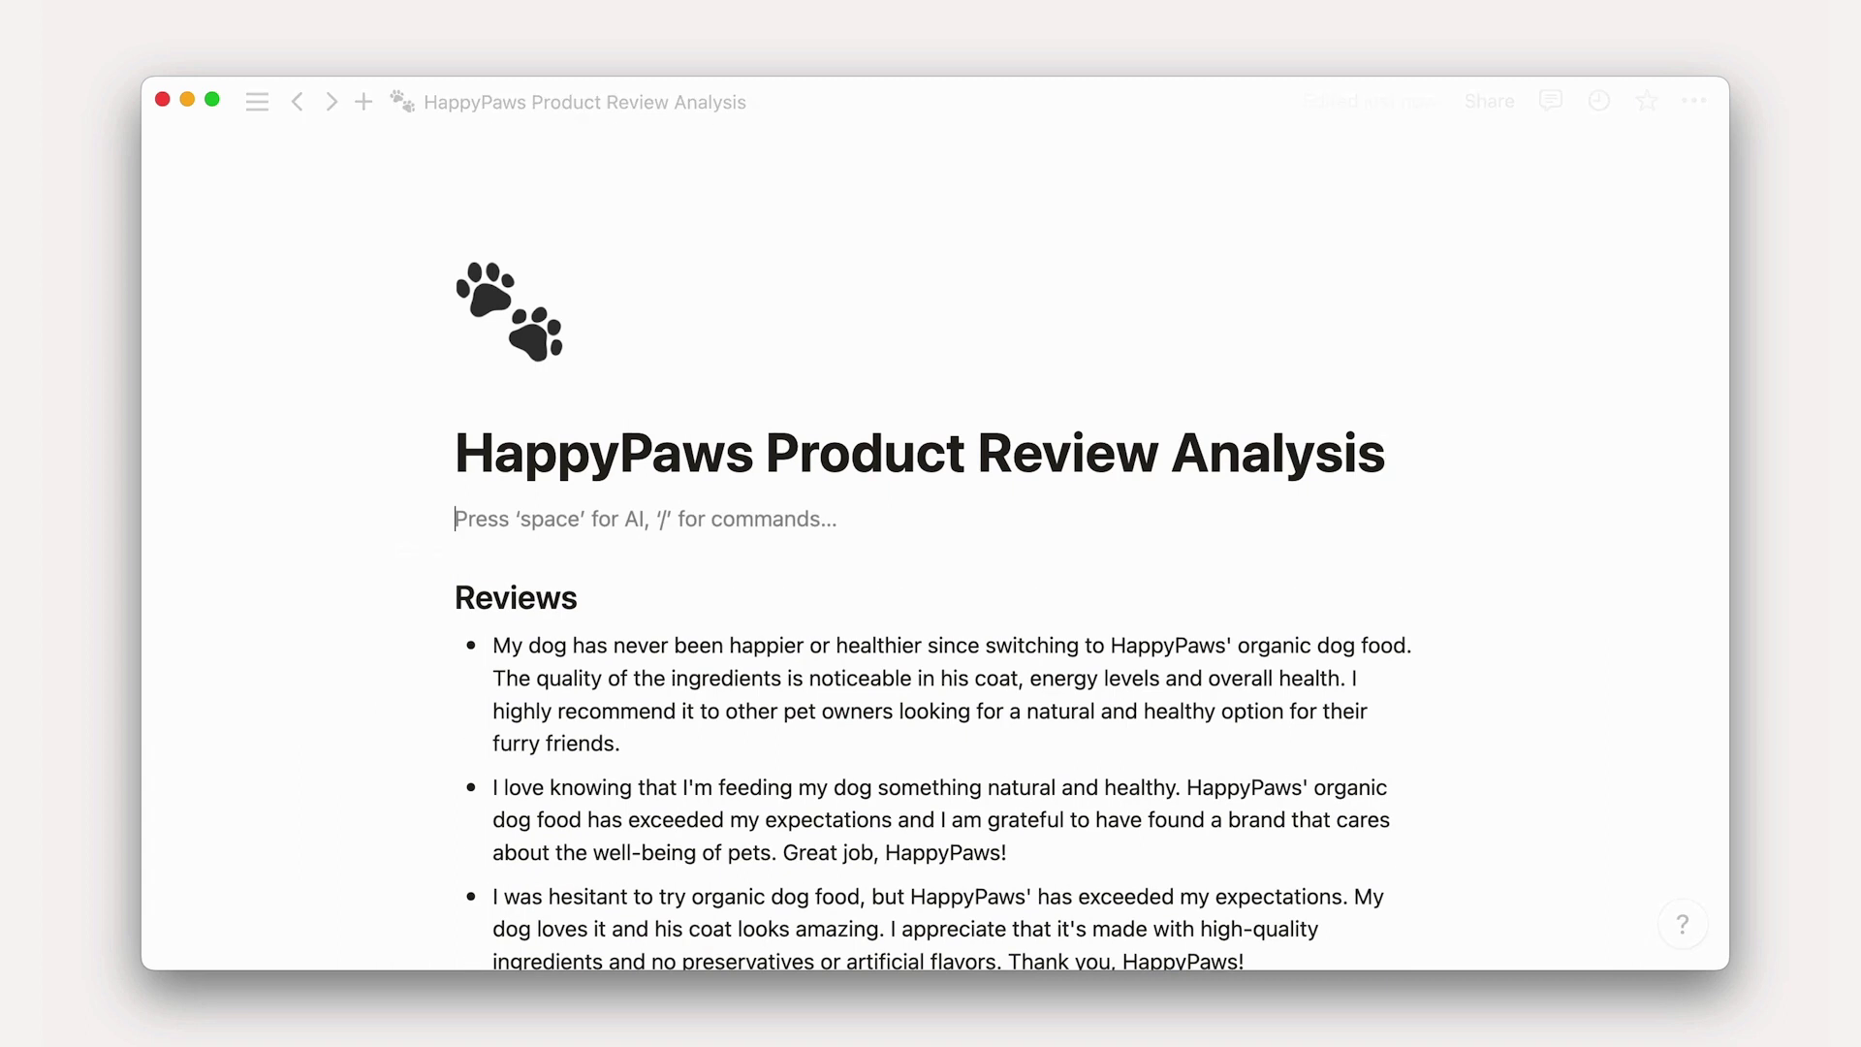
- Ask AI 'What are the top 3 themes in this data' on HappyPaws reviews, then make the answer longer
key(space)
text(What are the top 3 th)
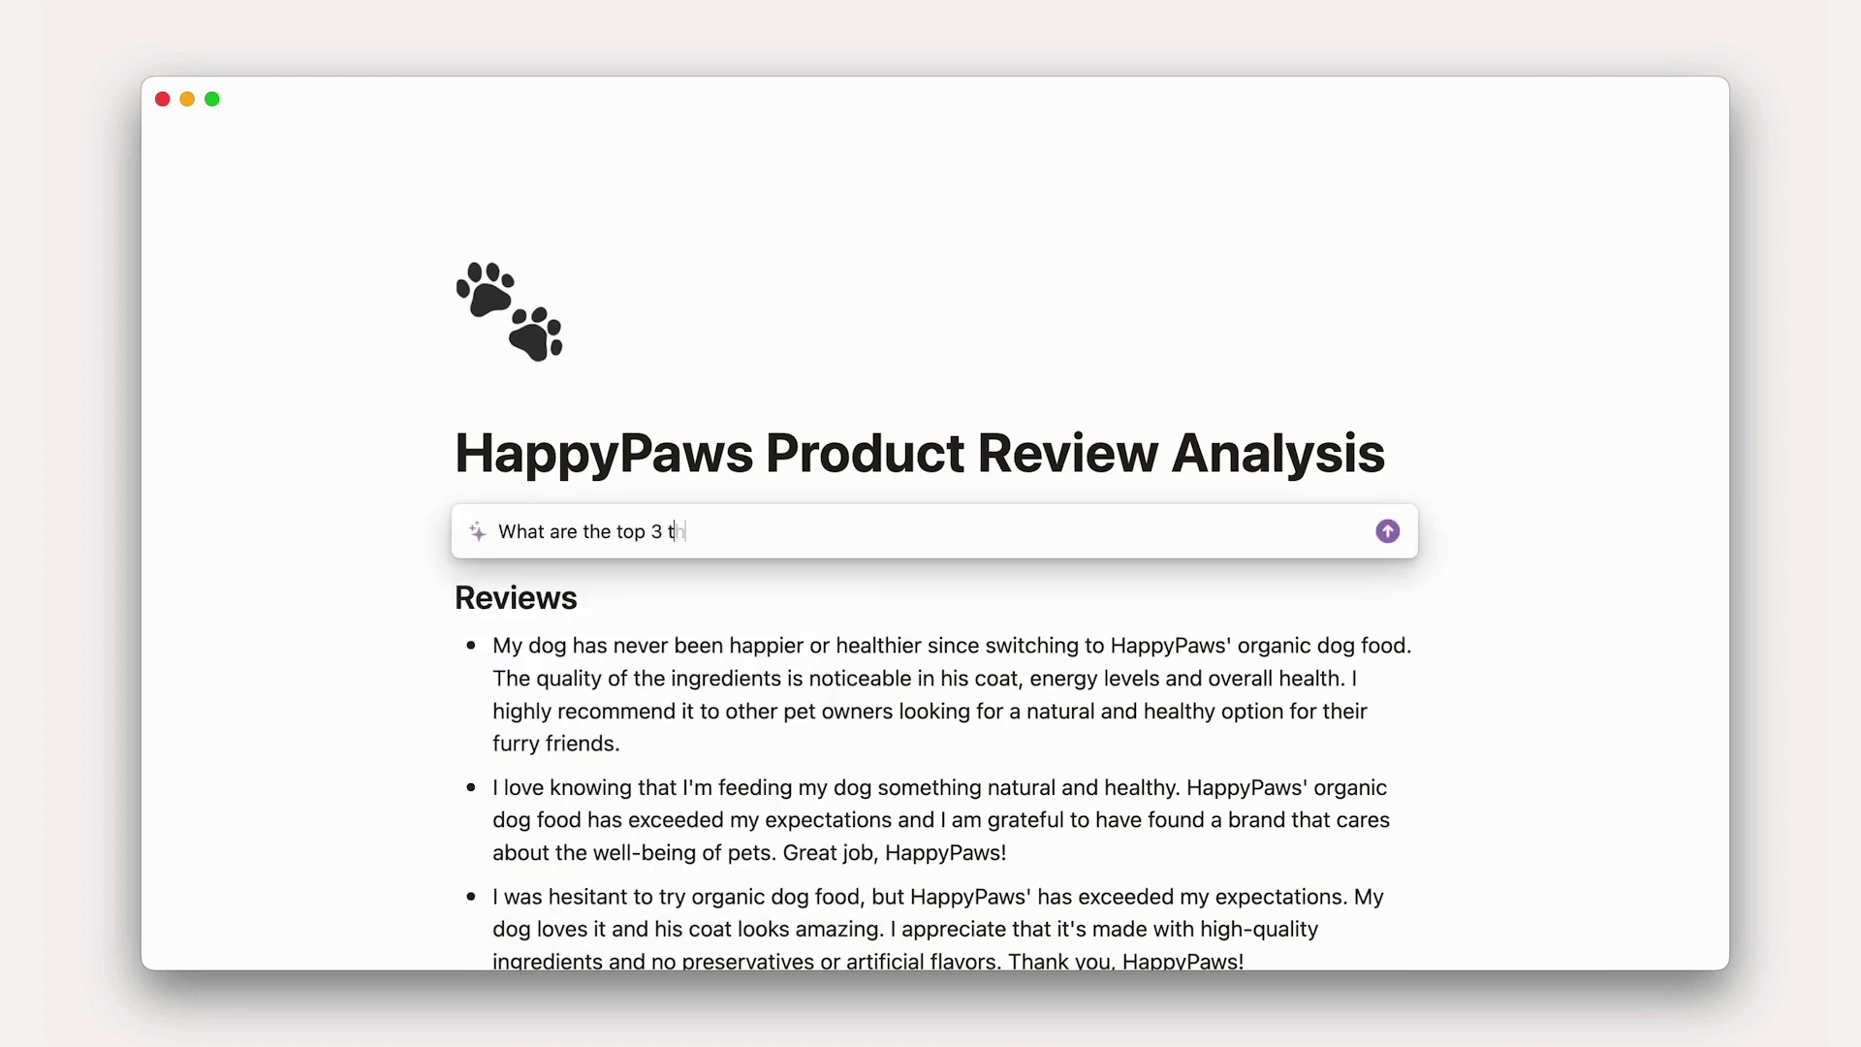
text(emes in this data)
key(Return)
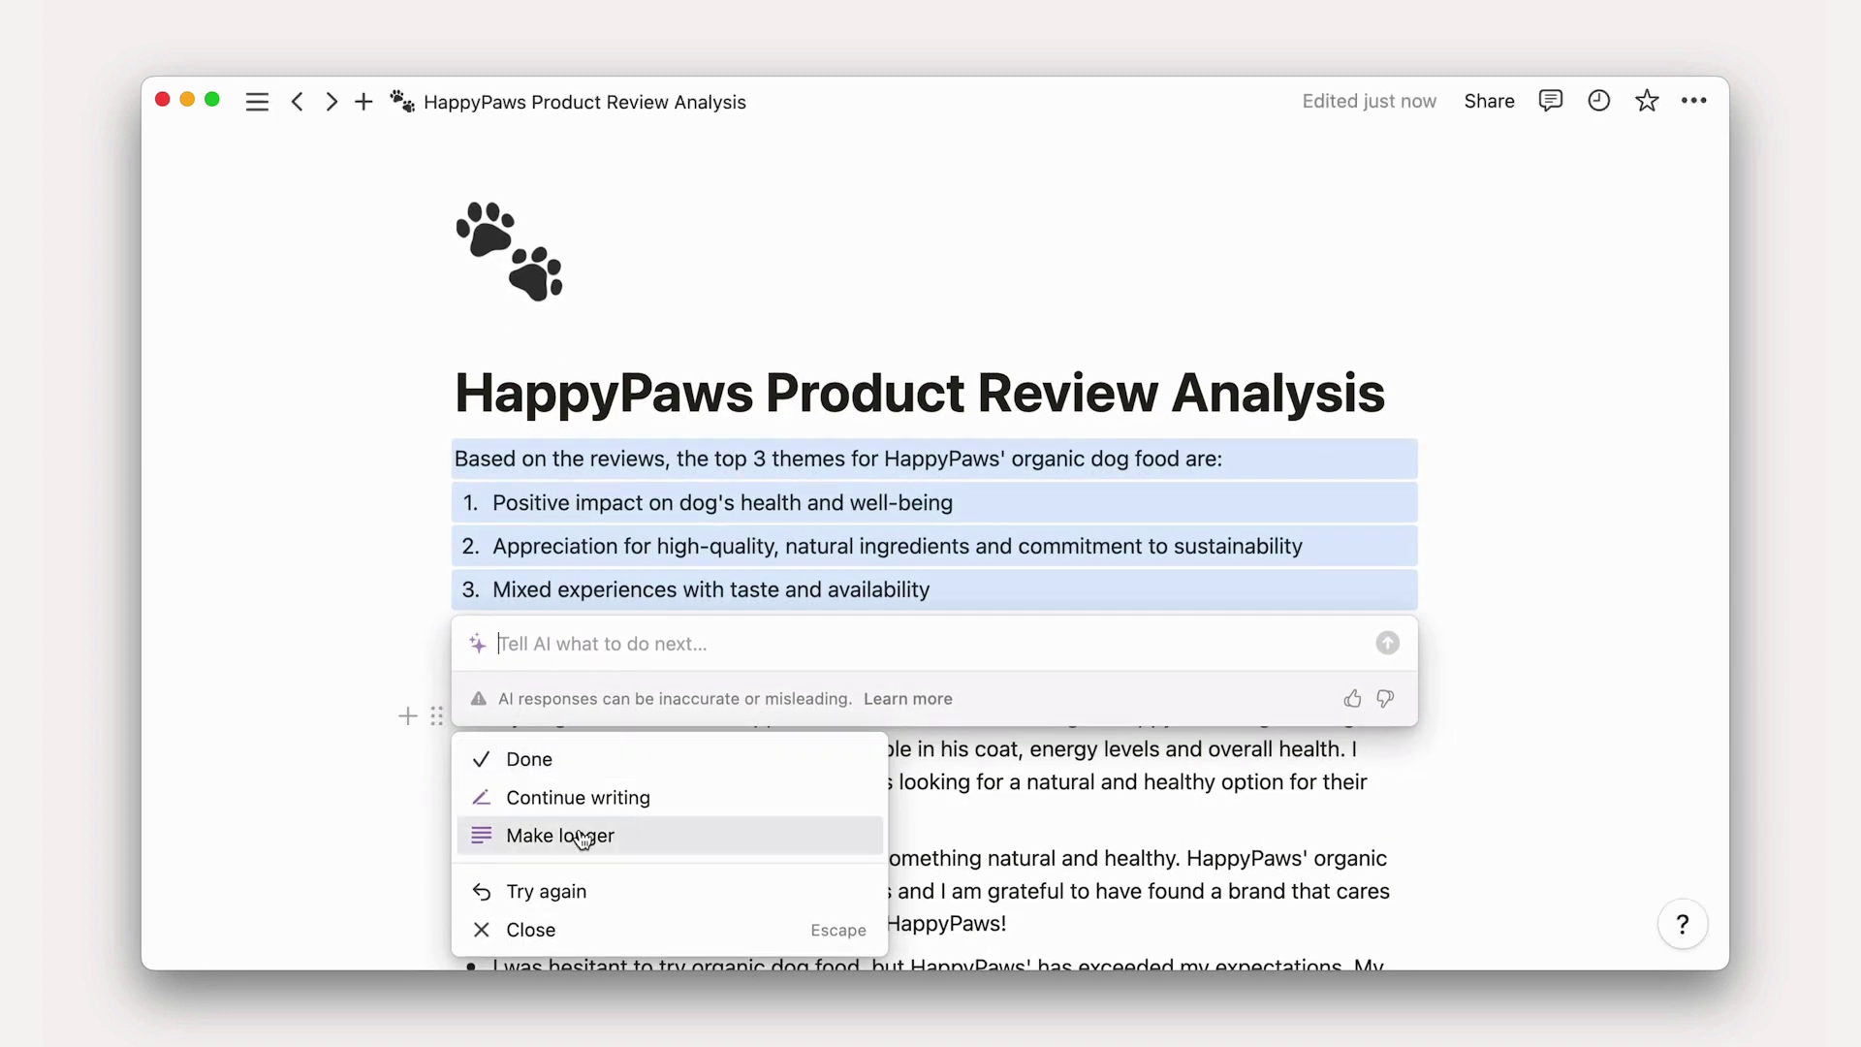
click(581, 831)
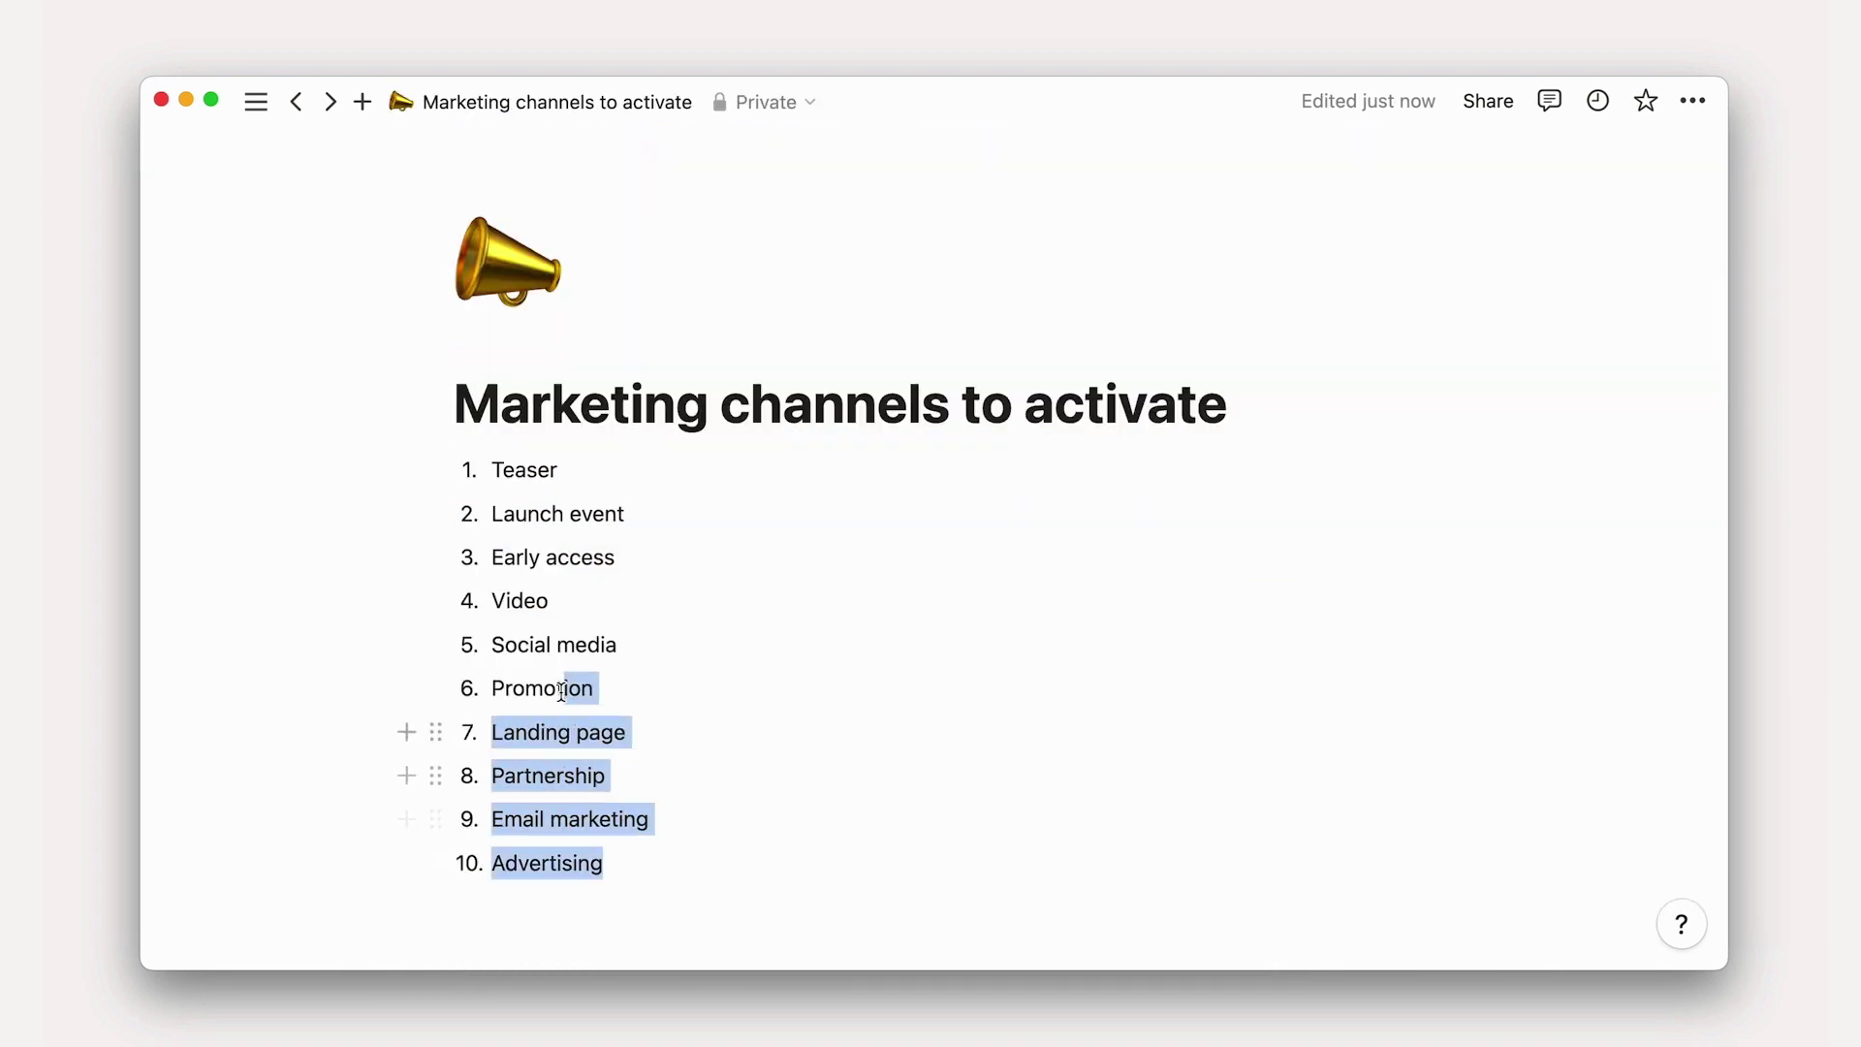
- Replace the Marketing channels list with an AI version that adds a description to each item
drag(562, 690, 505, 450)
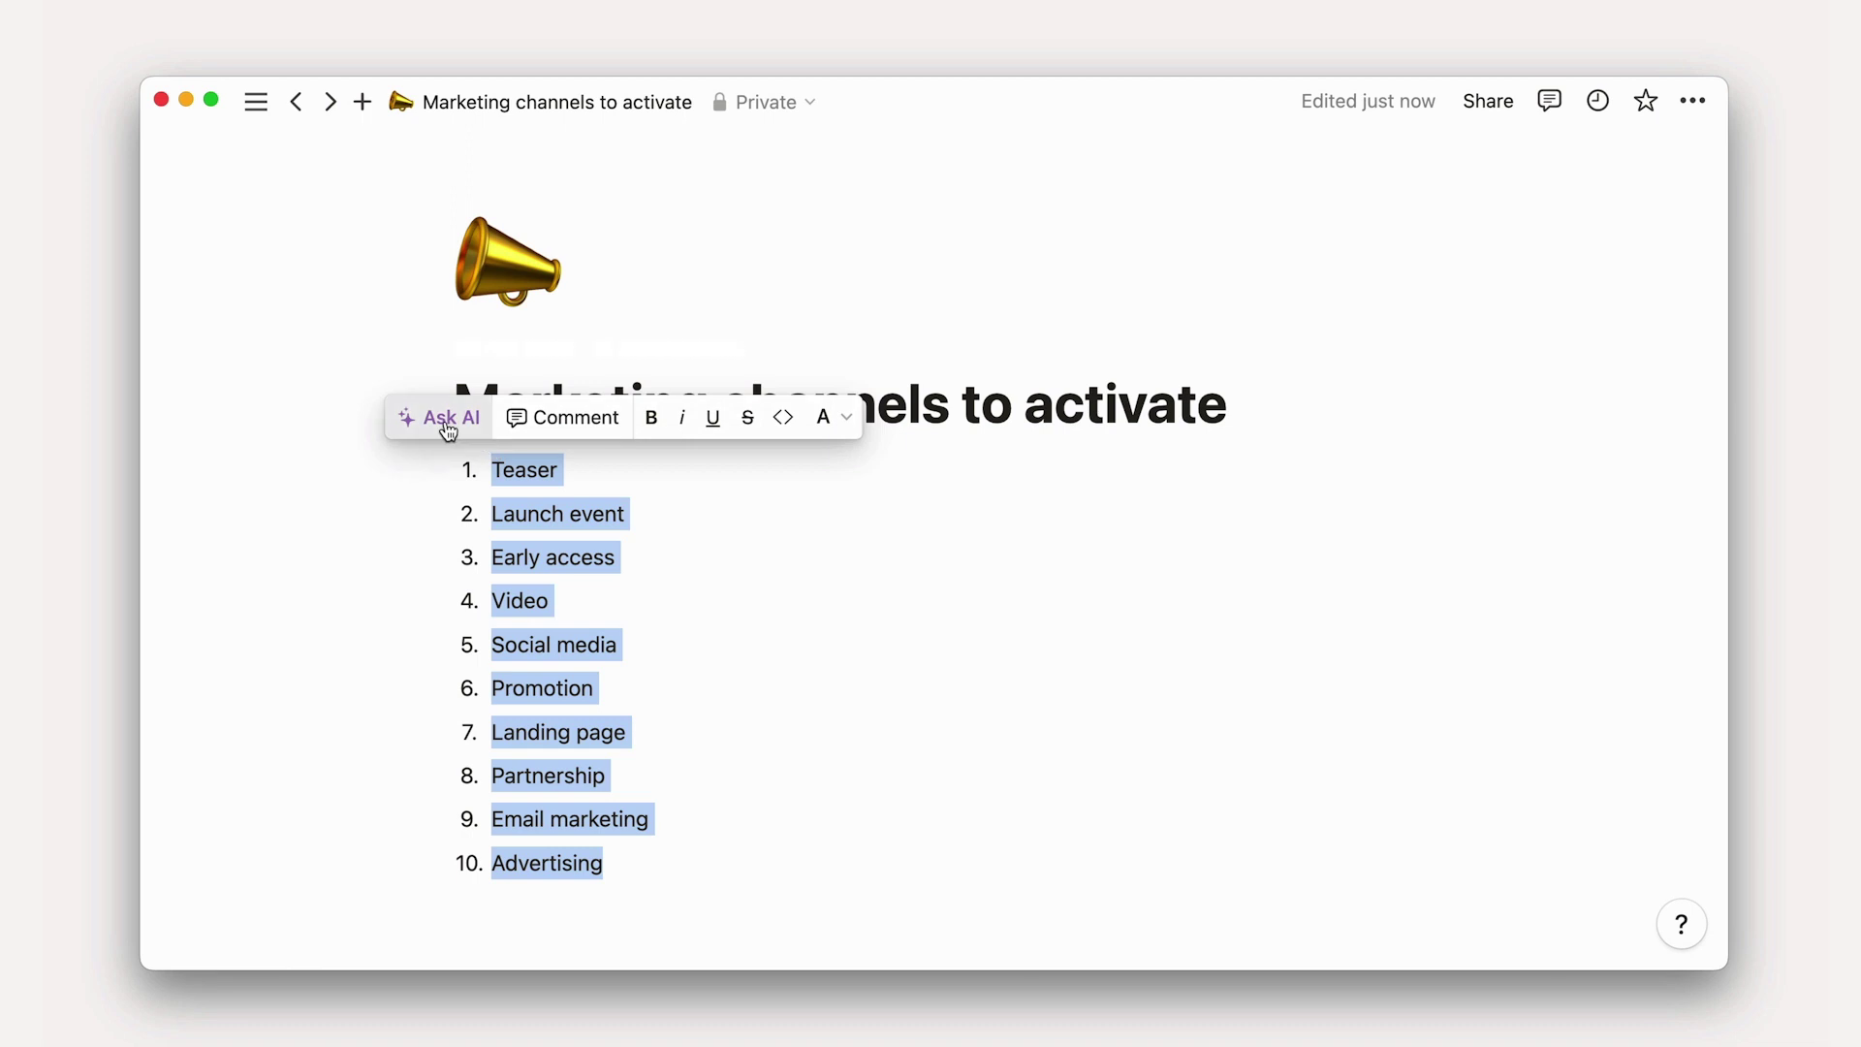
click(445, 427)
text(add d)
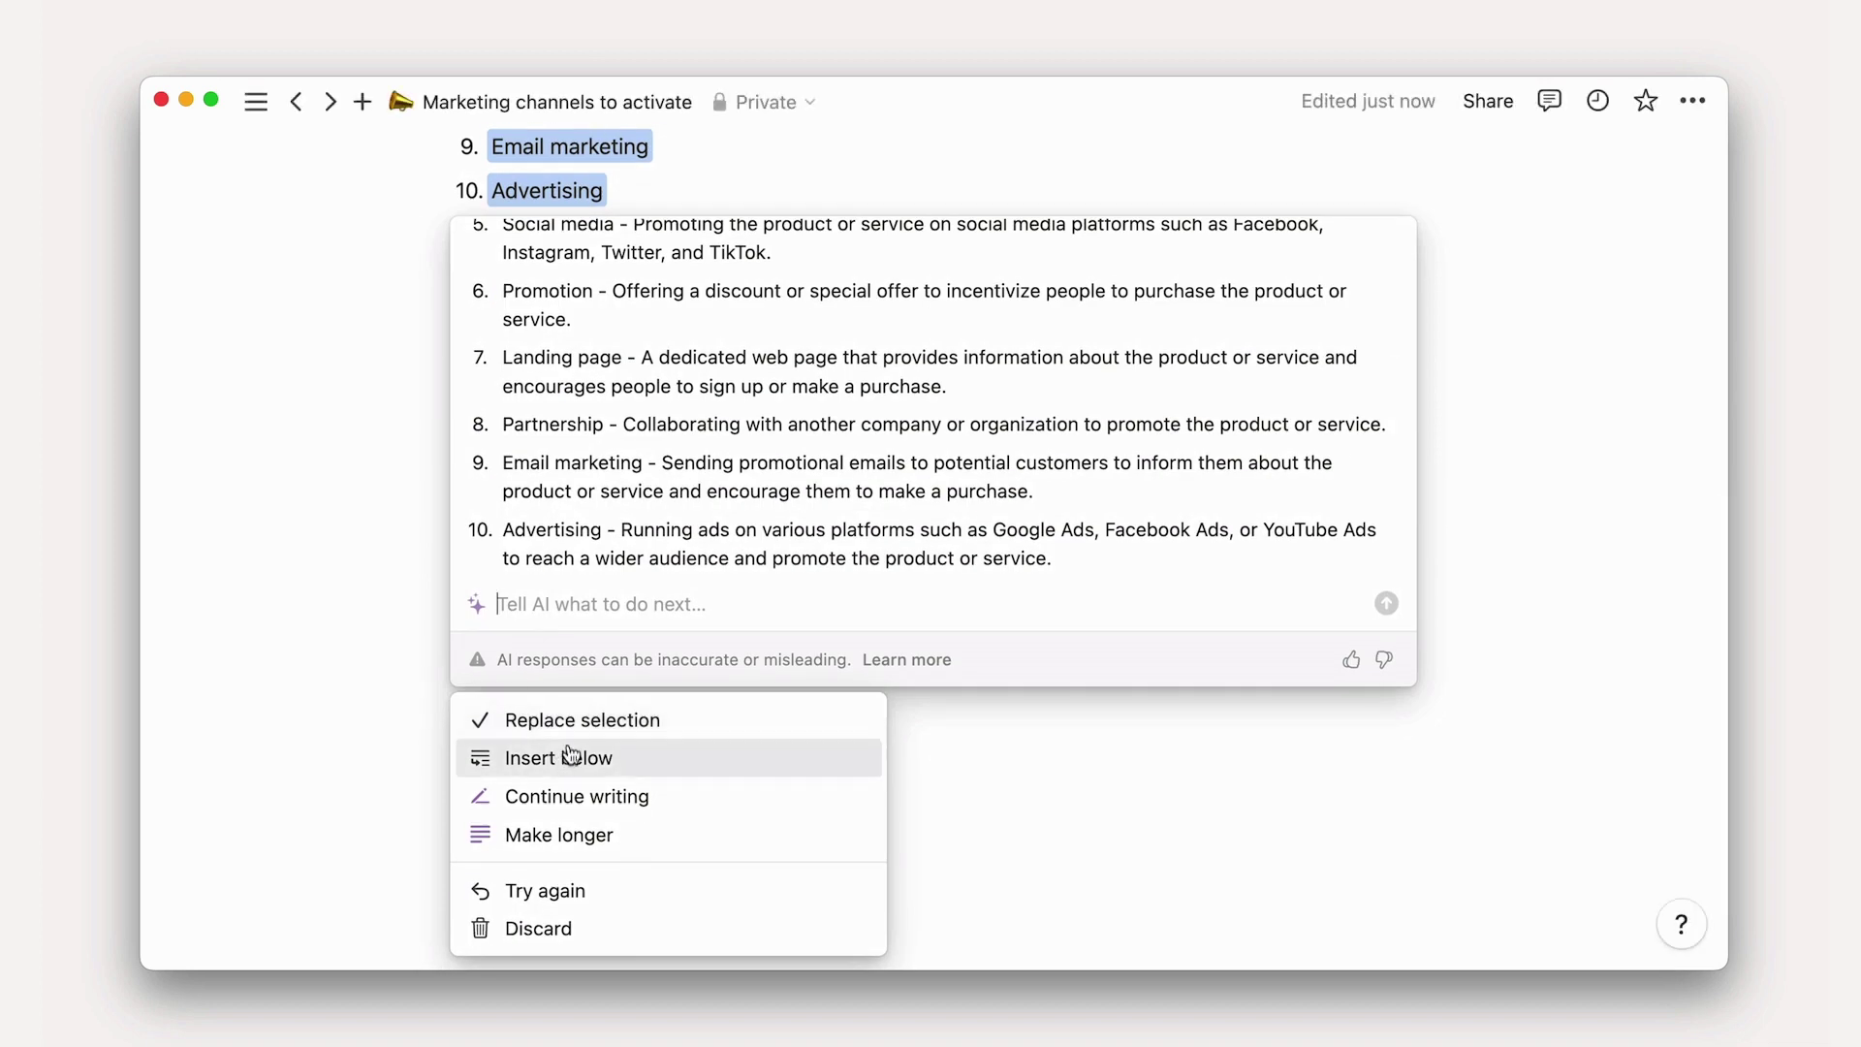
key(Up)
key(Return)
- Have AI explain the Brand Guide page from an empty line
scroll(571, 734, up, 3)
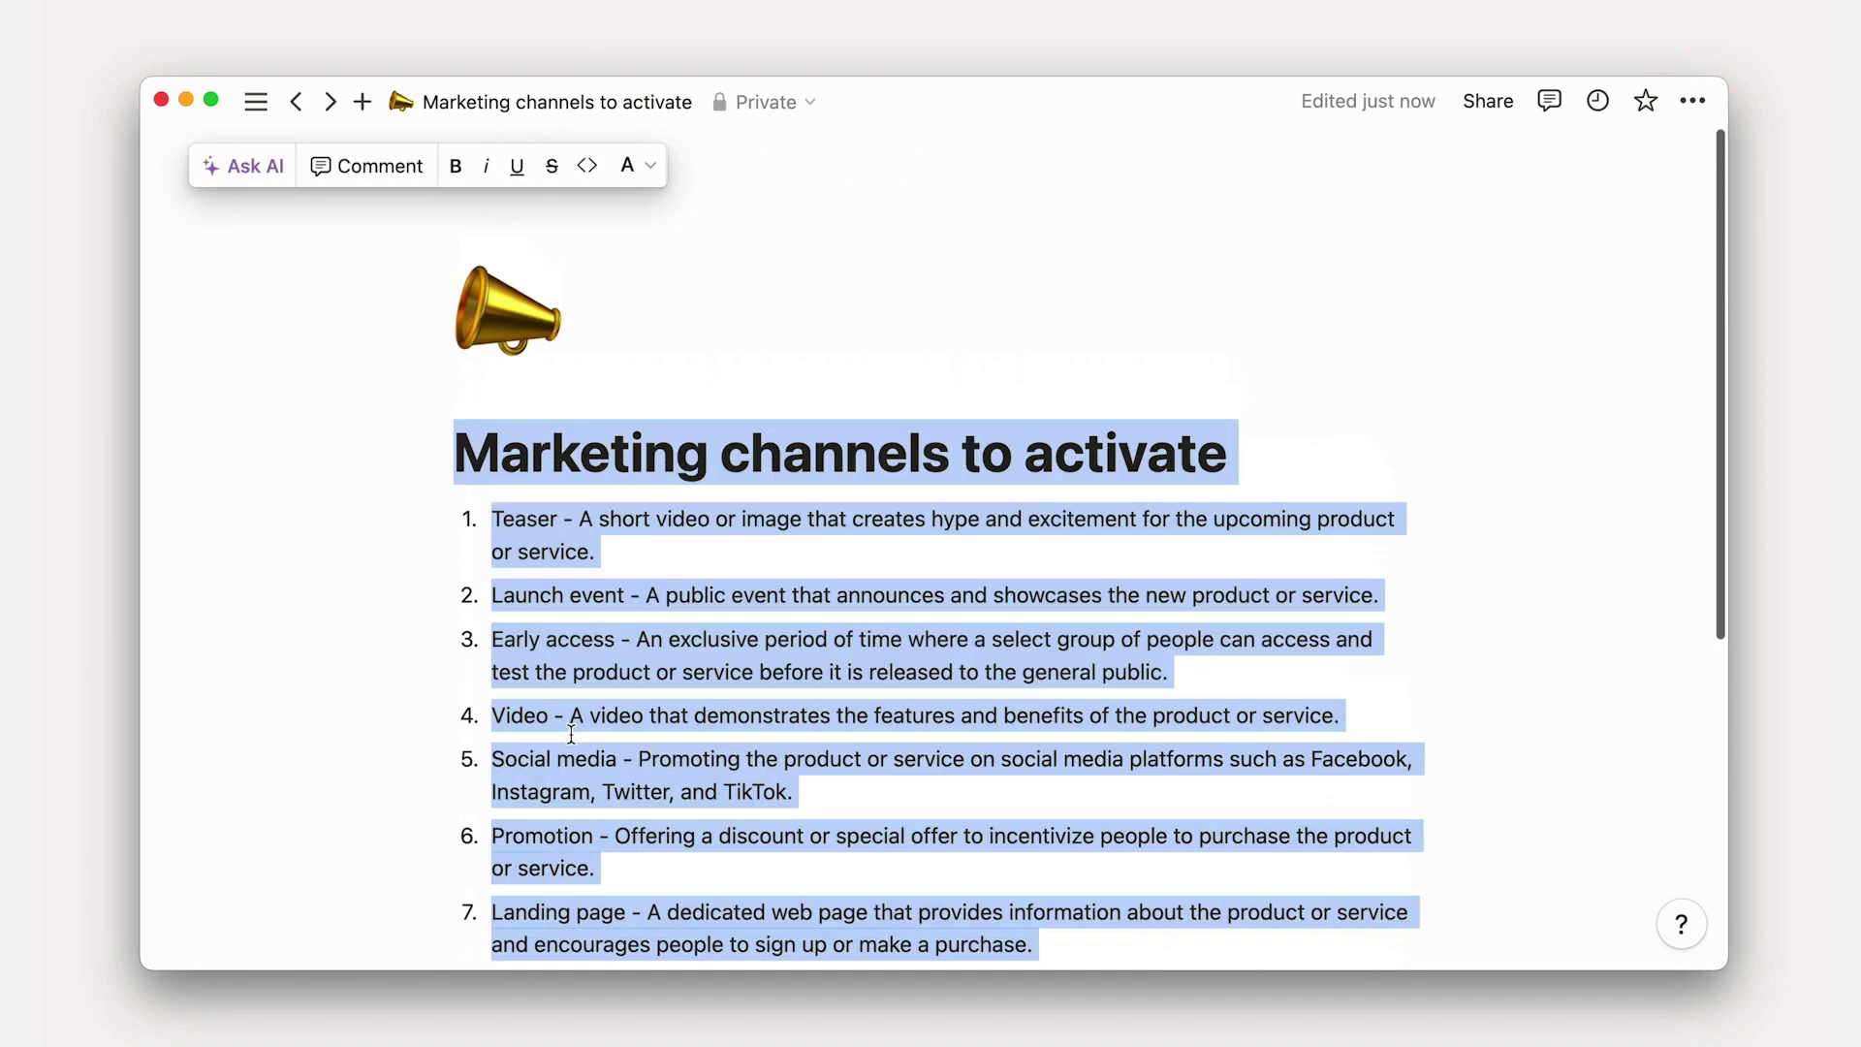
click(1089, 556)
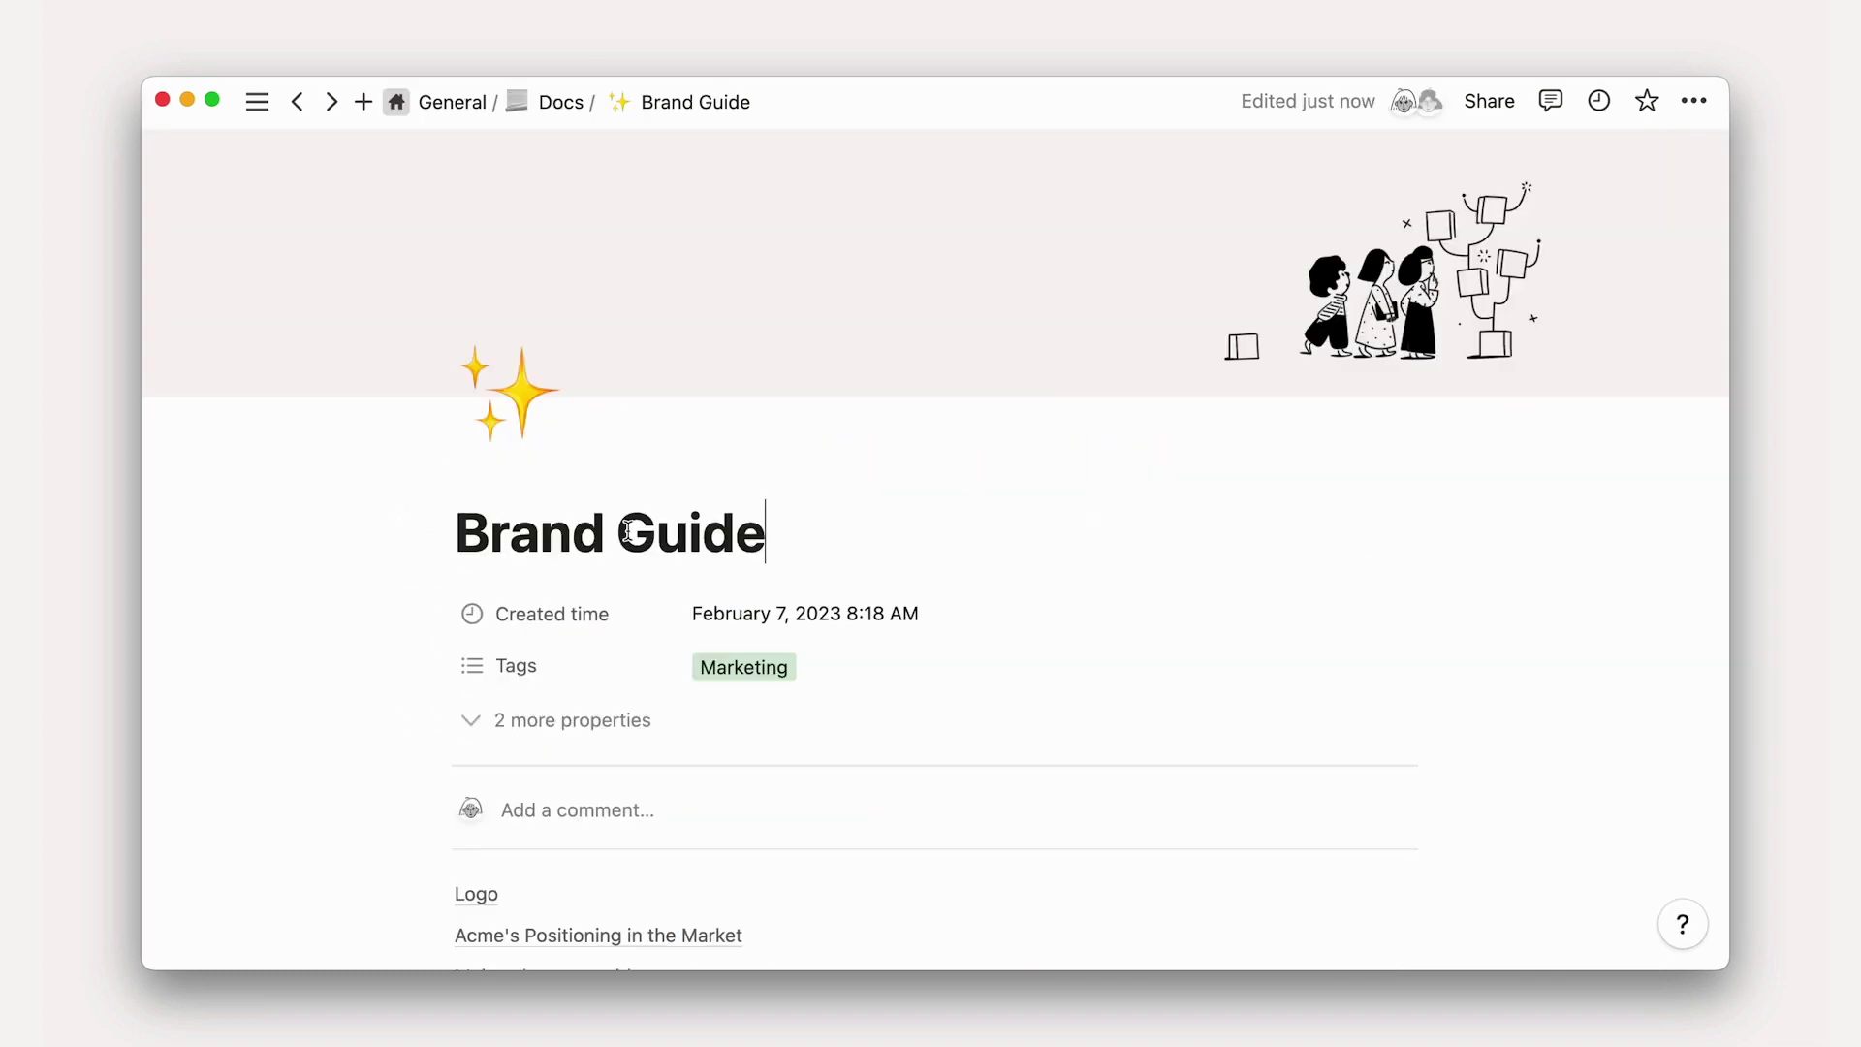
scroll(628, 532, down, 7)
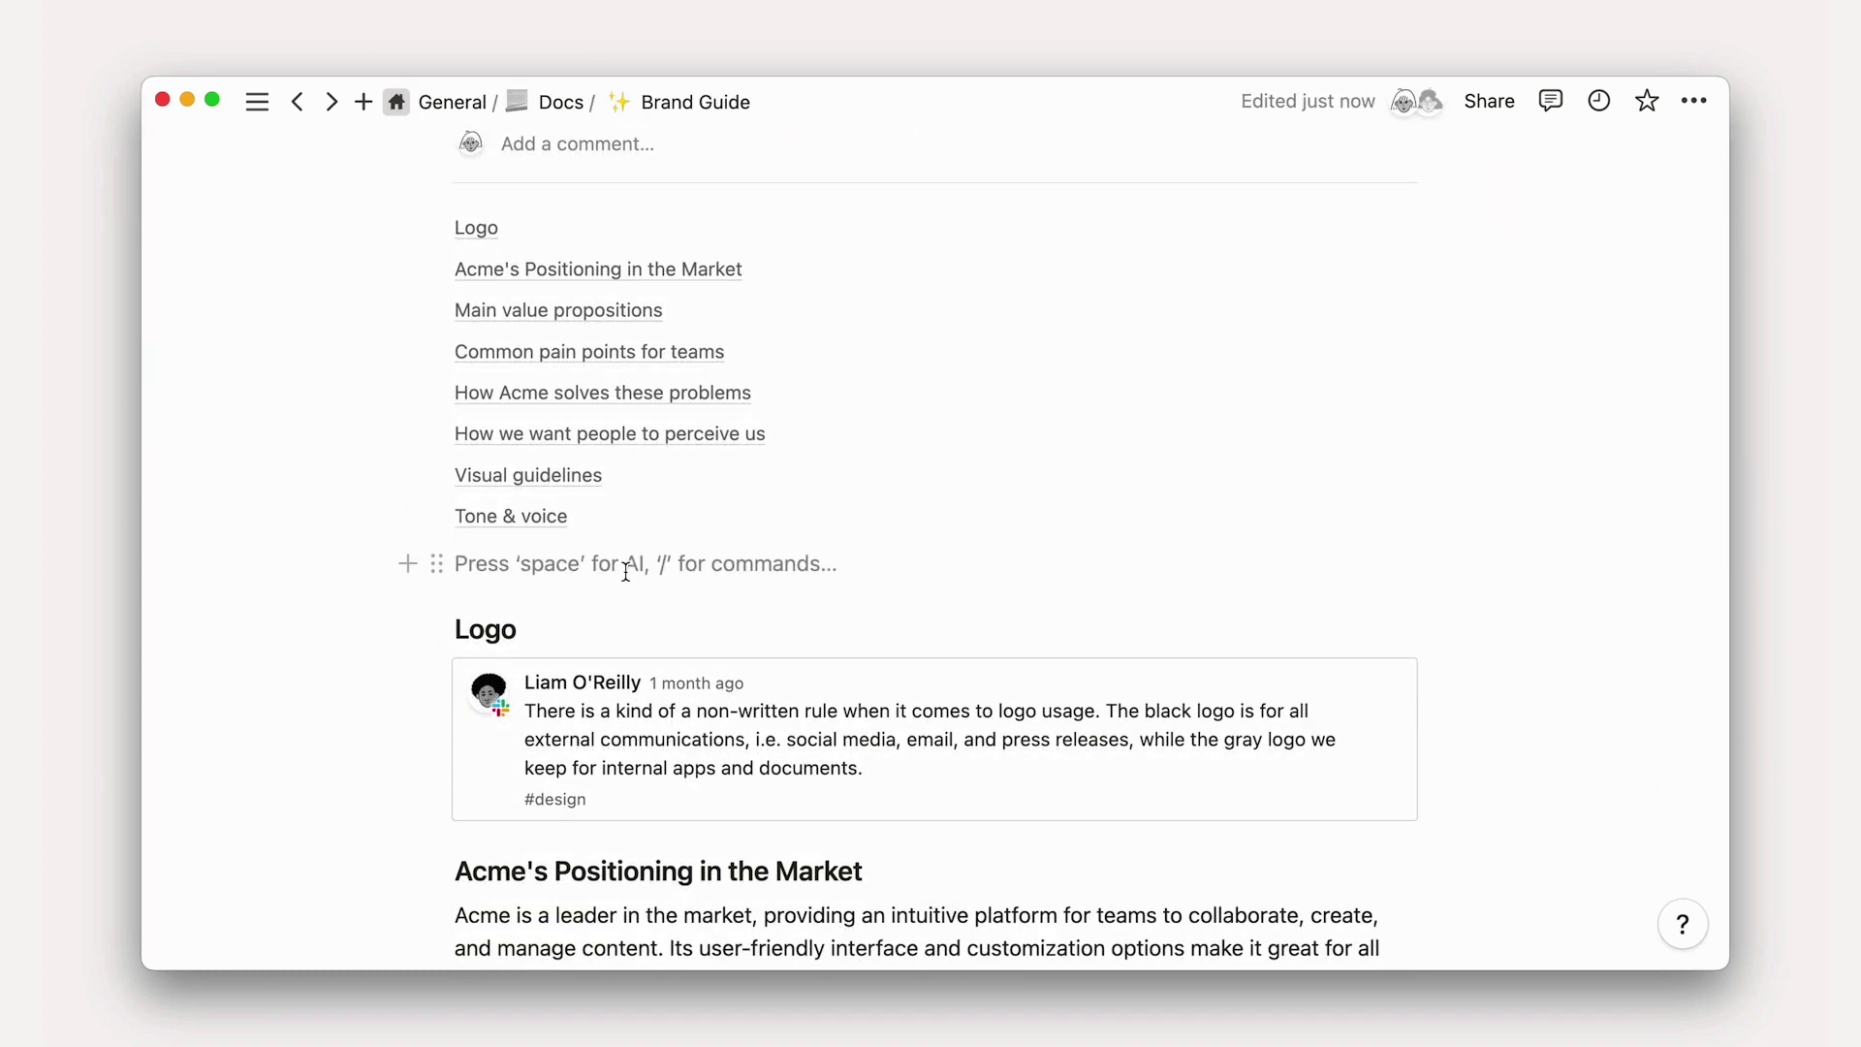
key(space)
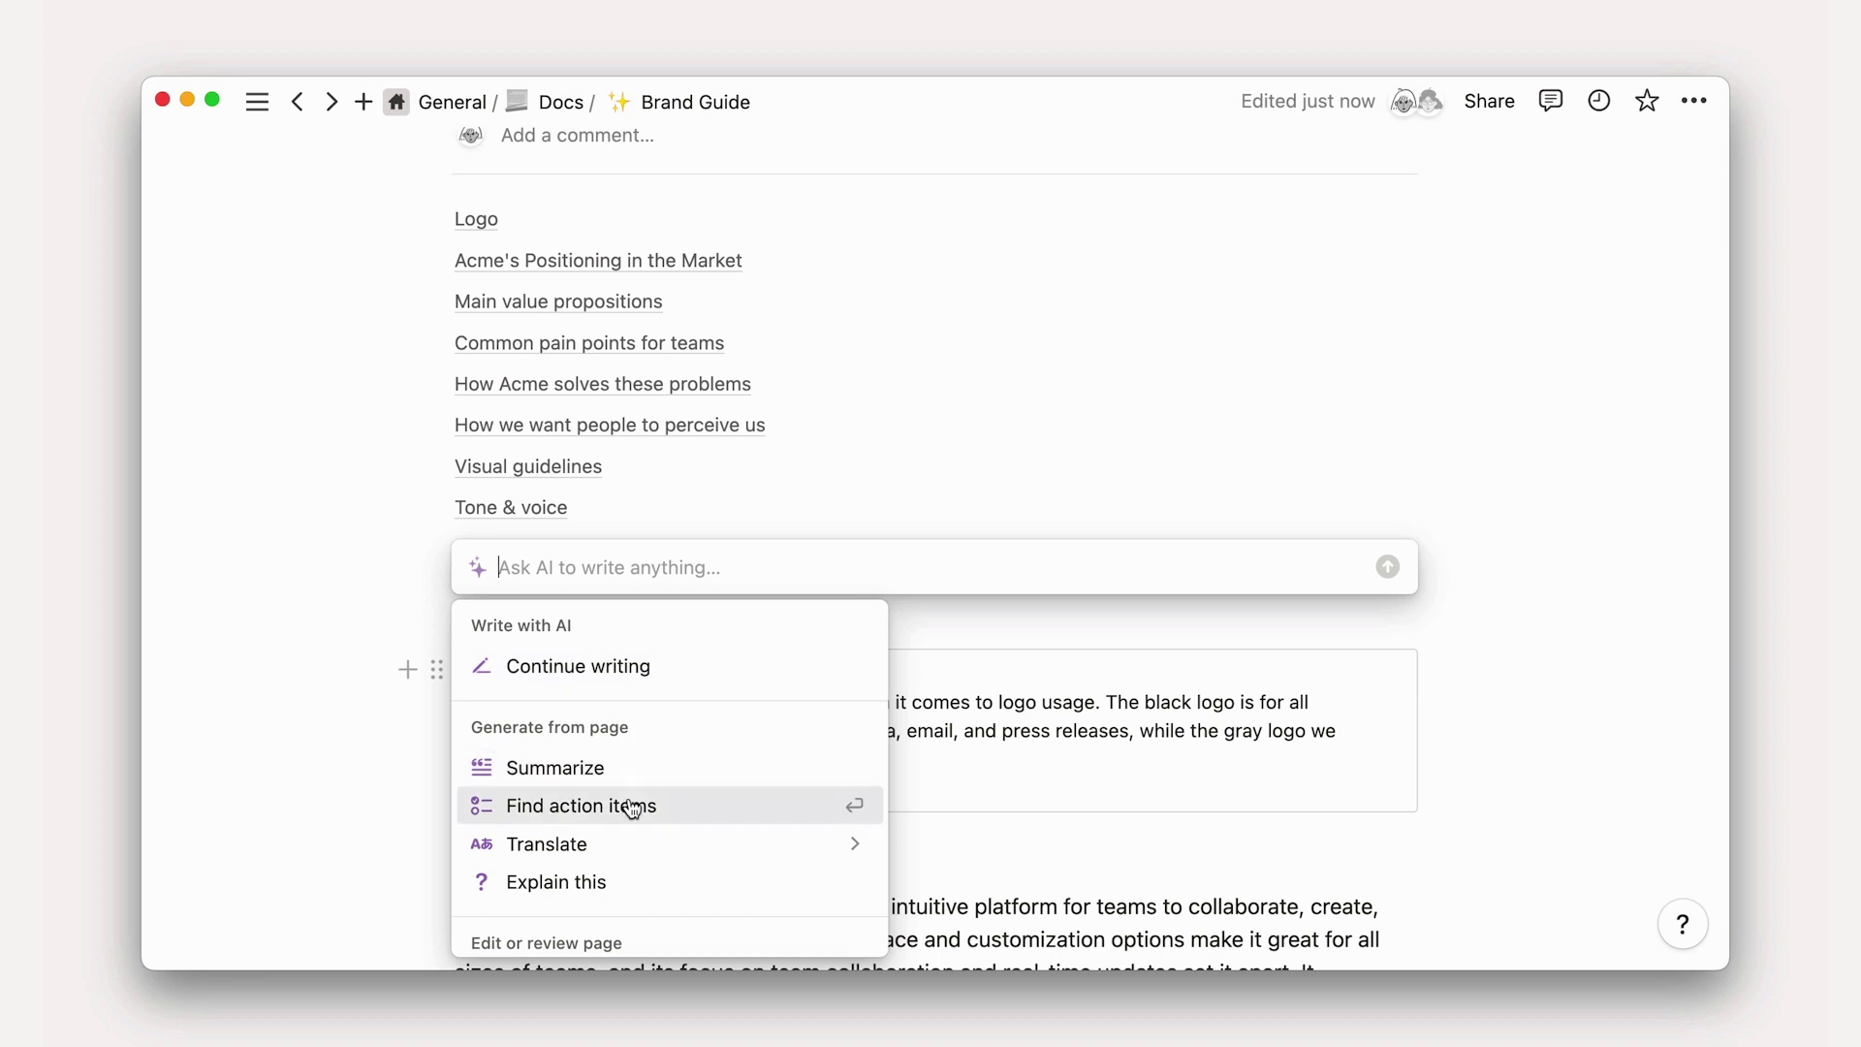
click(643, 881)
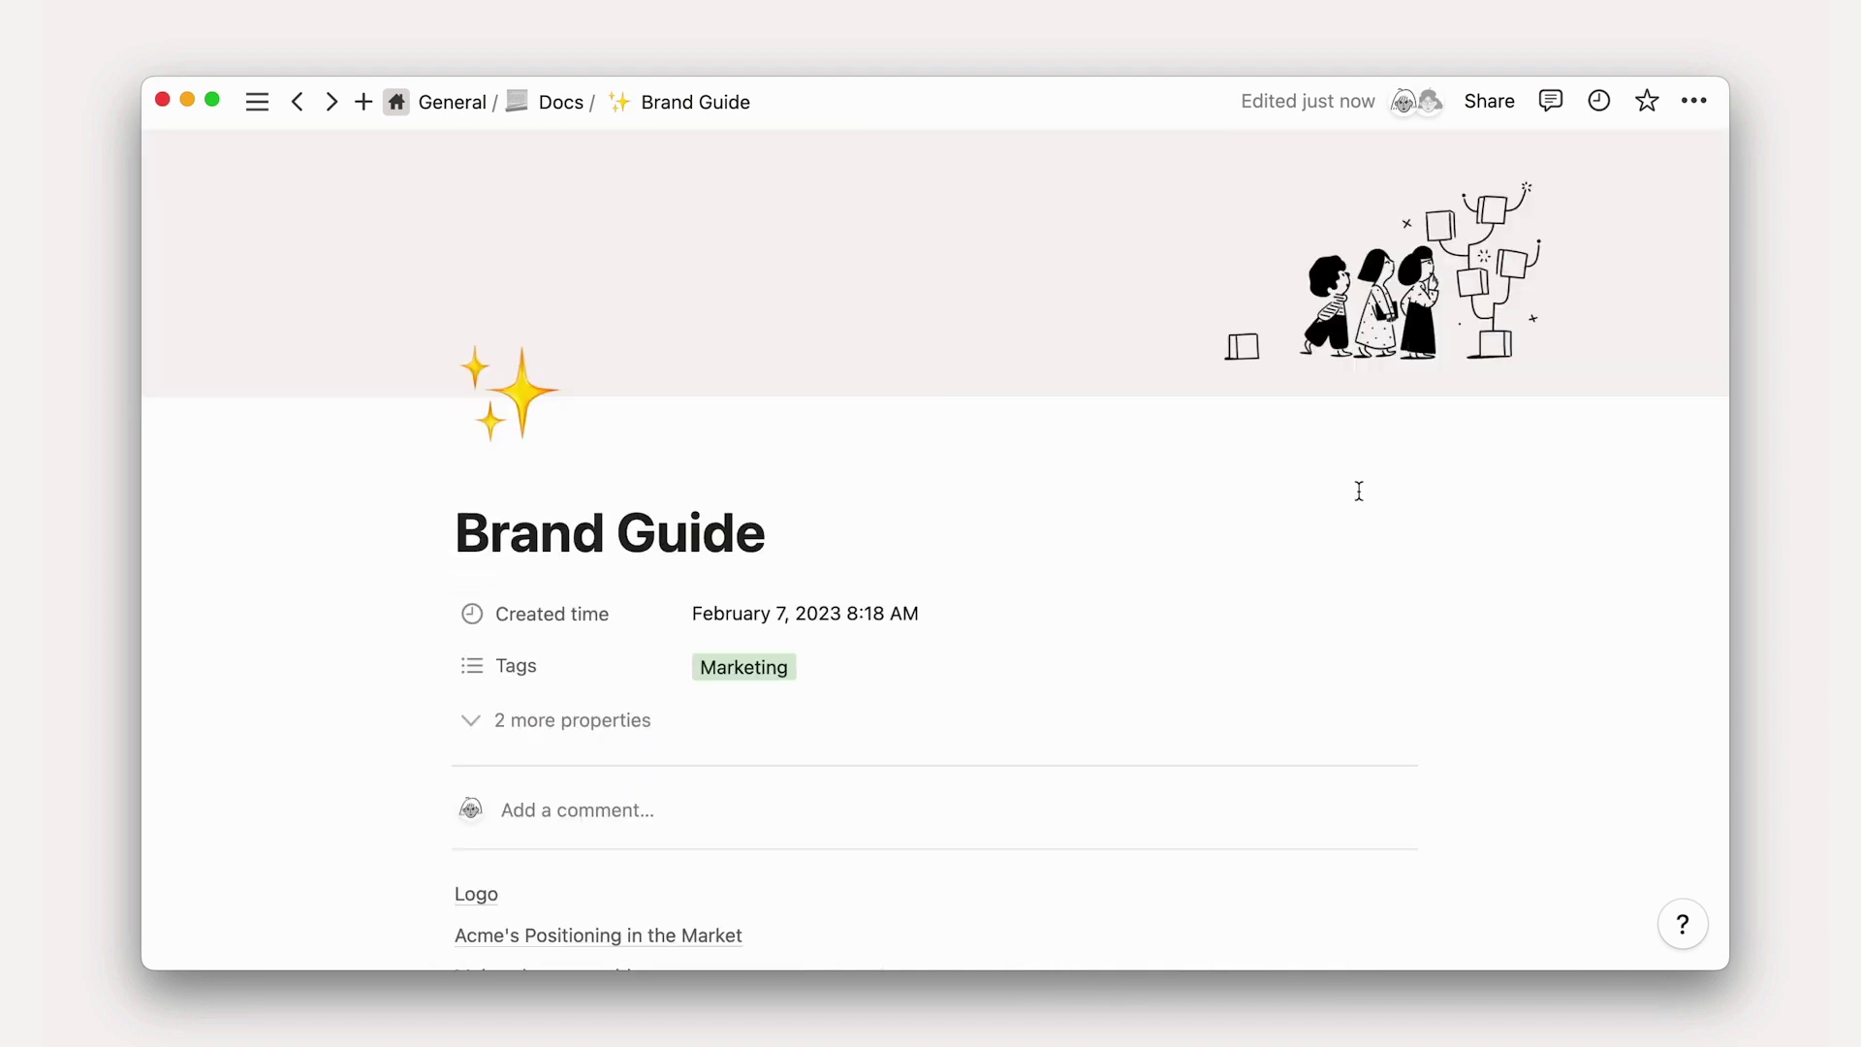
- Enter /ai on an empty Brand Guide line to reach the Summary, Action items and Custom AI Block options
scroll(1359, 491, down, 10)
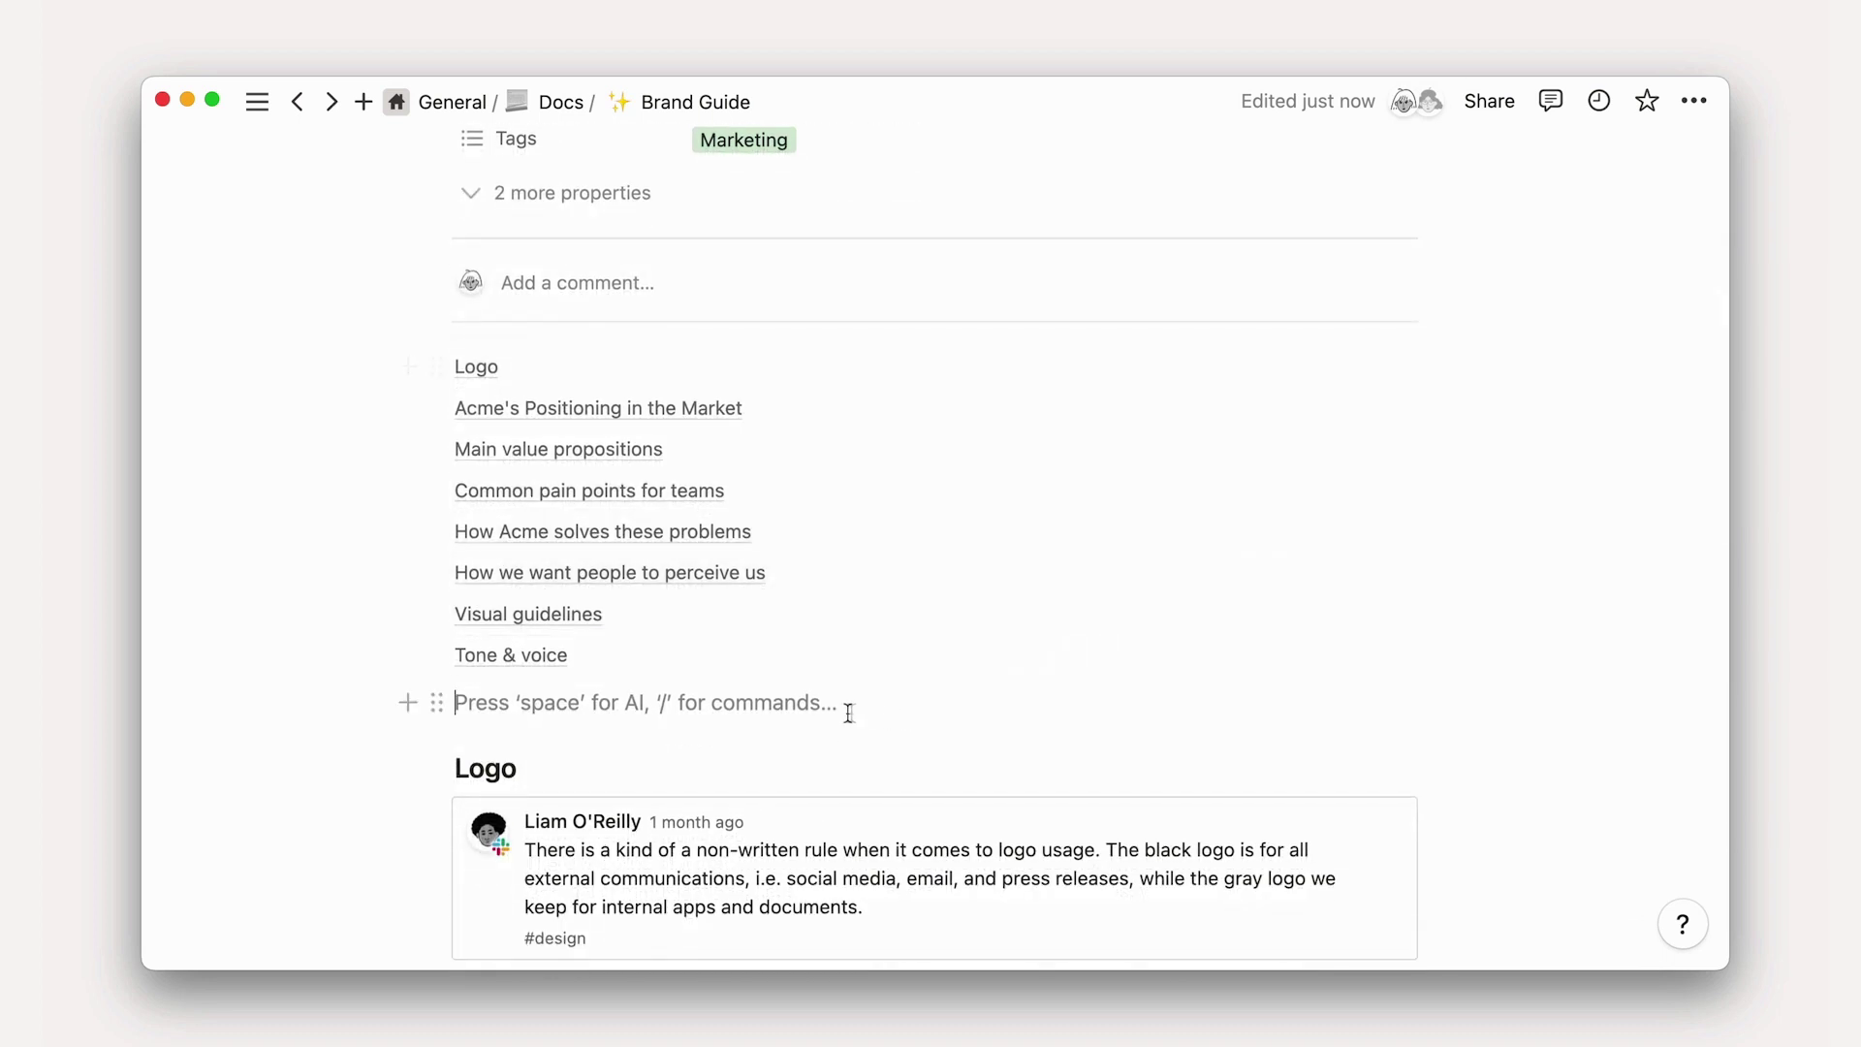
text(/ai)
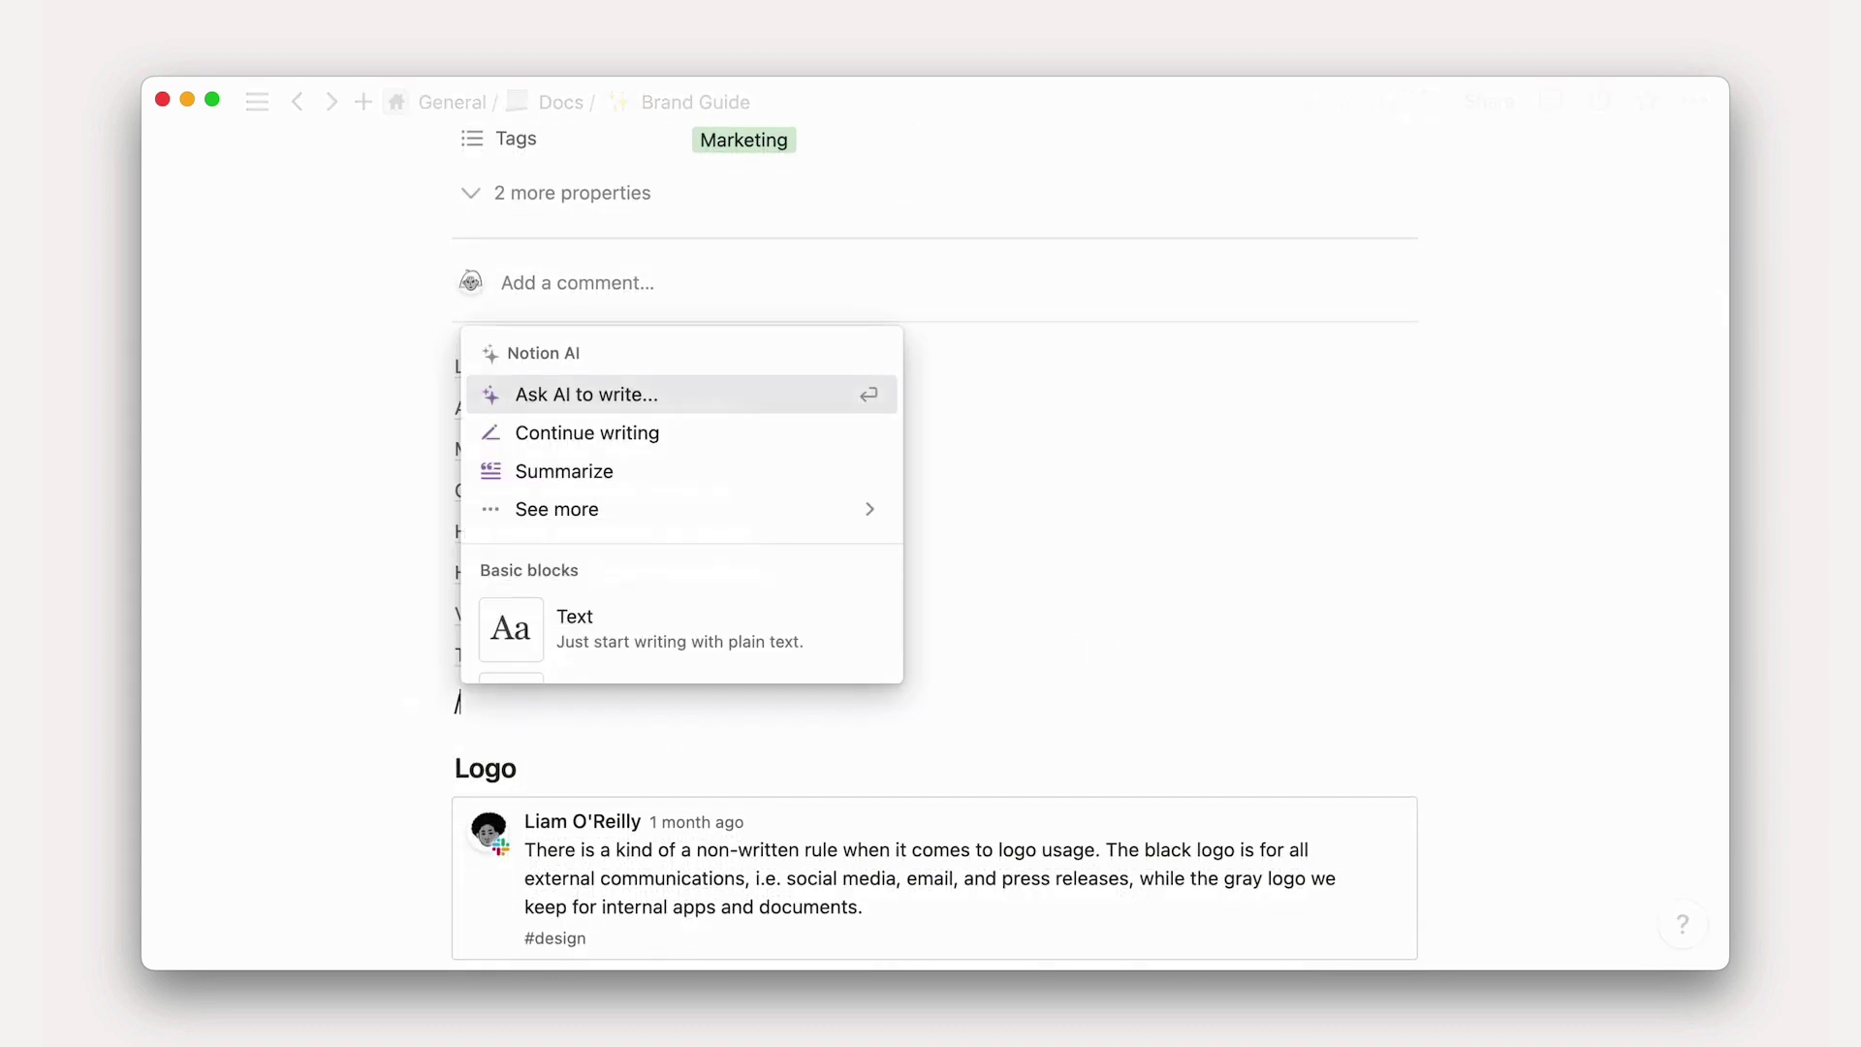
key(Down)
key(Down)
key(Down)
key(Down)
key(Down)
key(Down)
key(Down)
key(Down)
key(Down)
key(Down)
key(Down)
key(Down)
key(Down)
key(Down)
key(Down)
key(Down)
key(Down)
key(Down)
key(Down)
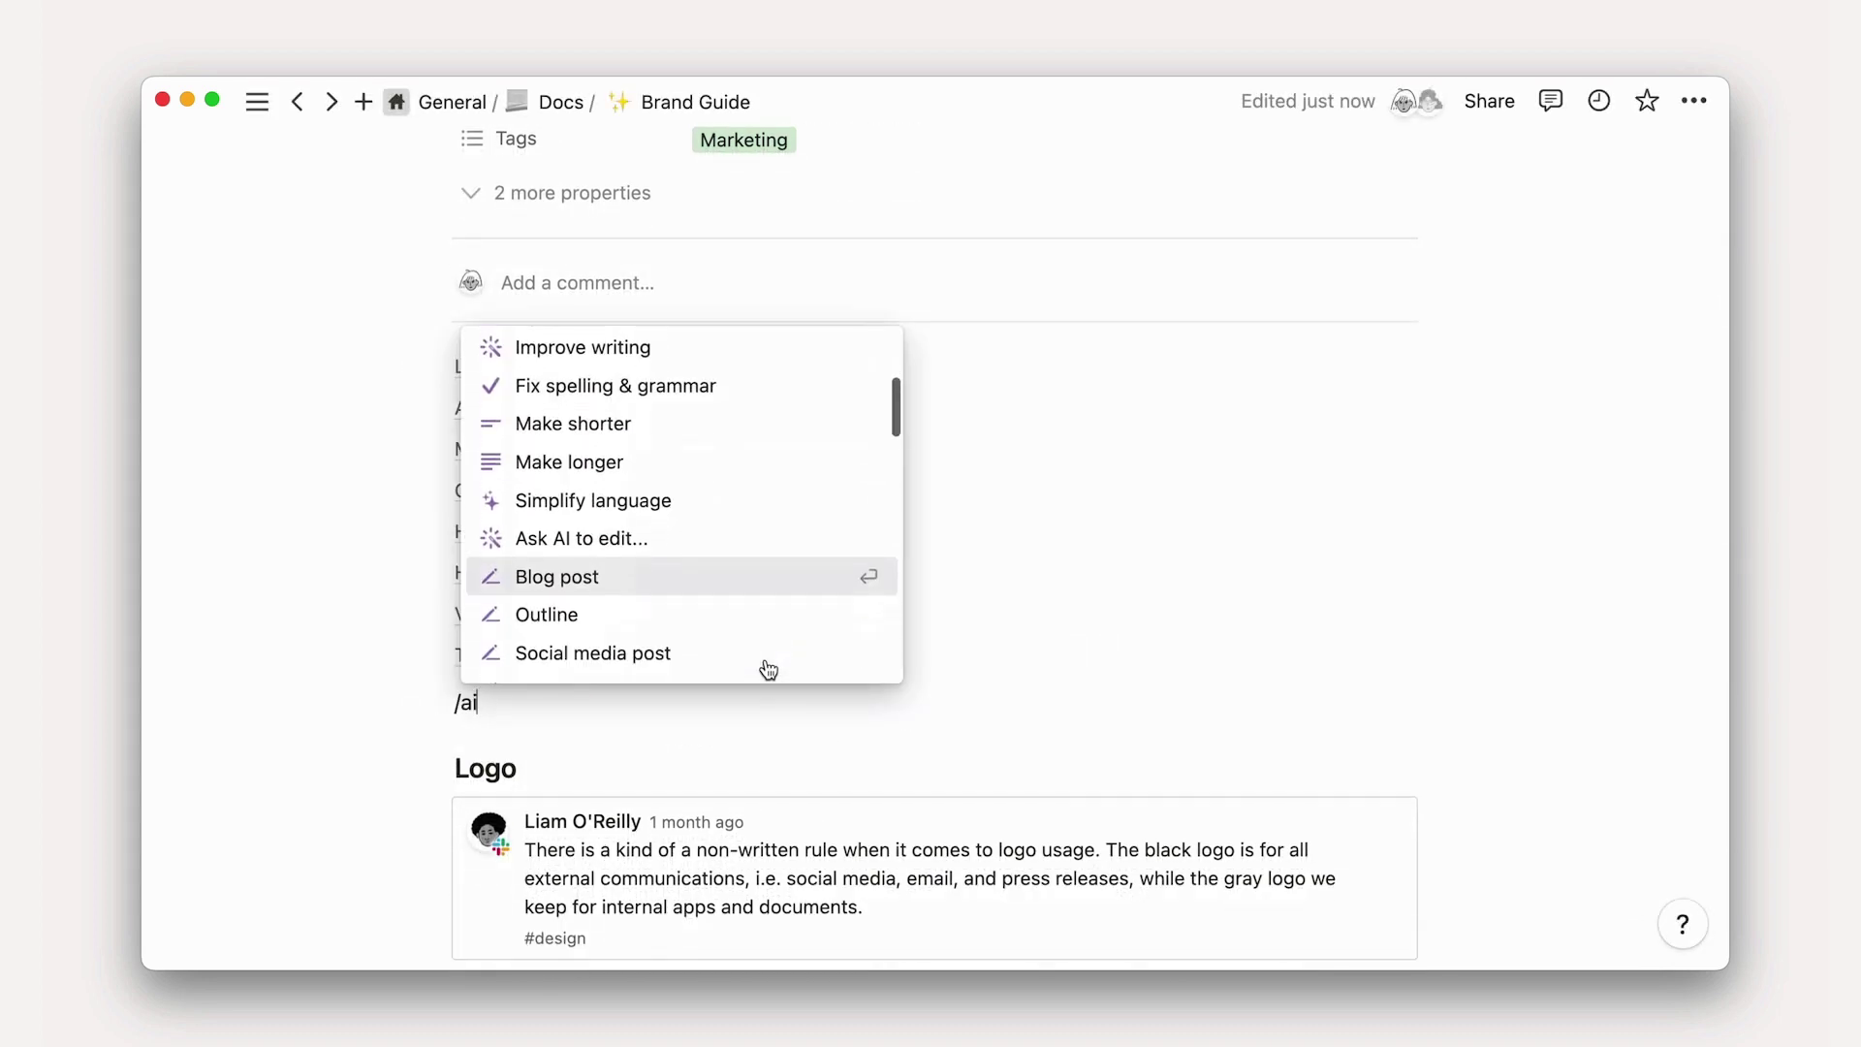
key(Down)
key(Down)
key(Down)
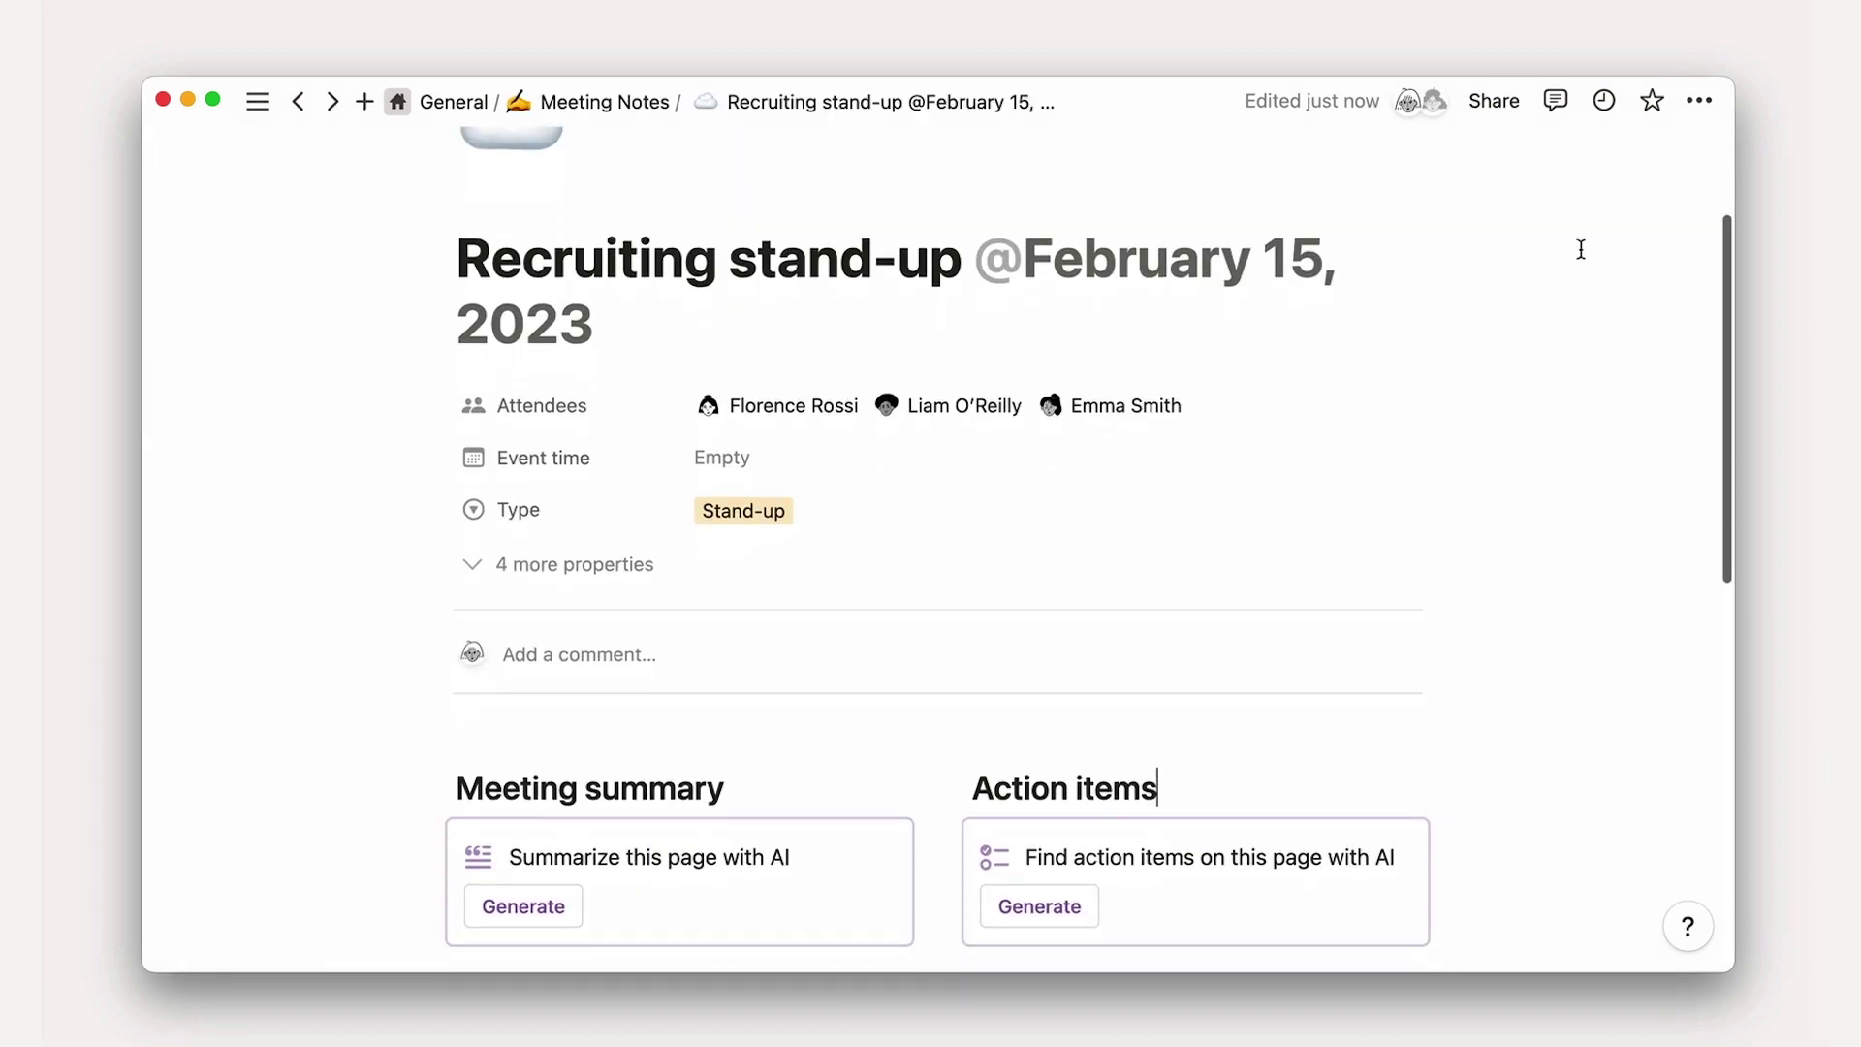
- Generate the AI meeting summary on the Recruiting stand-up page
scroll(1578, 249, down, 2)
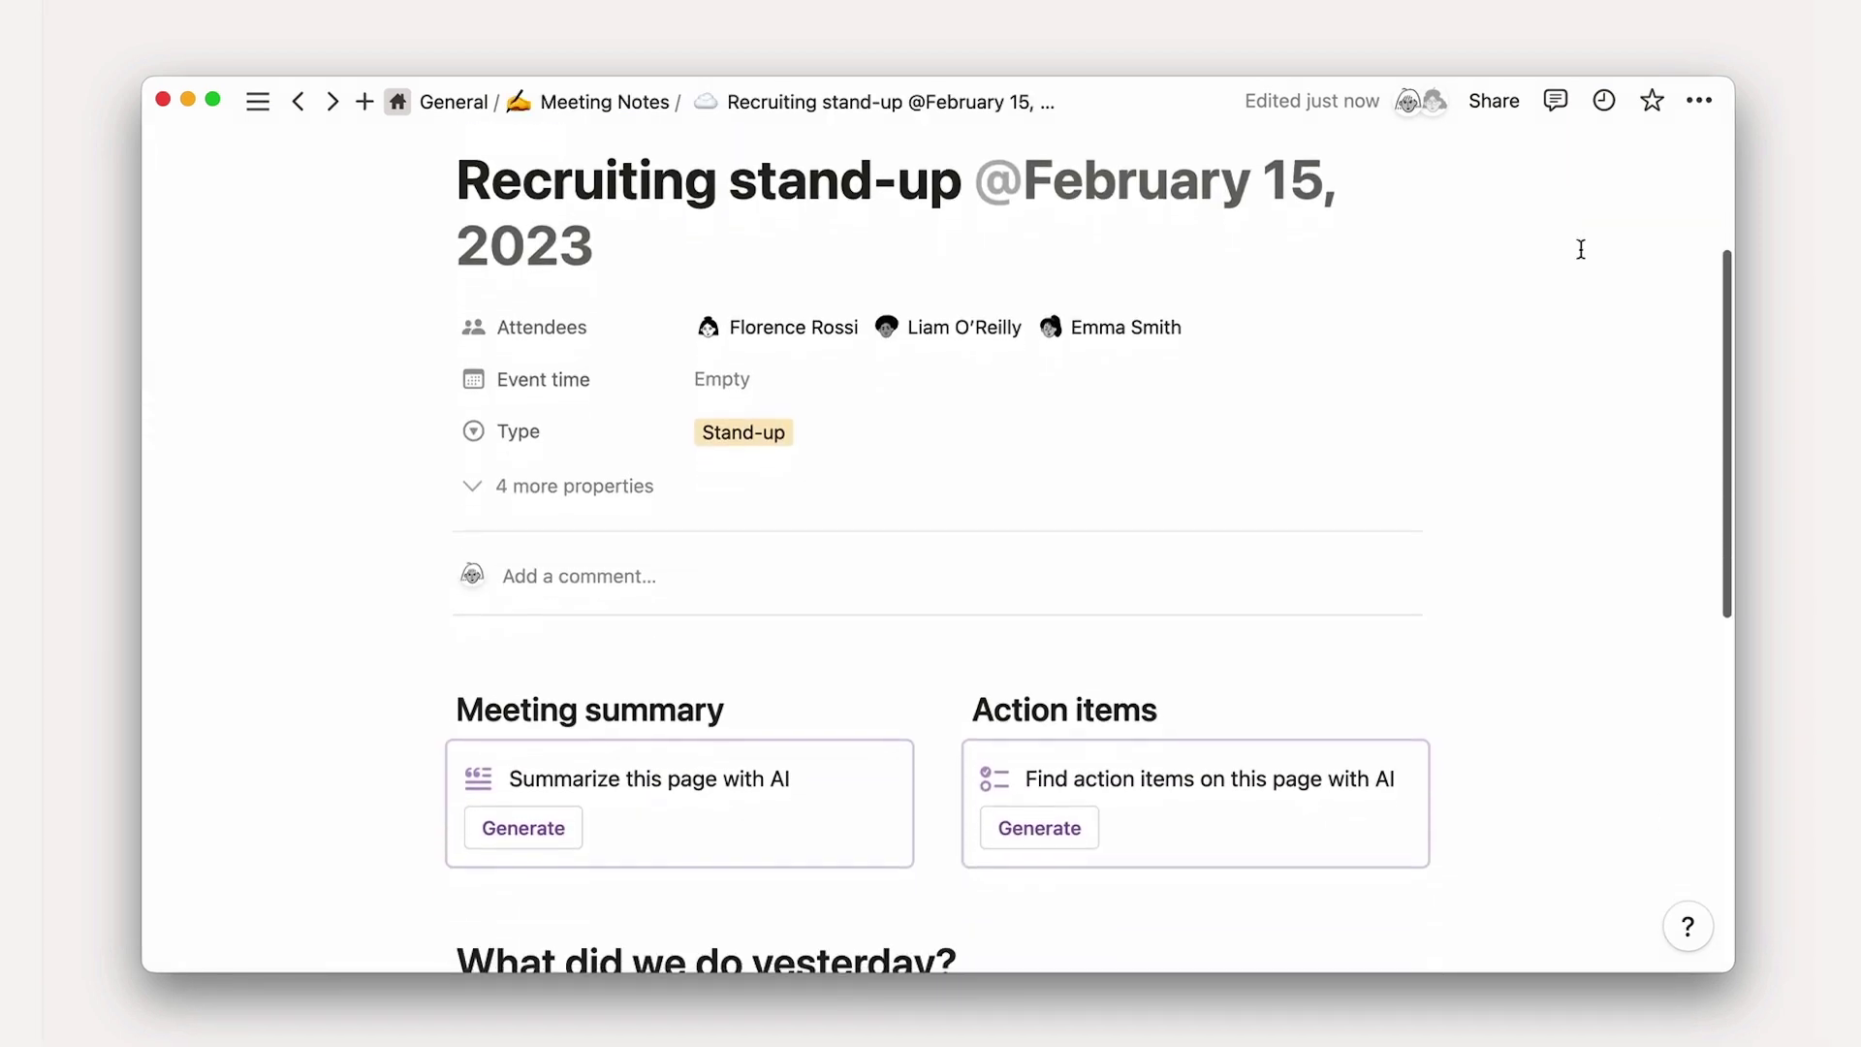
click(504, 841)
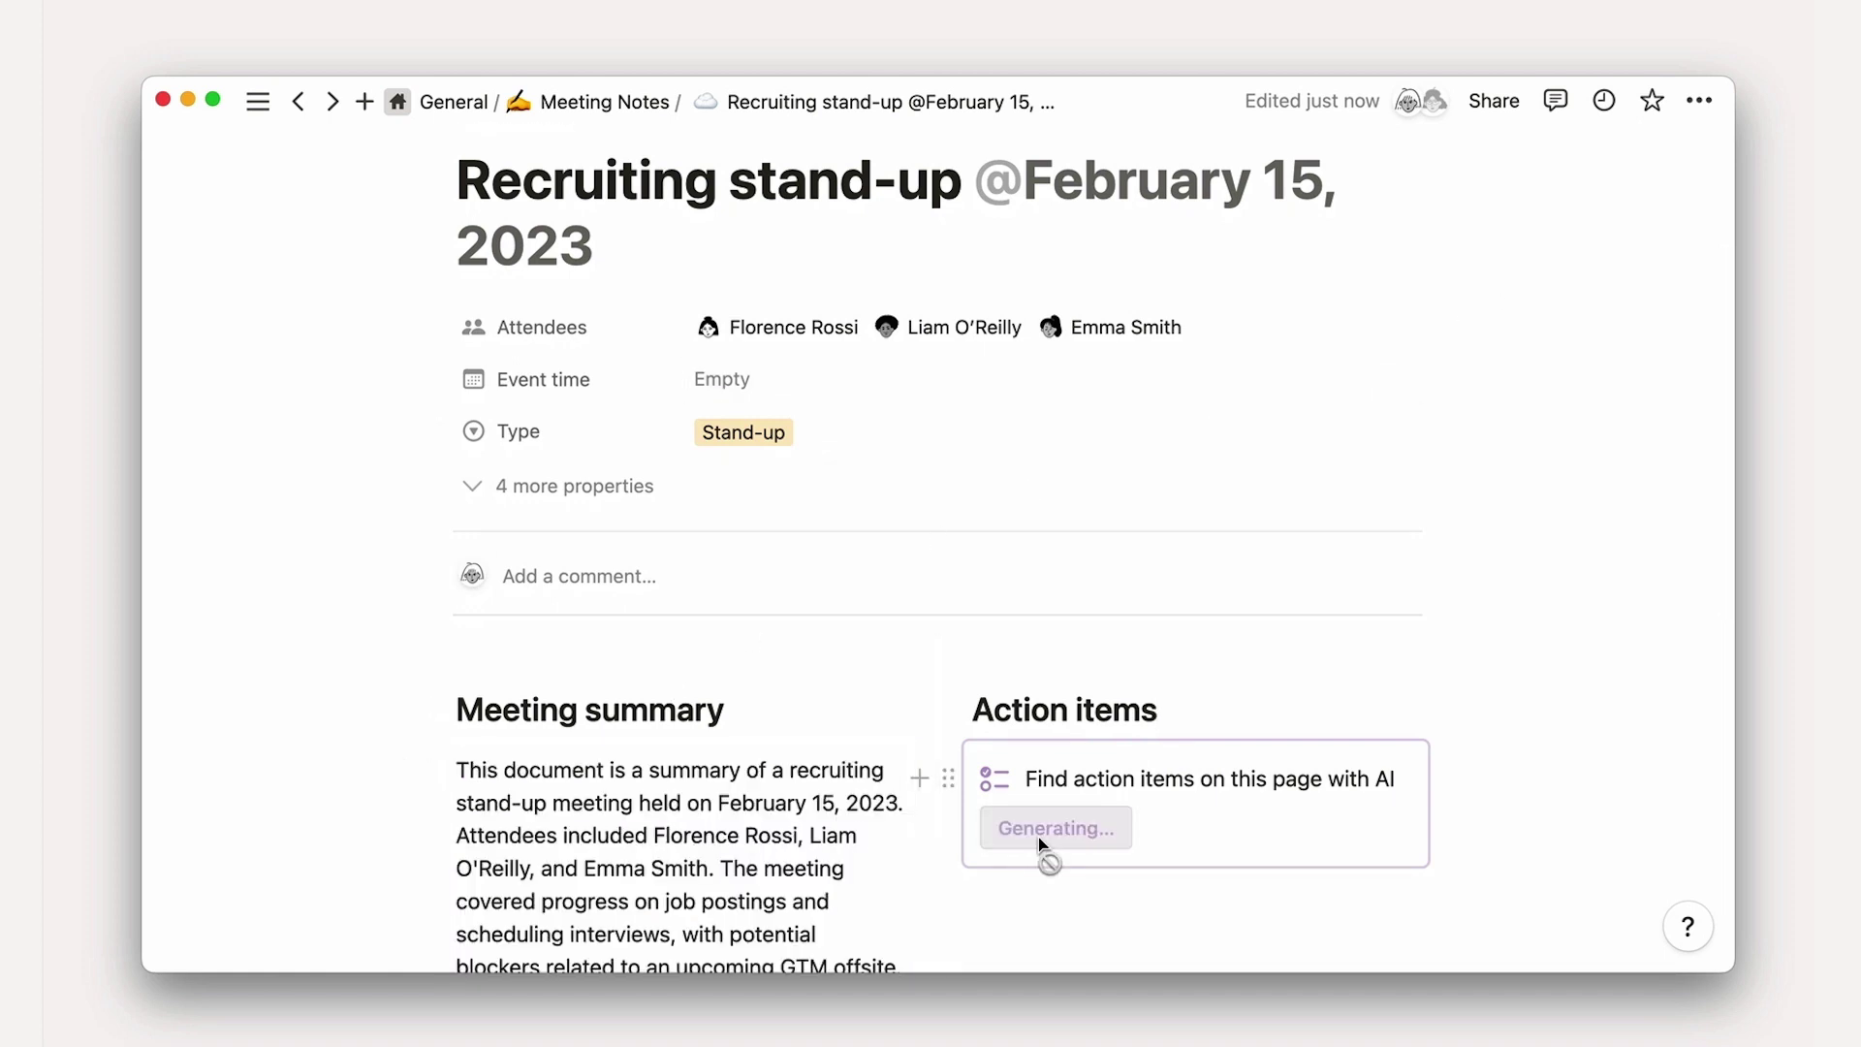
scroll(1052, 853, down, 3)
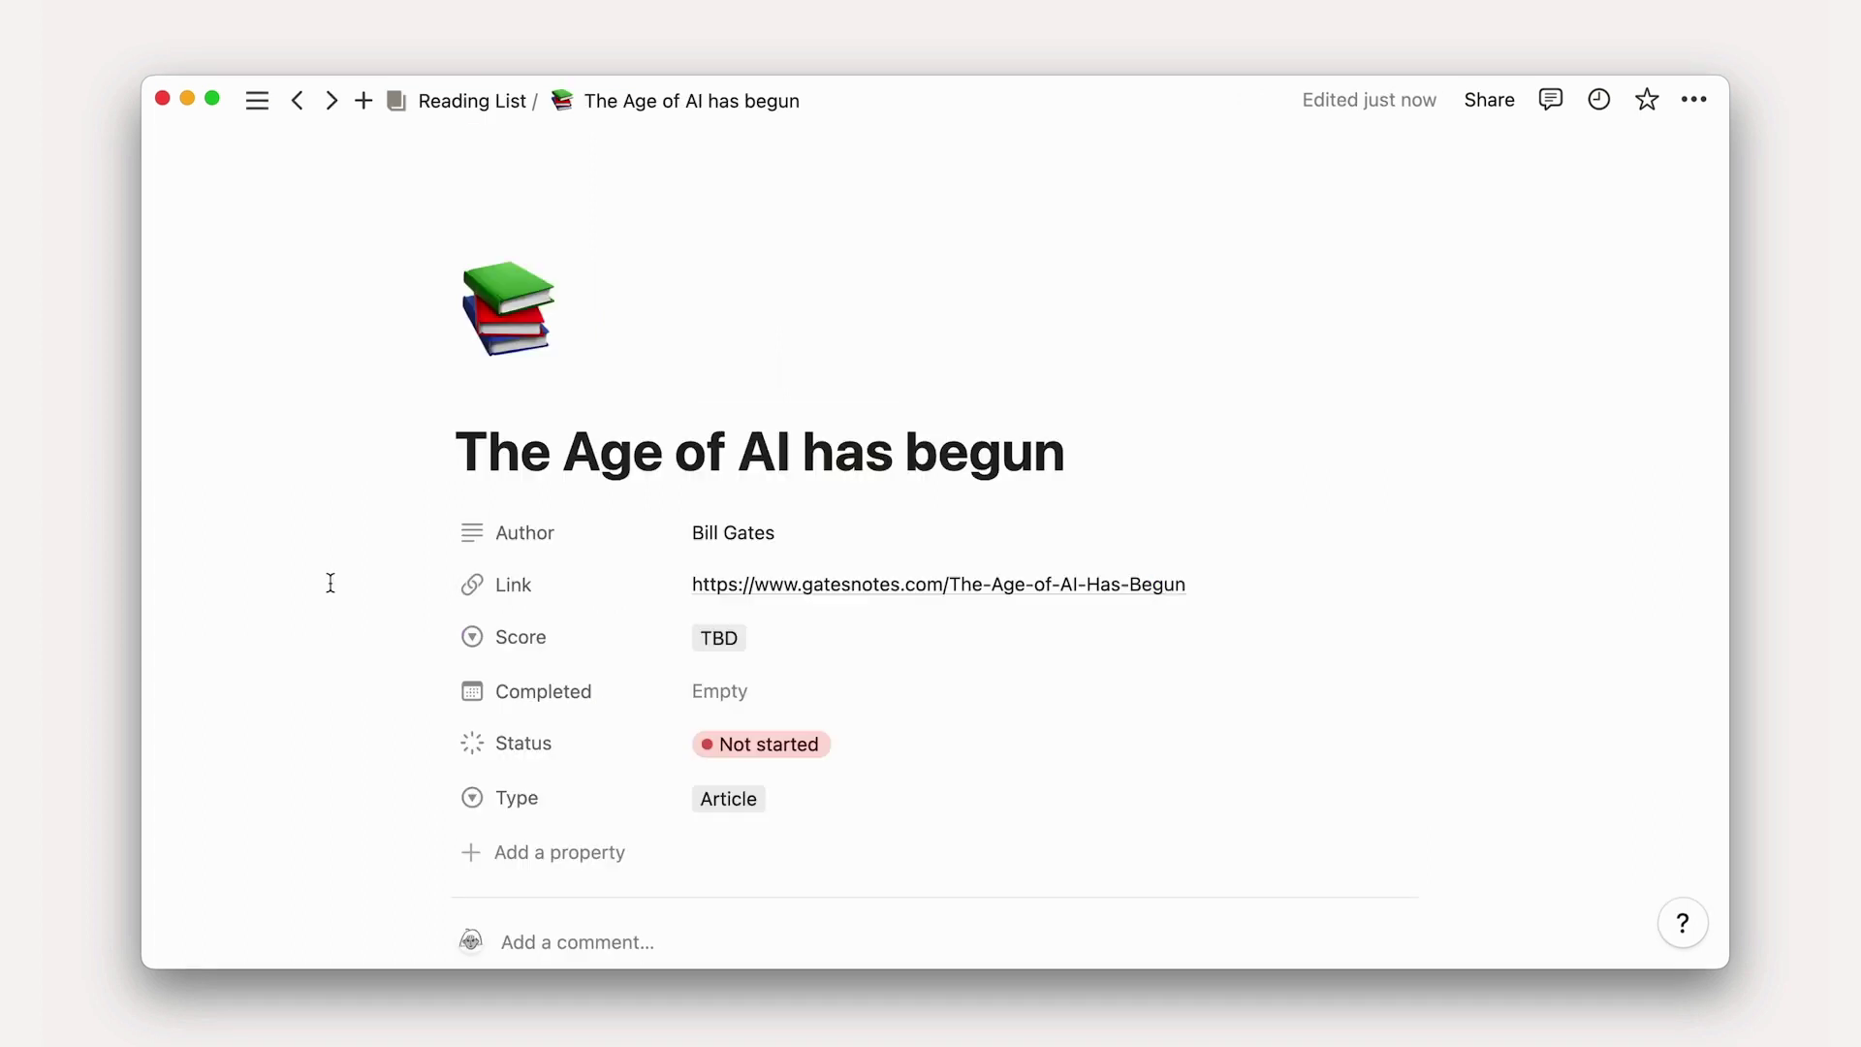
- Scroll through the Age of AI article's AI summary and the NPS Survey January 2023 themes
scroll(330, 582, down, 5)
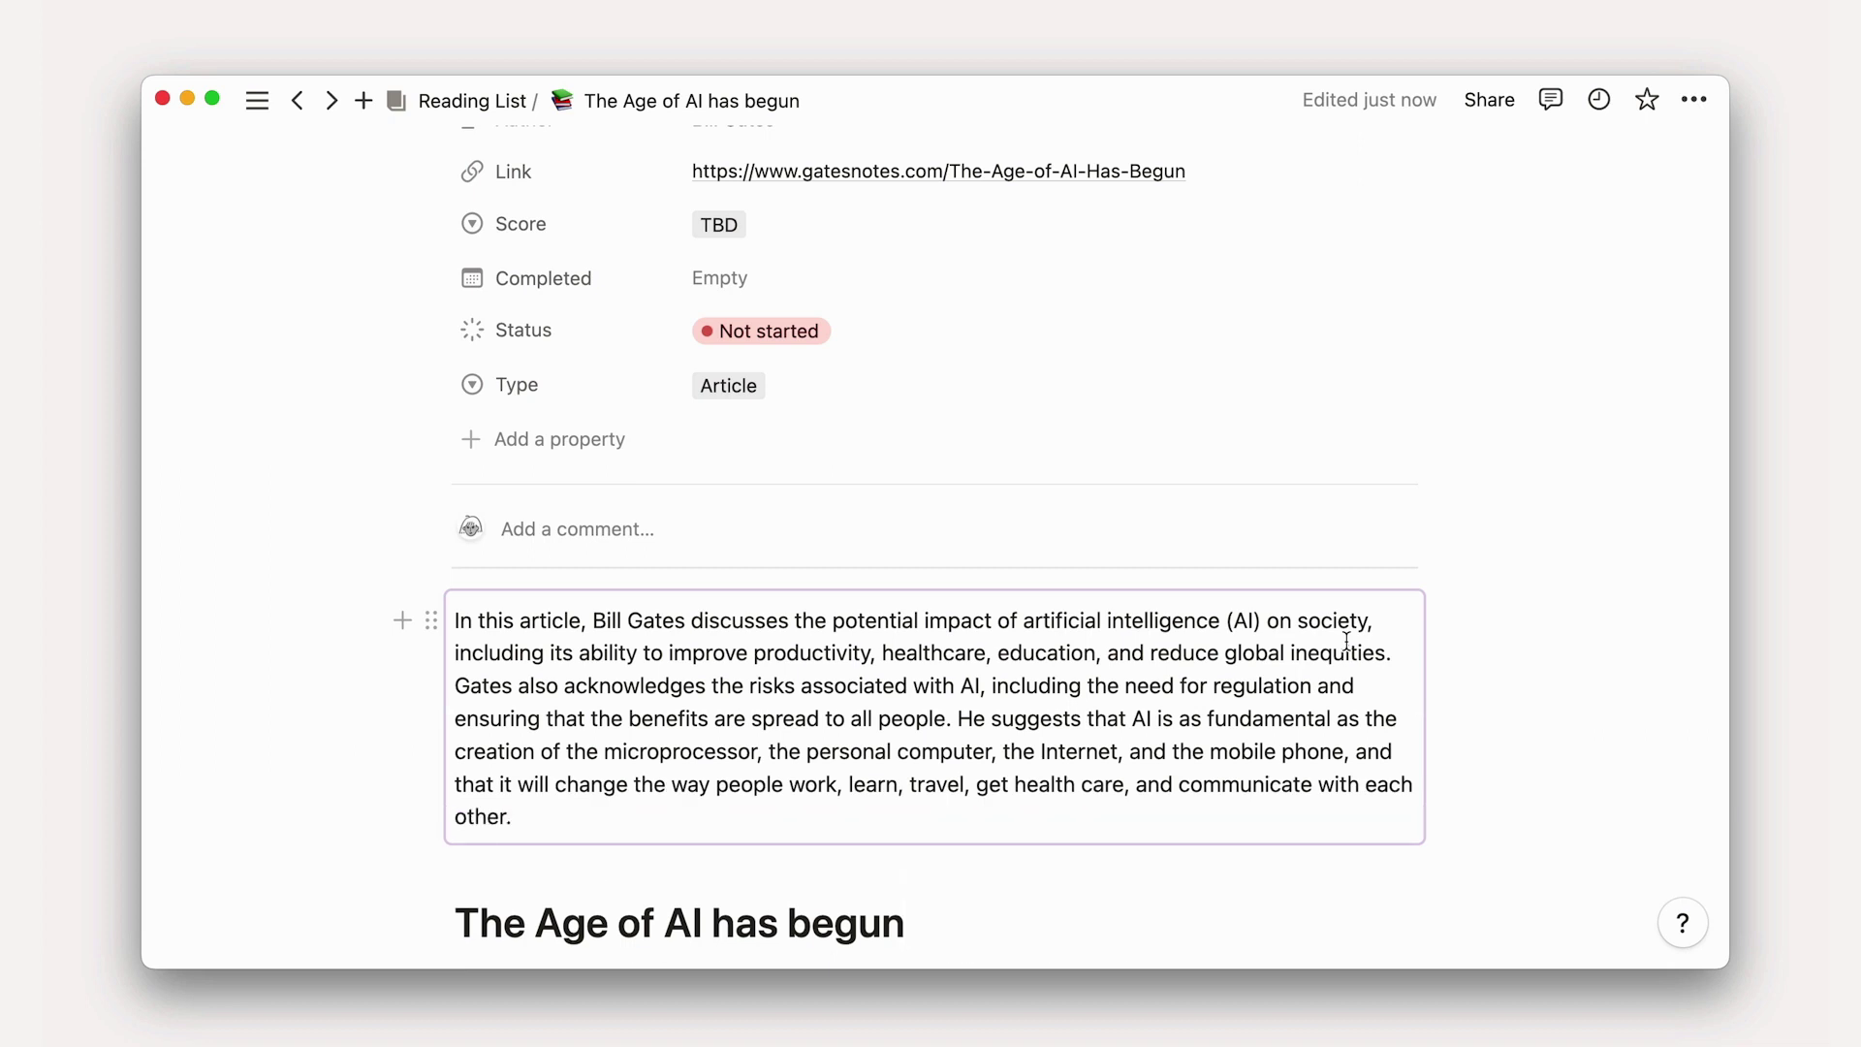
scroll(1346, 641, down, 5)
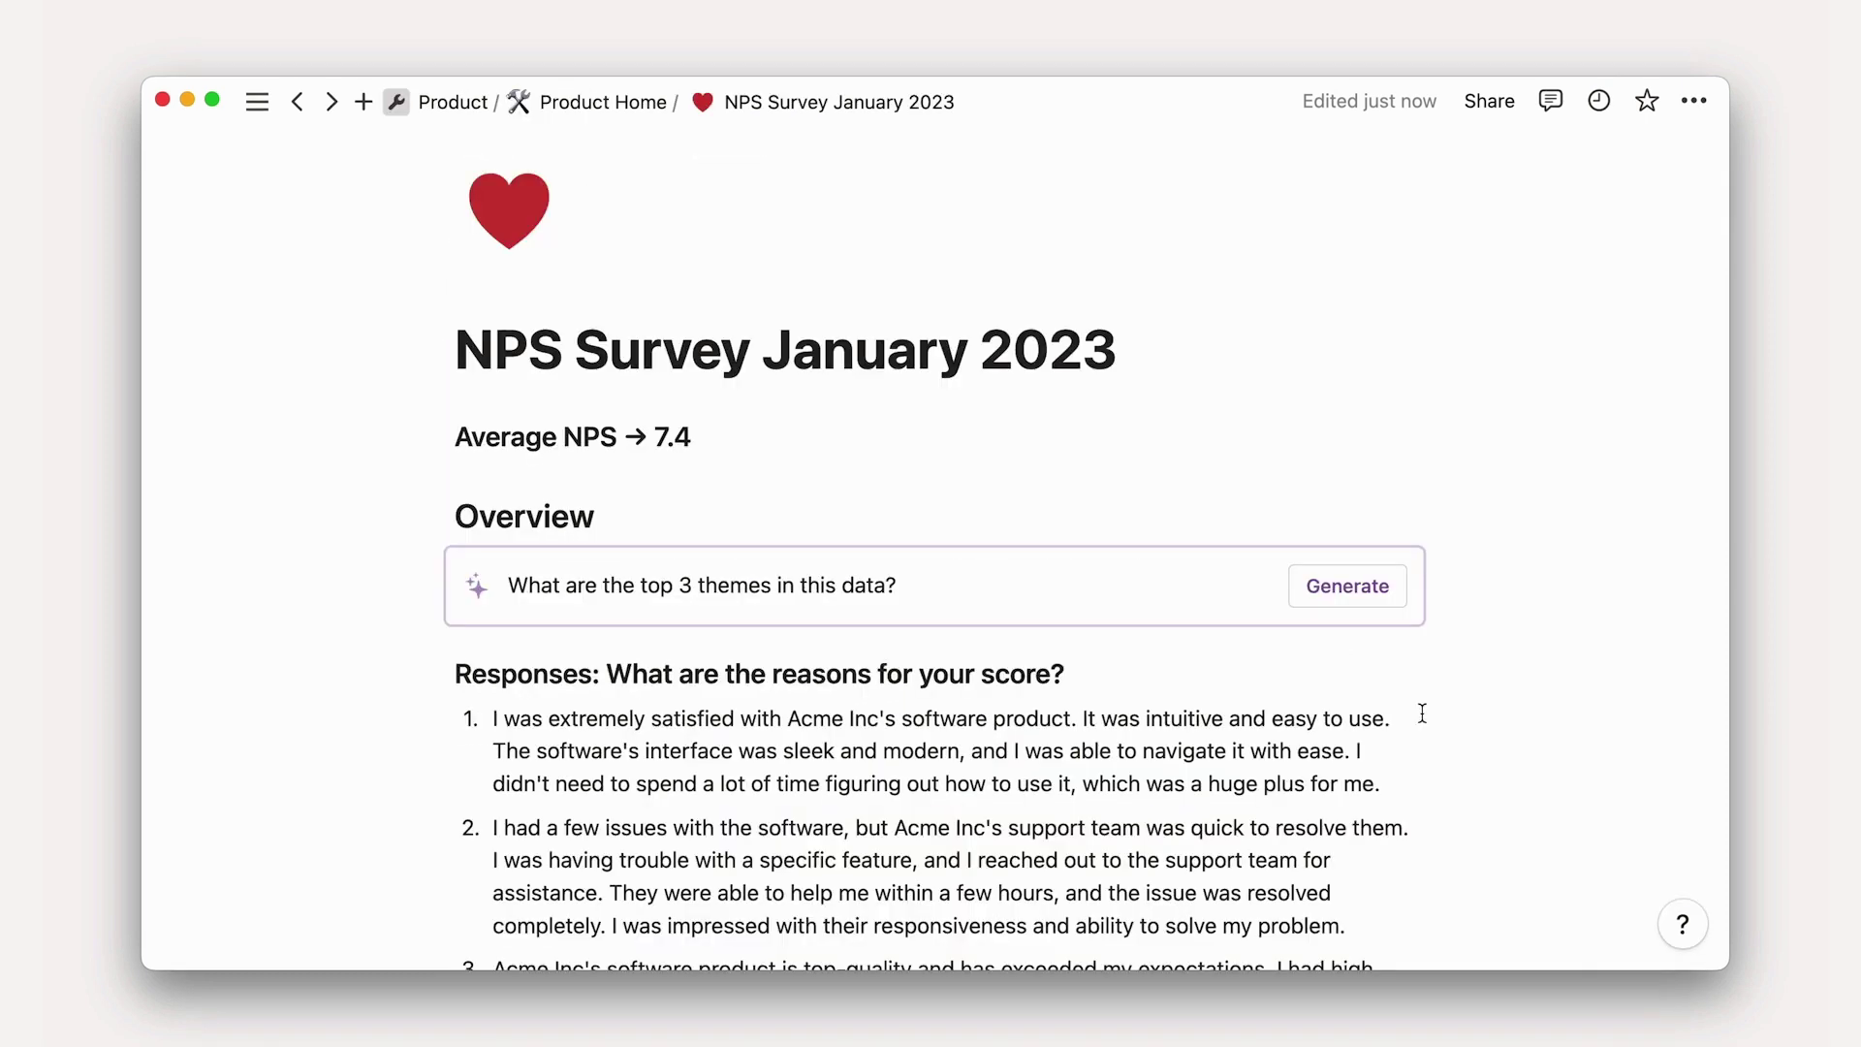
scroll(1421, 710, down, 5)
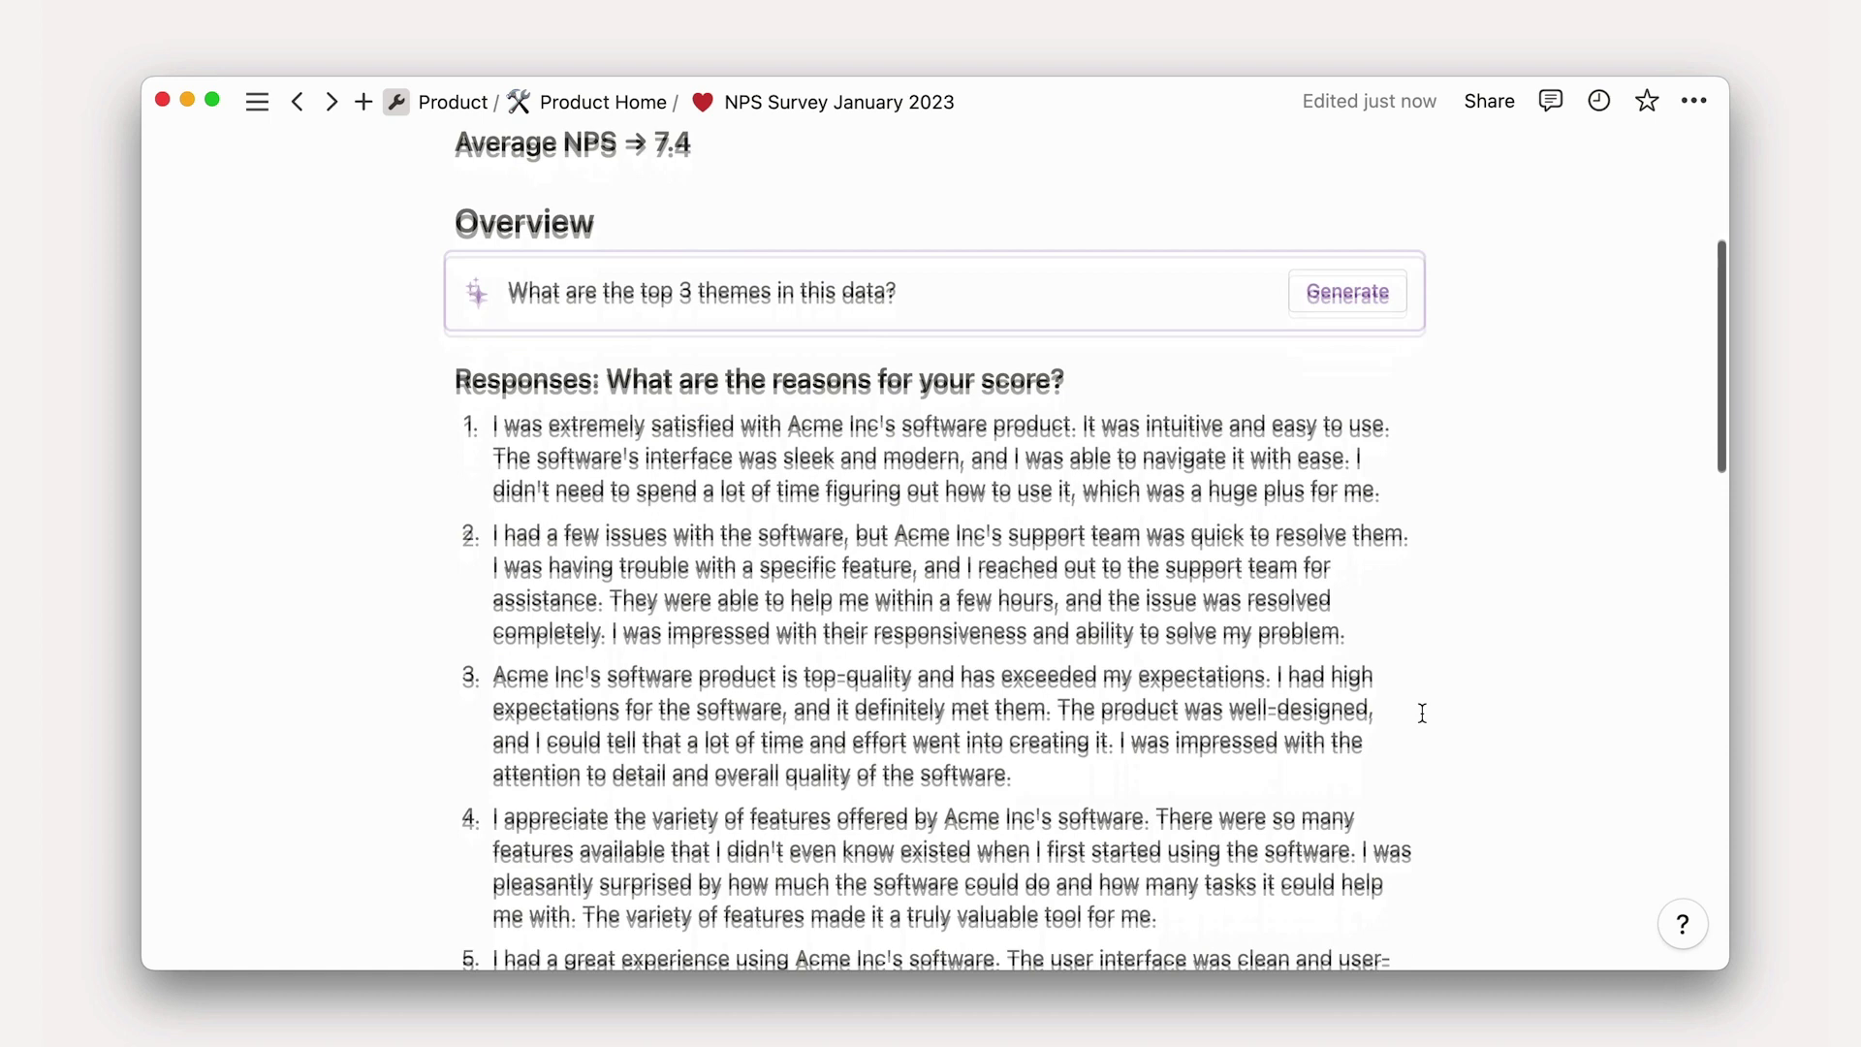
scroll(1421, 712, down, 8)
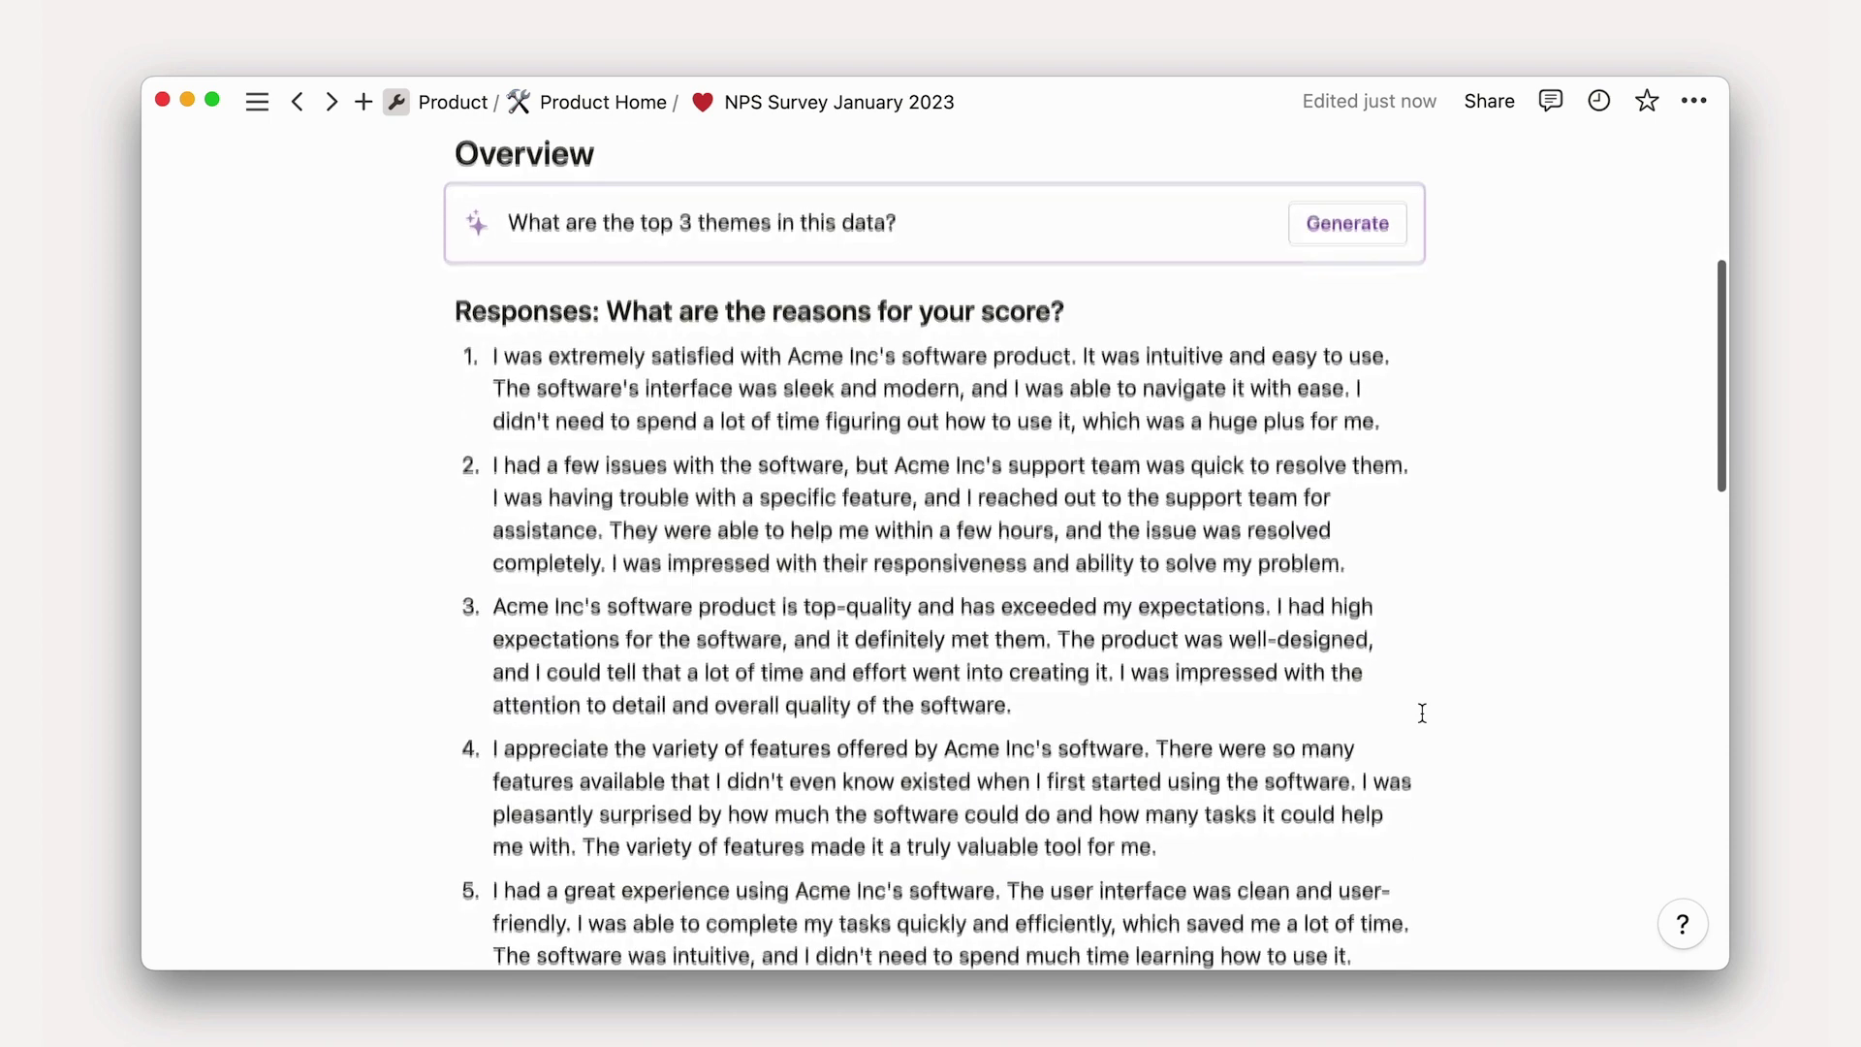
scroll(1421, 712, up, 5)
scroll(1421, 712, up, 5)
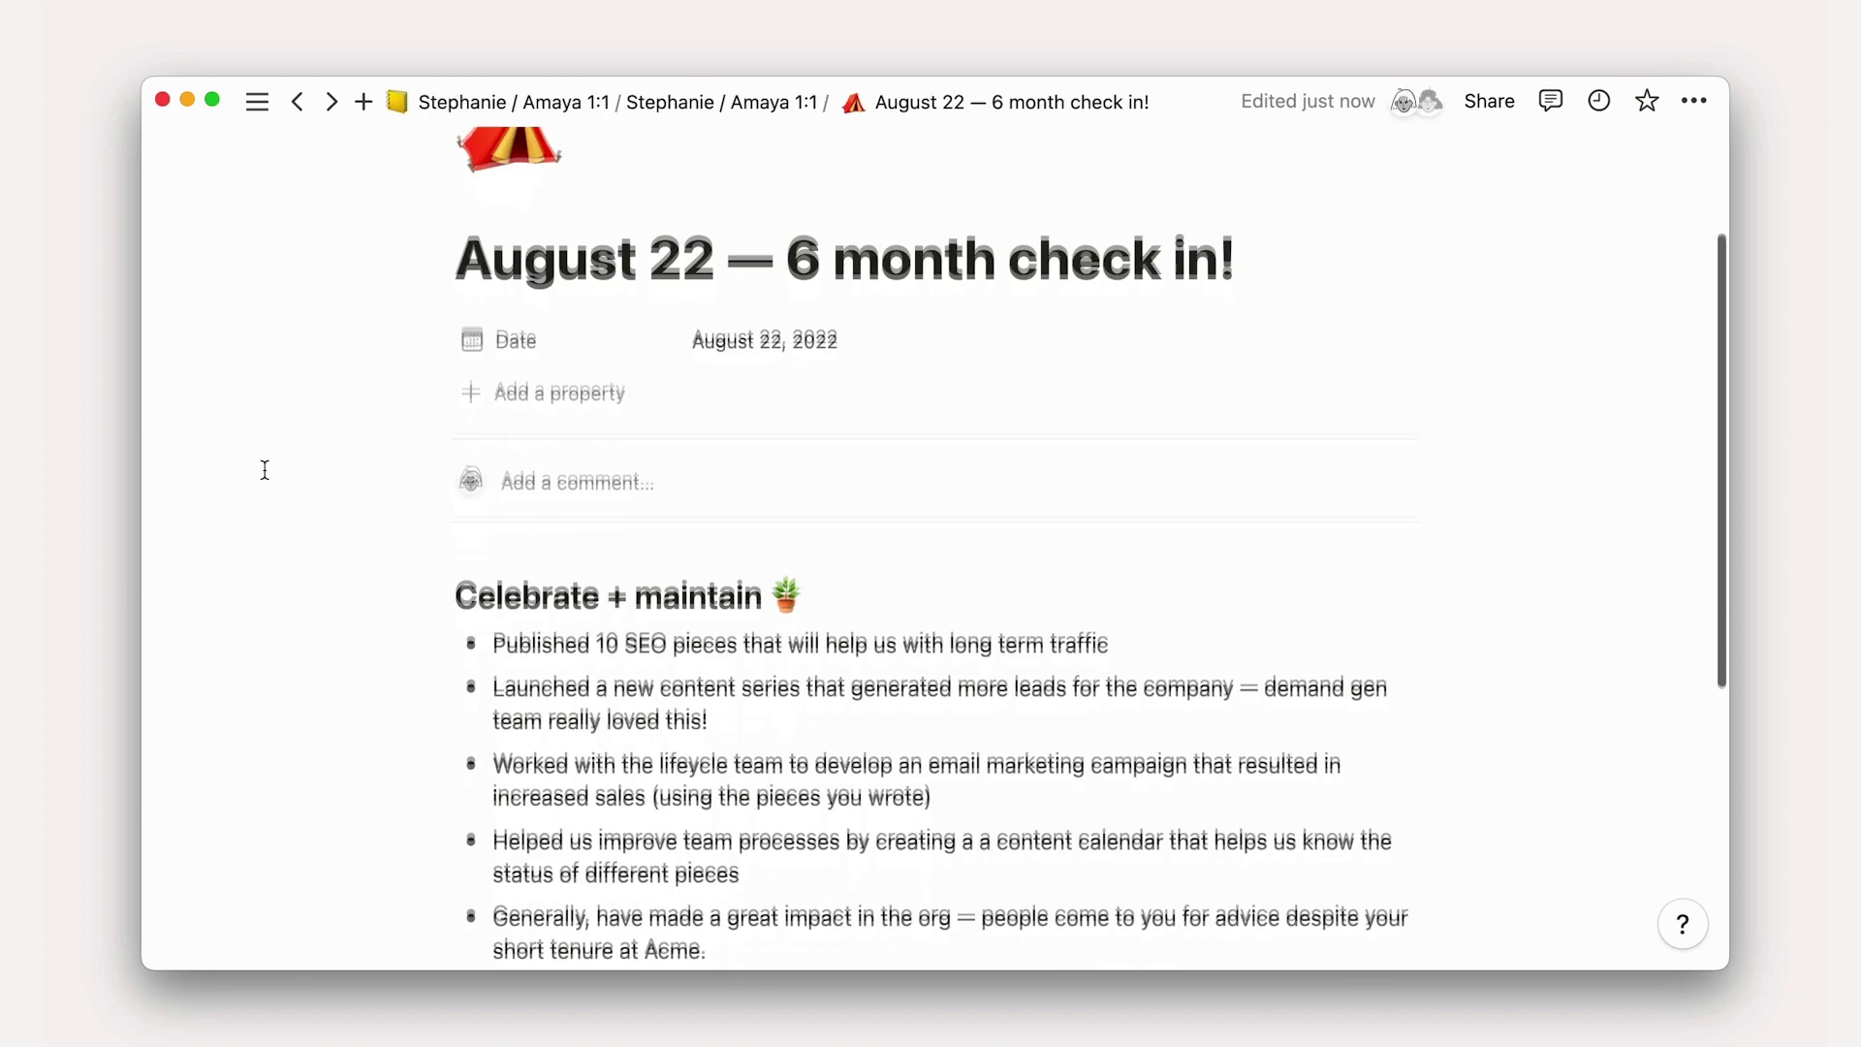
scroll(261, 469, down, 2)
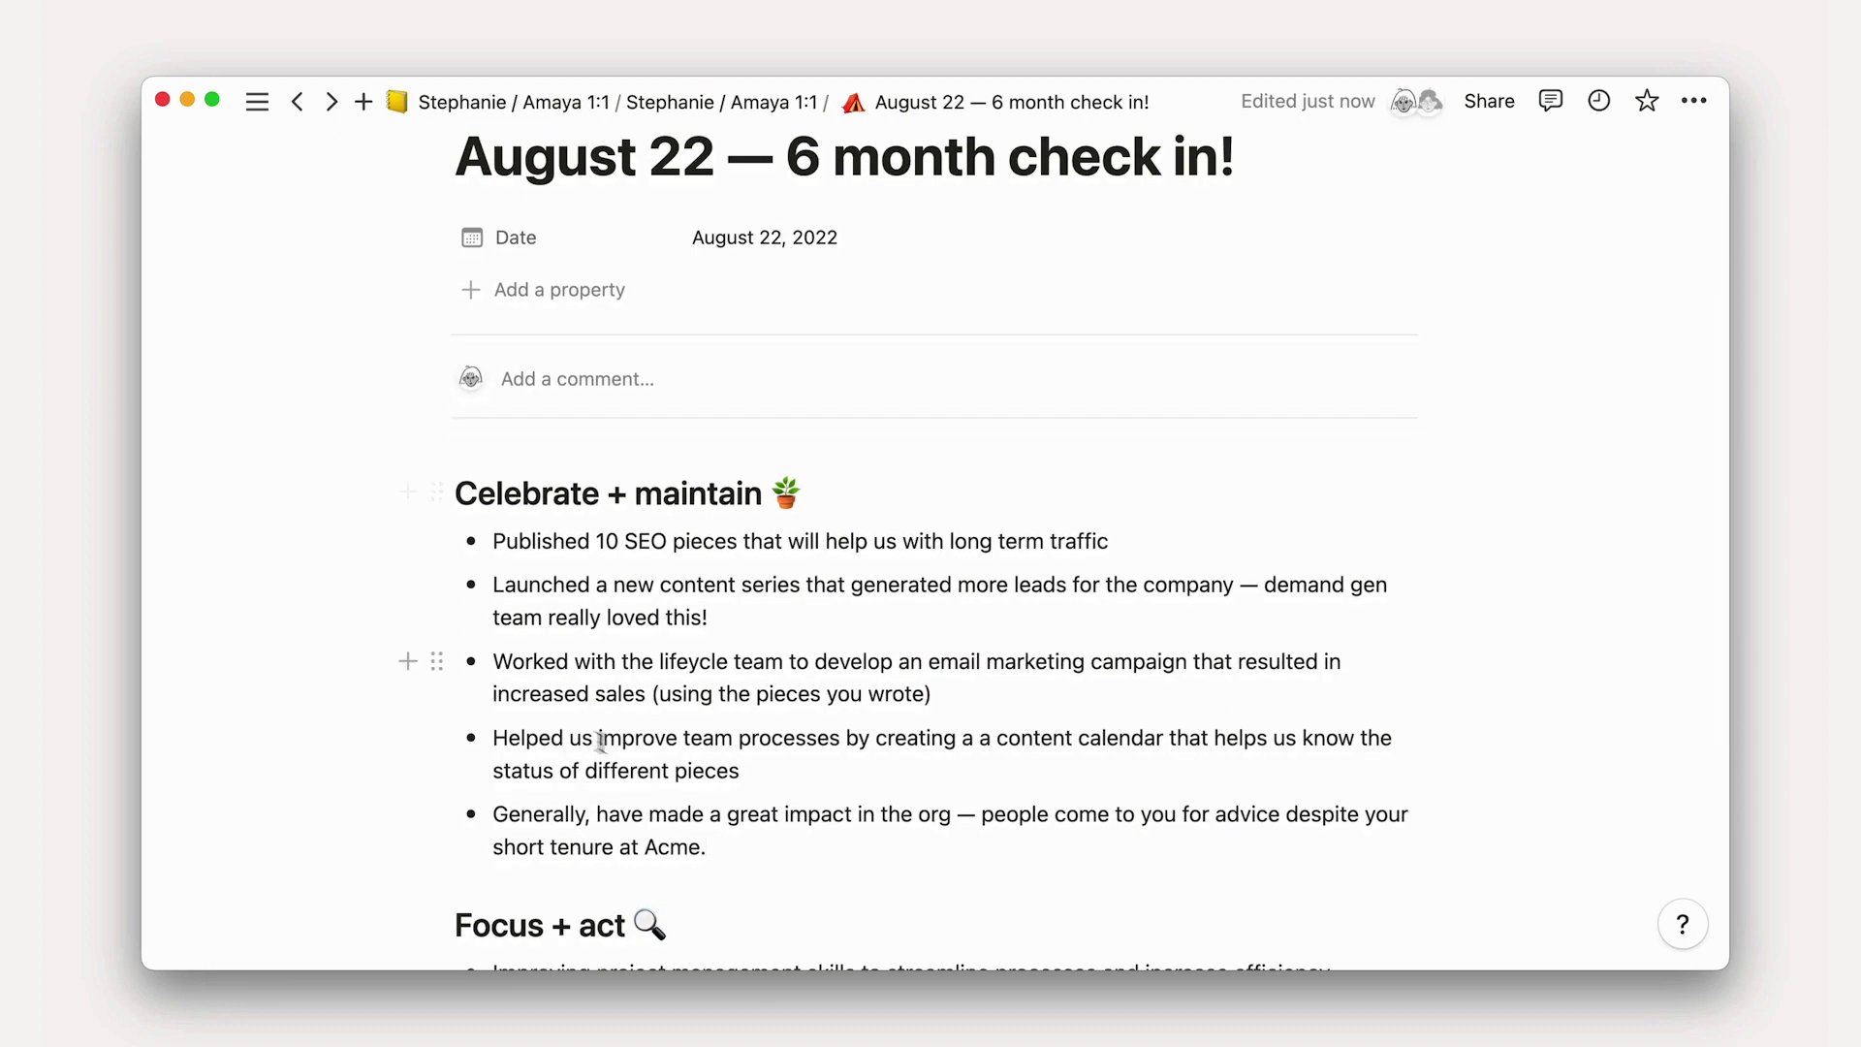
- Replace the five Celebrate + maintain bullets with a longer AI-written paragraph
drag(722, 846, 494, 540)
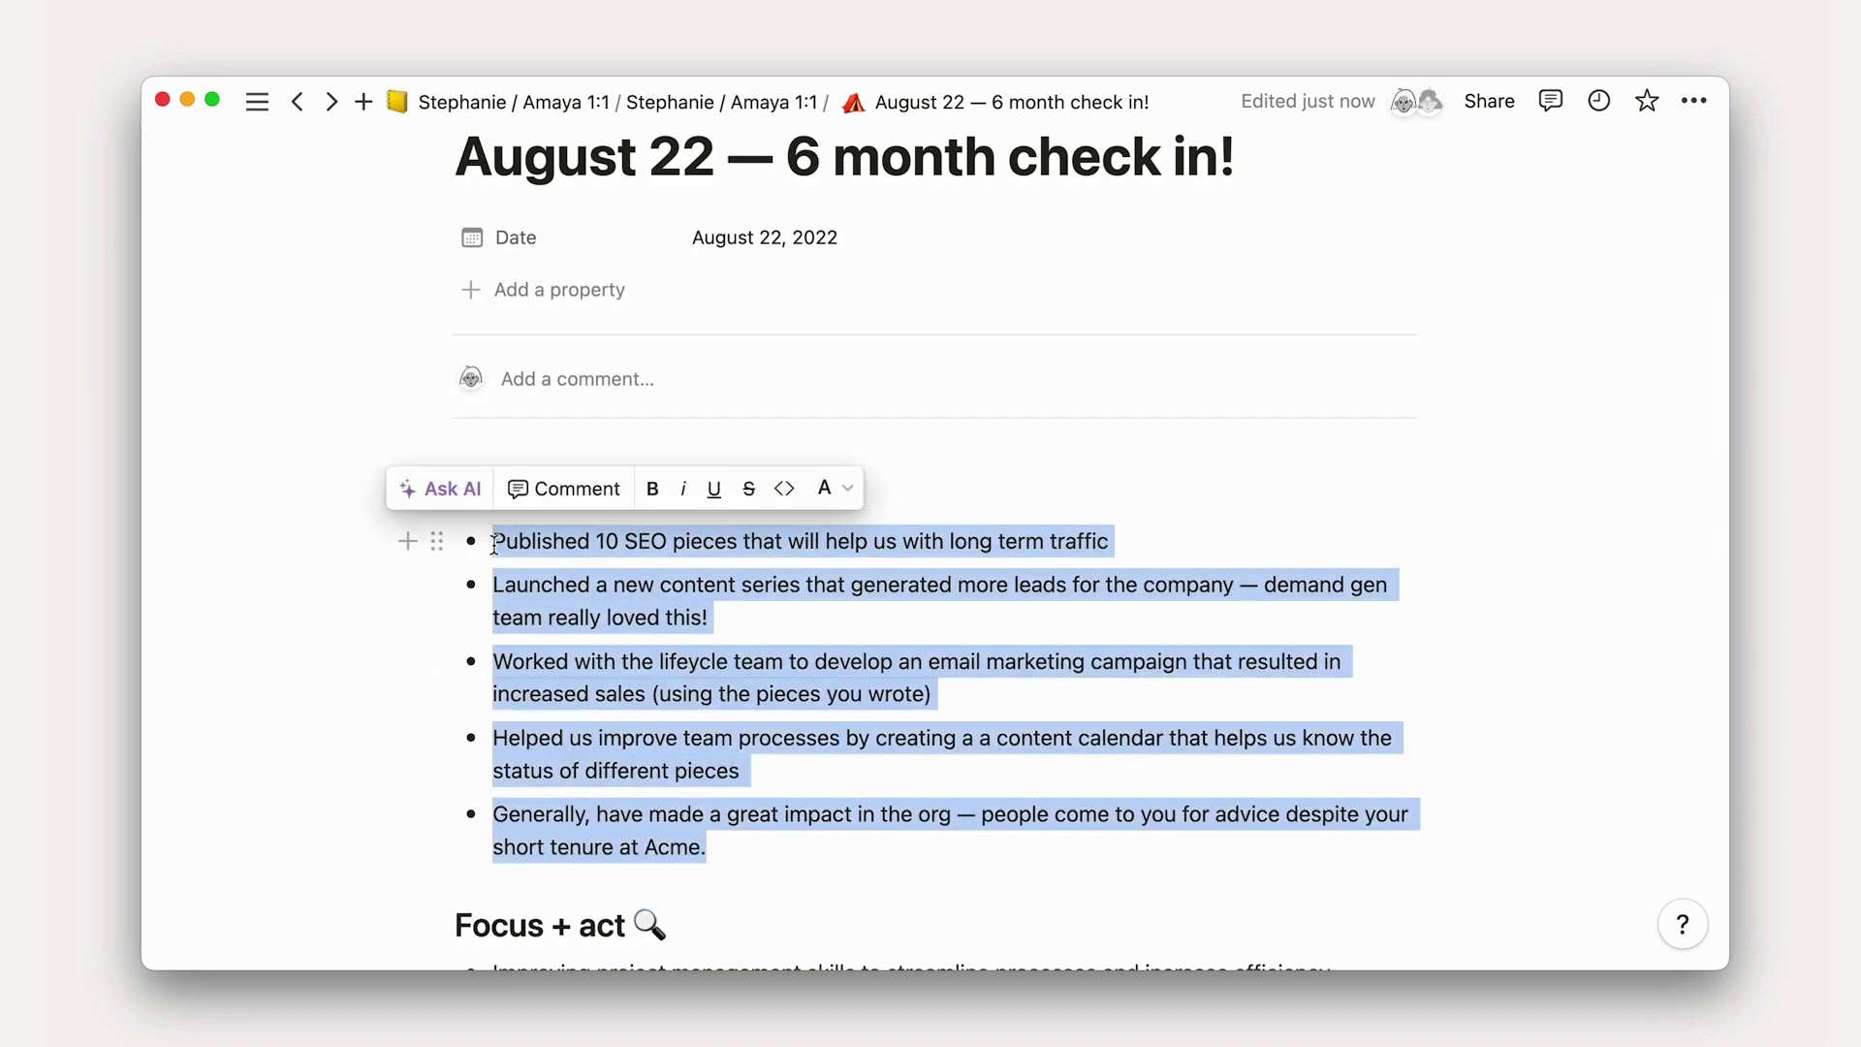
click(436, 487)
text(turn into p)
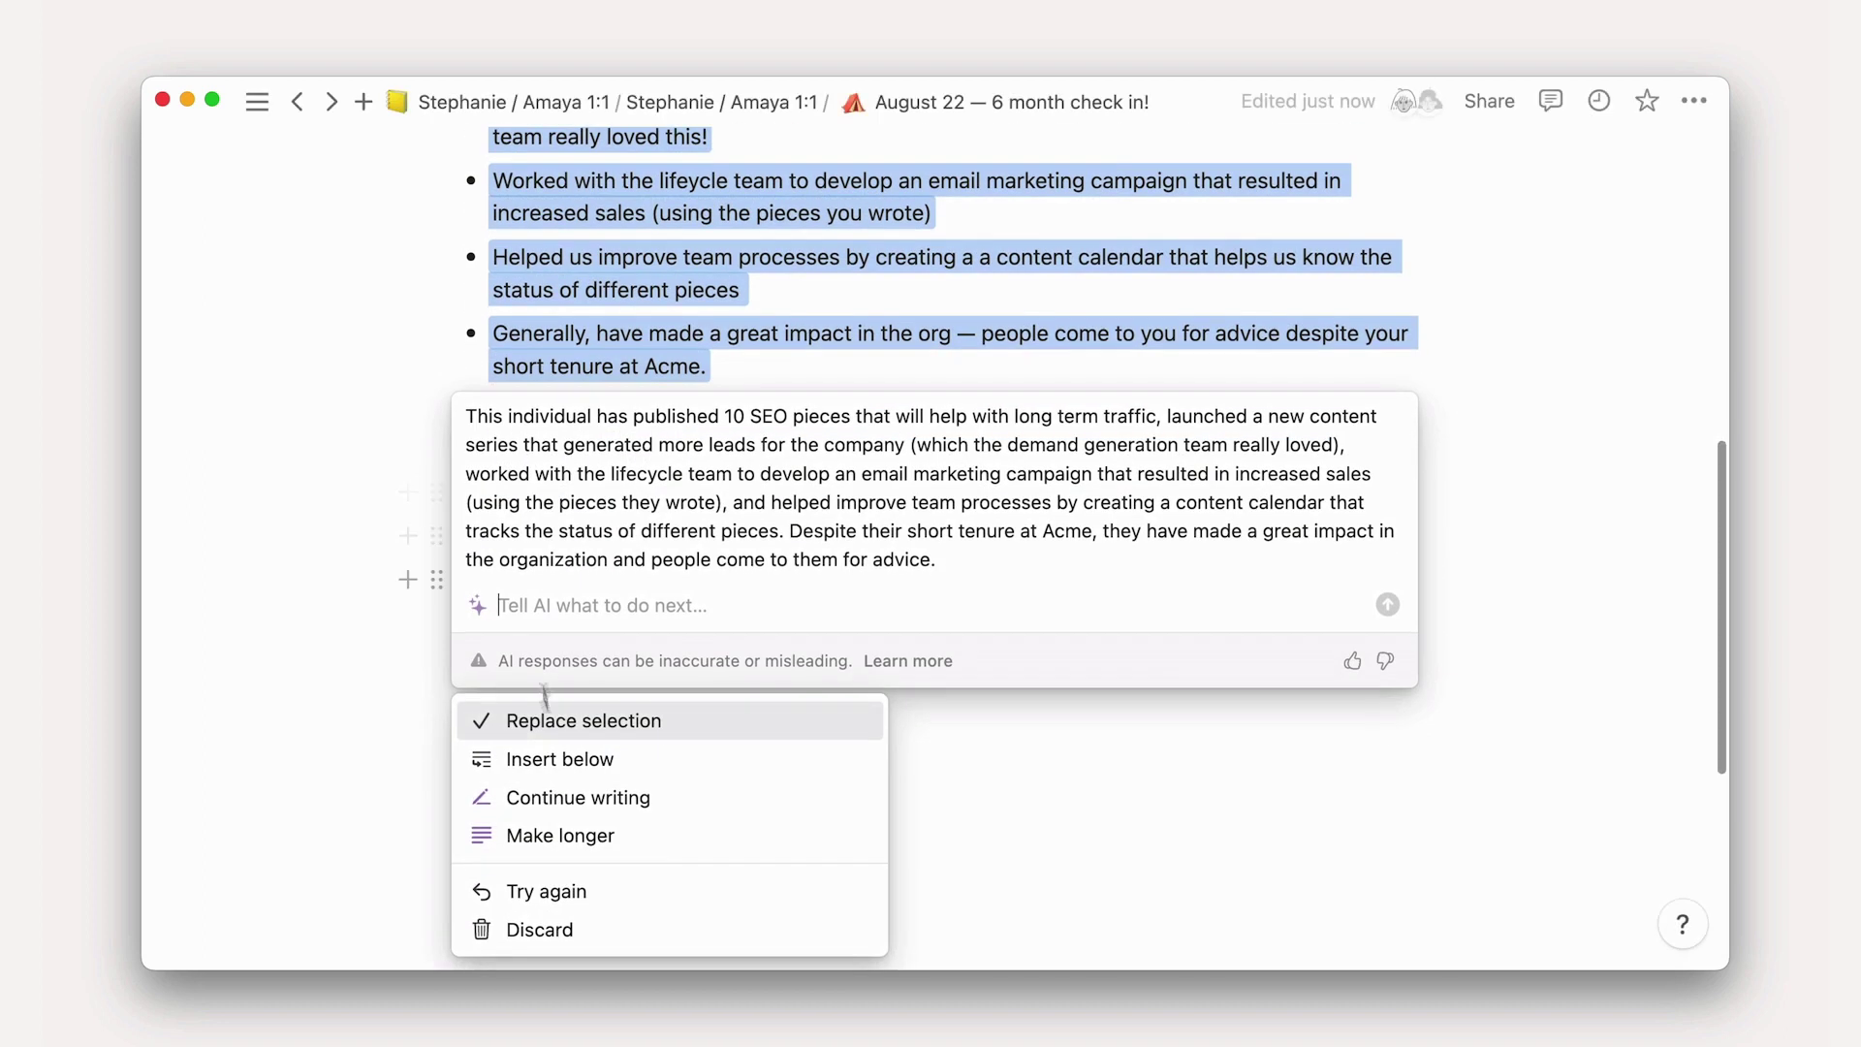
click(614, 834)
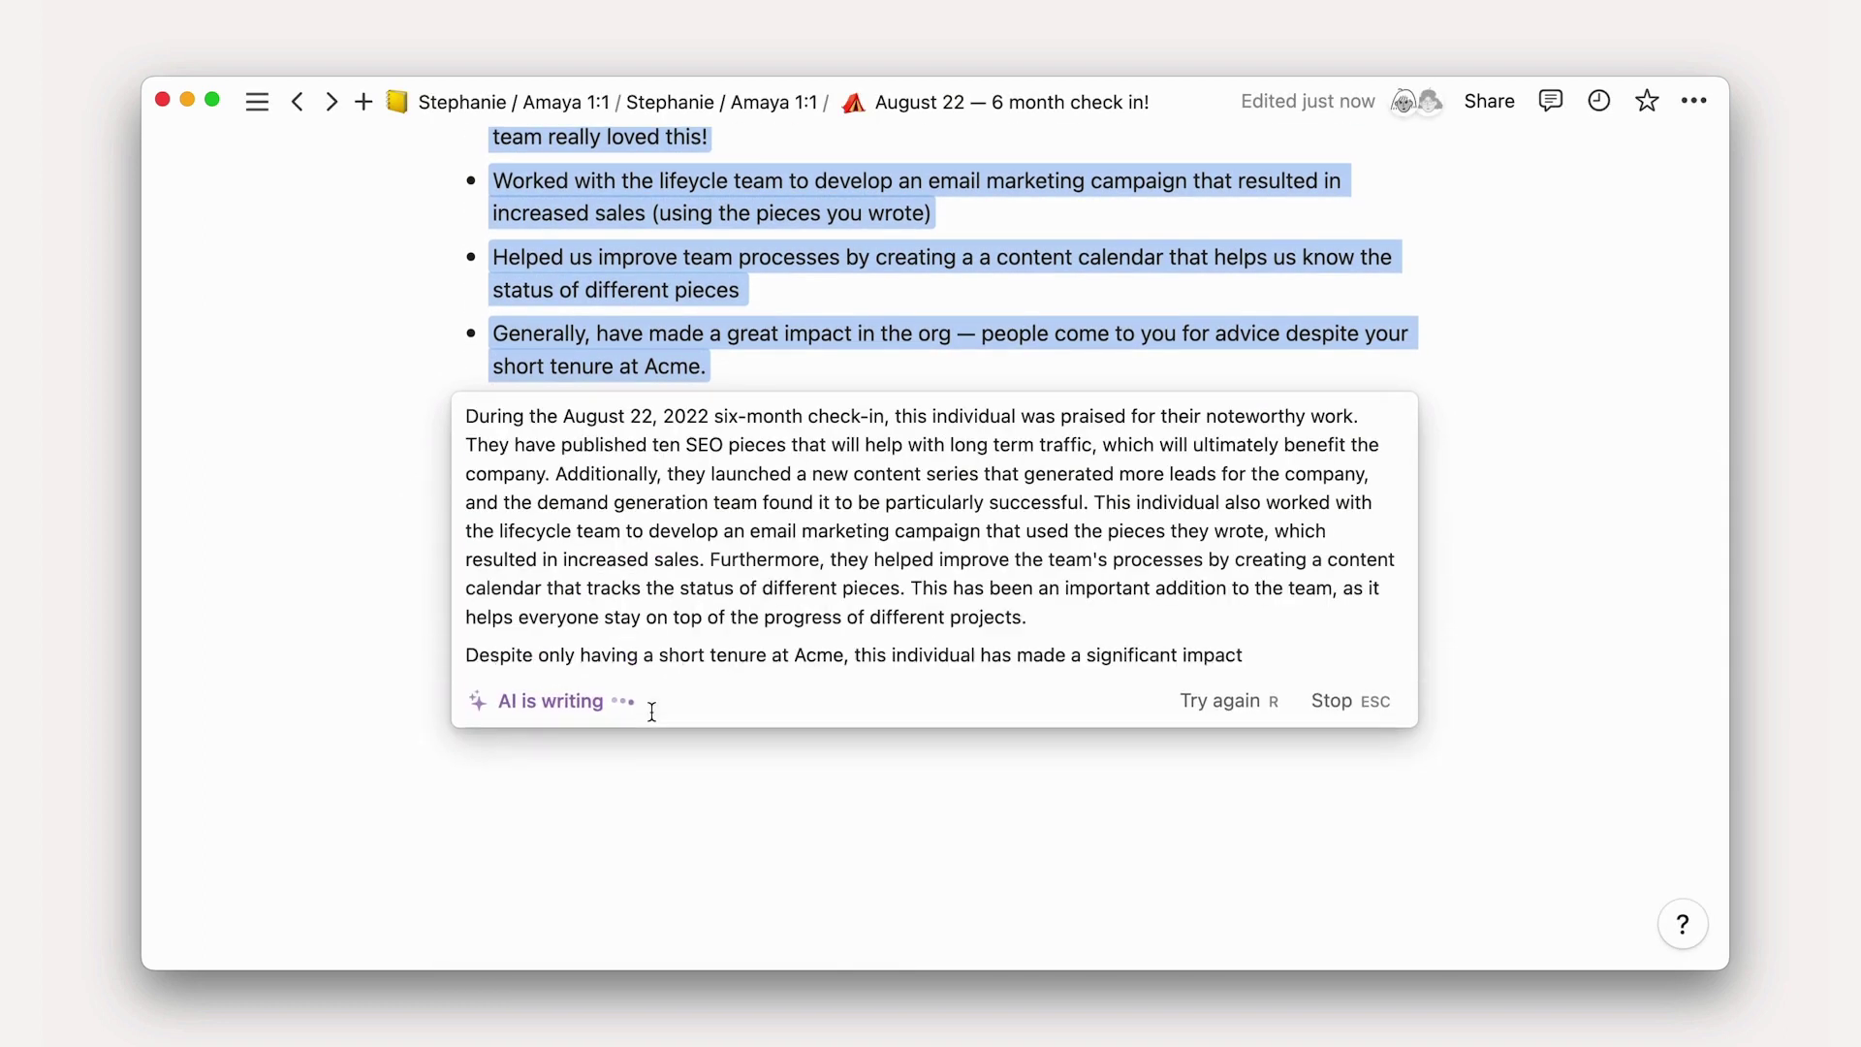
click(651, 714)
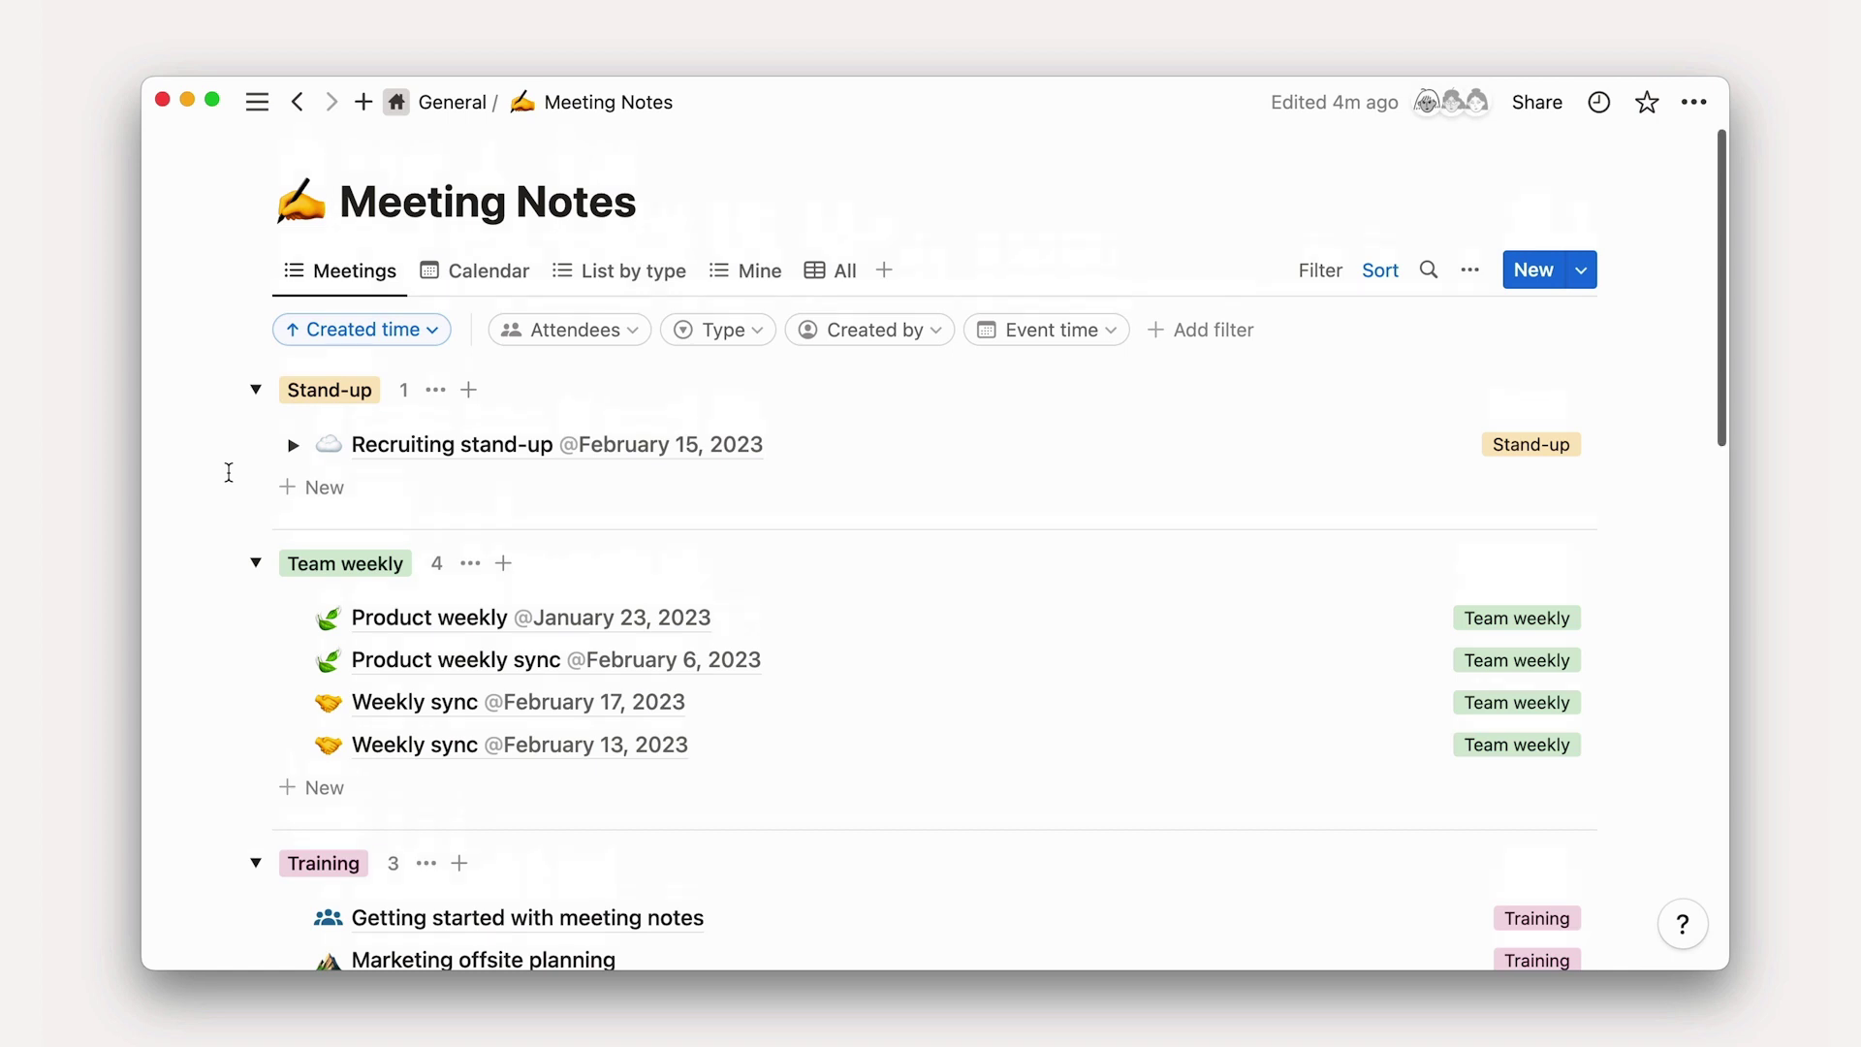
- In side peek, generate the Recruiting stand-up's AI summary and action items, then close the peek
click(446, 448)
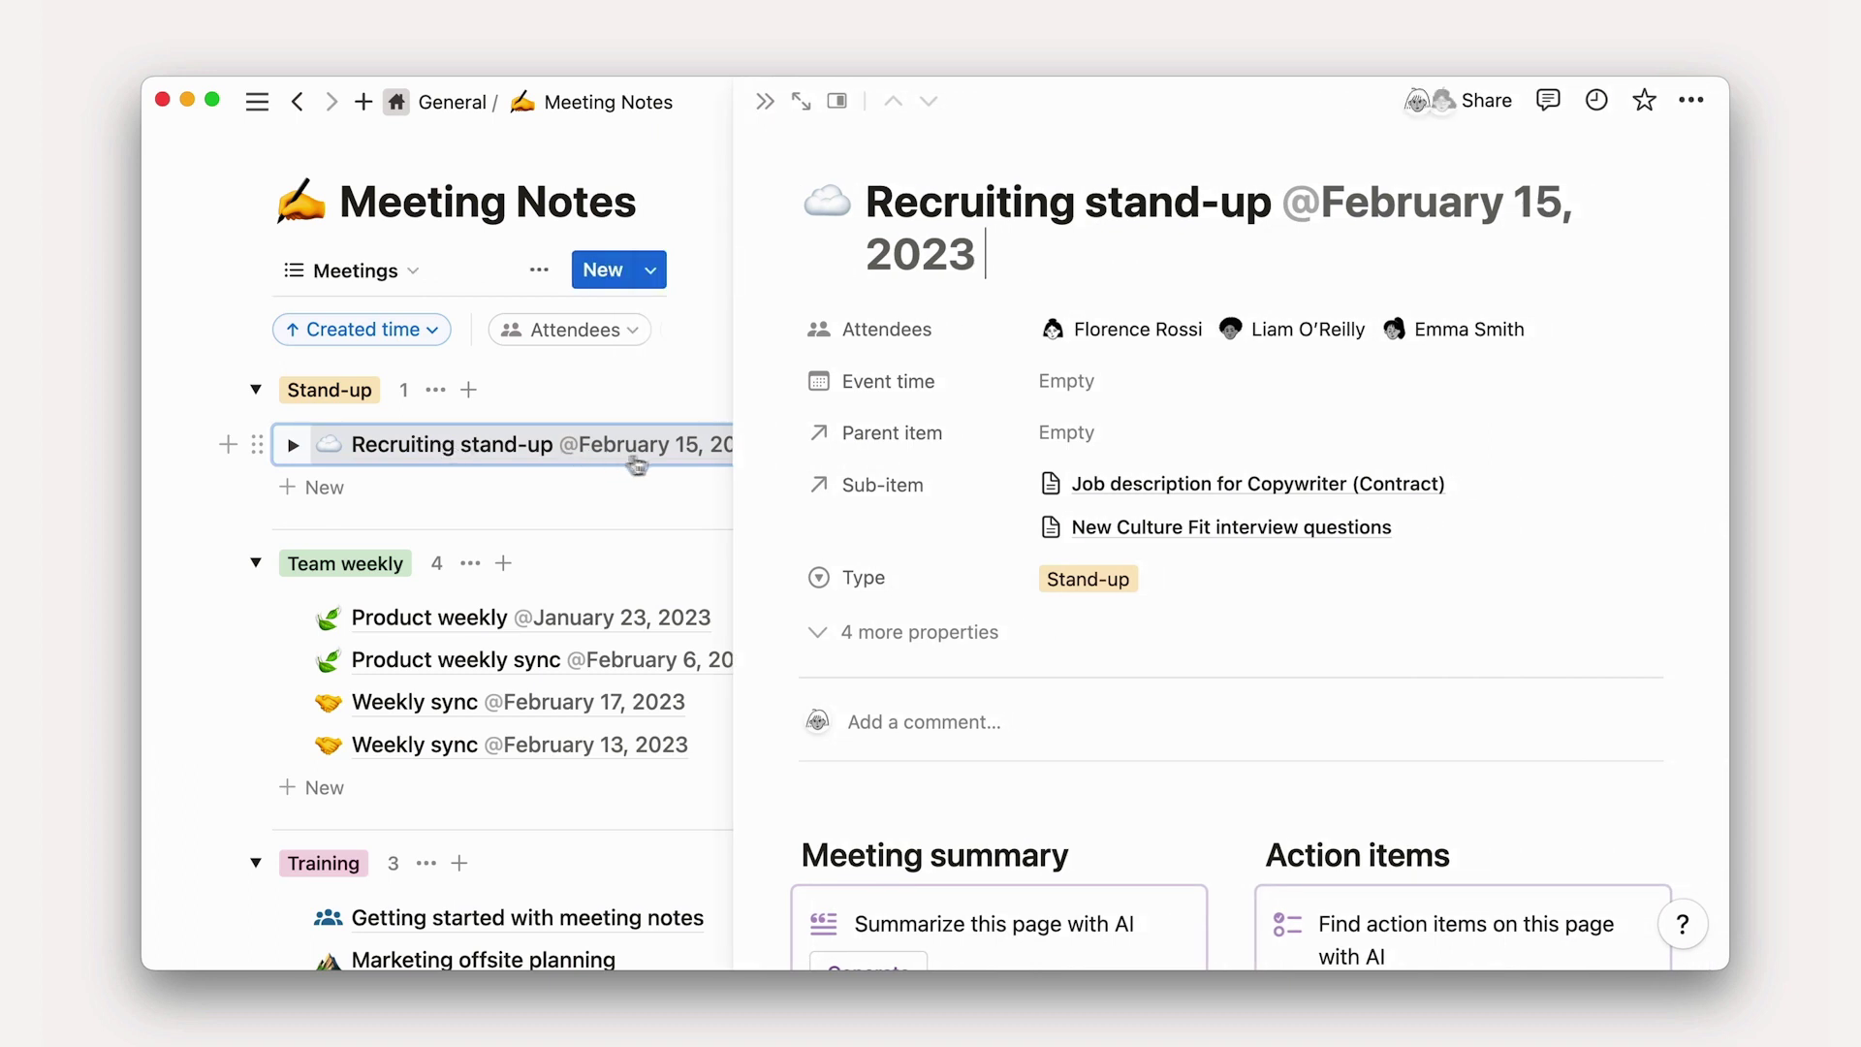
scroll(770, 793, down, 3)
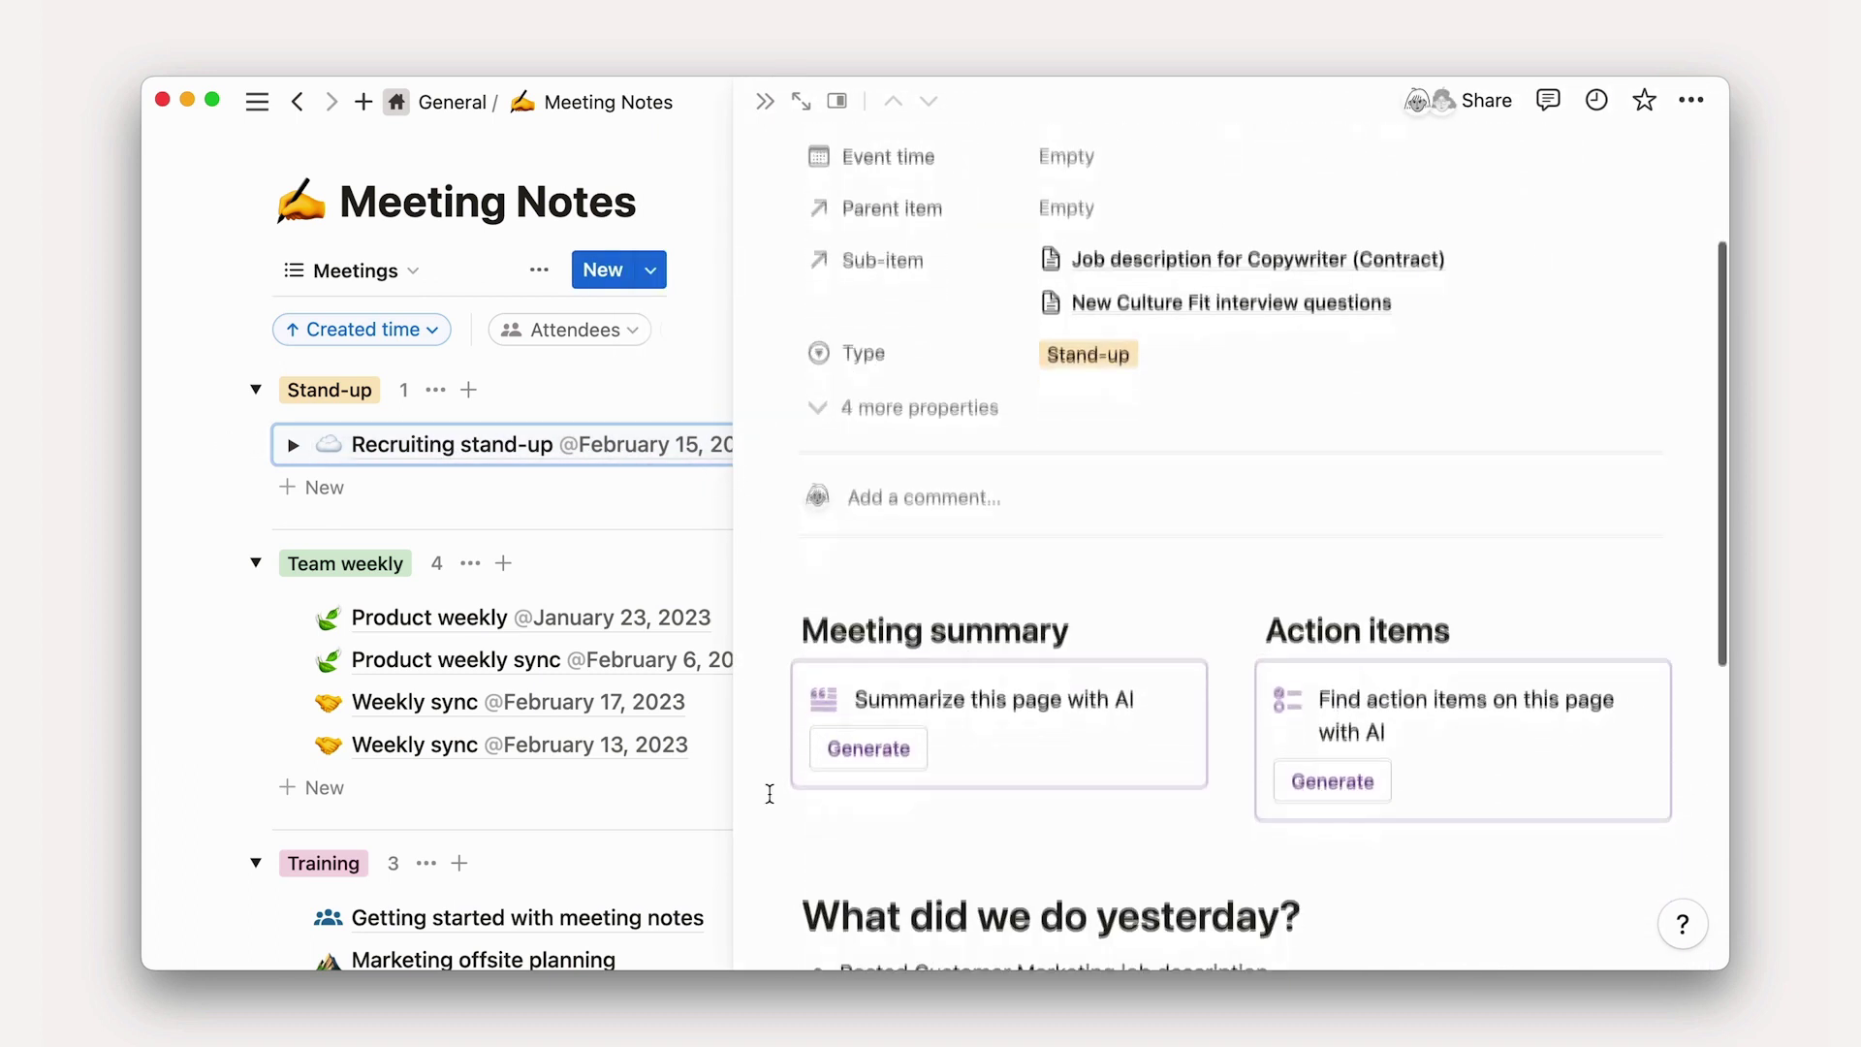
click(859, 746)
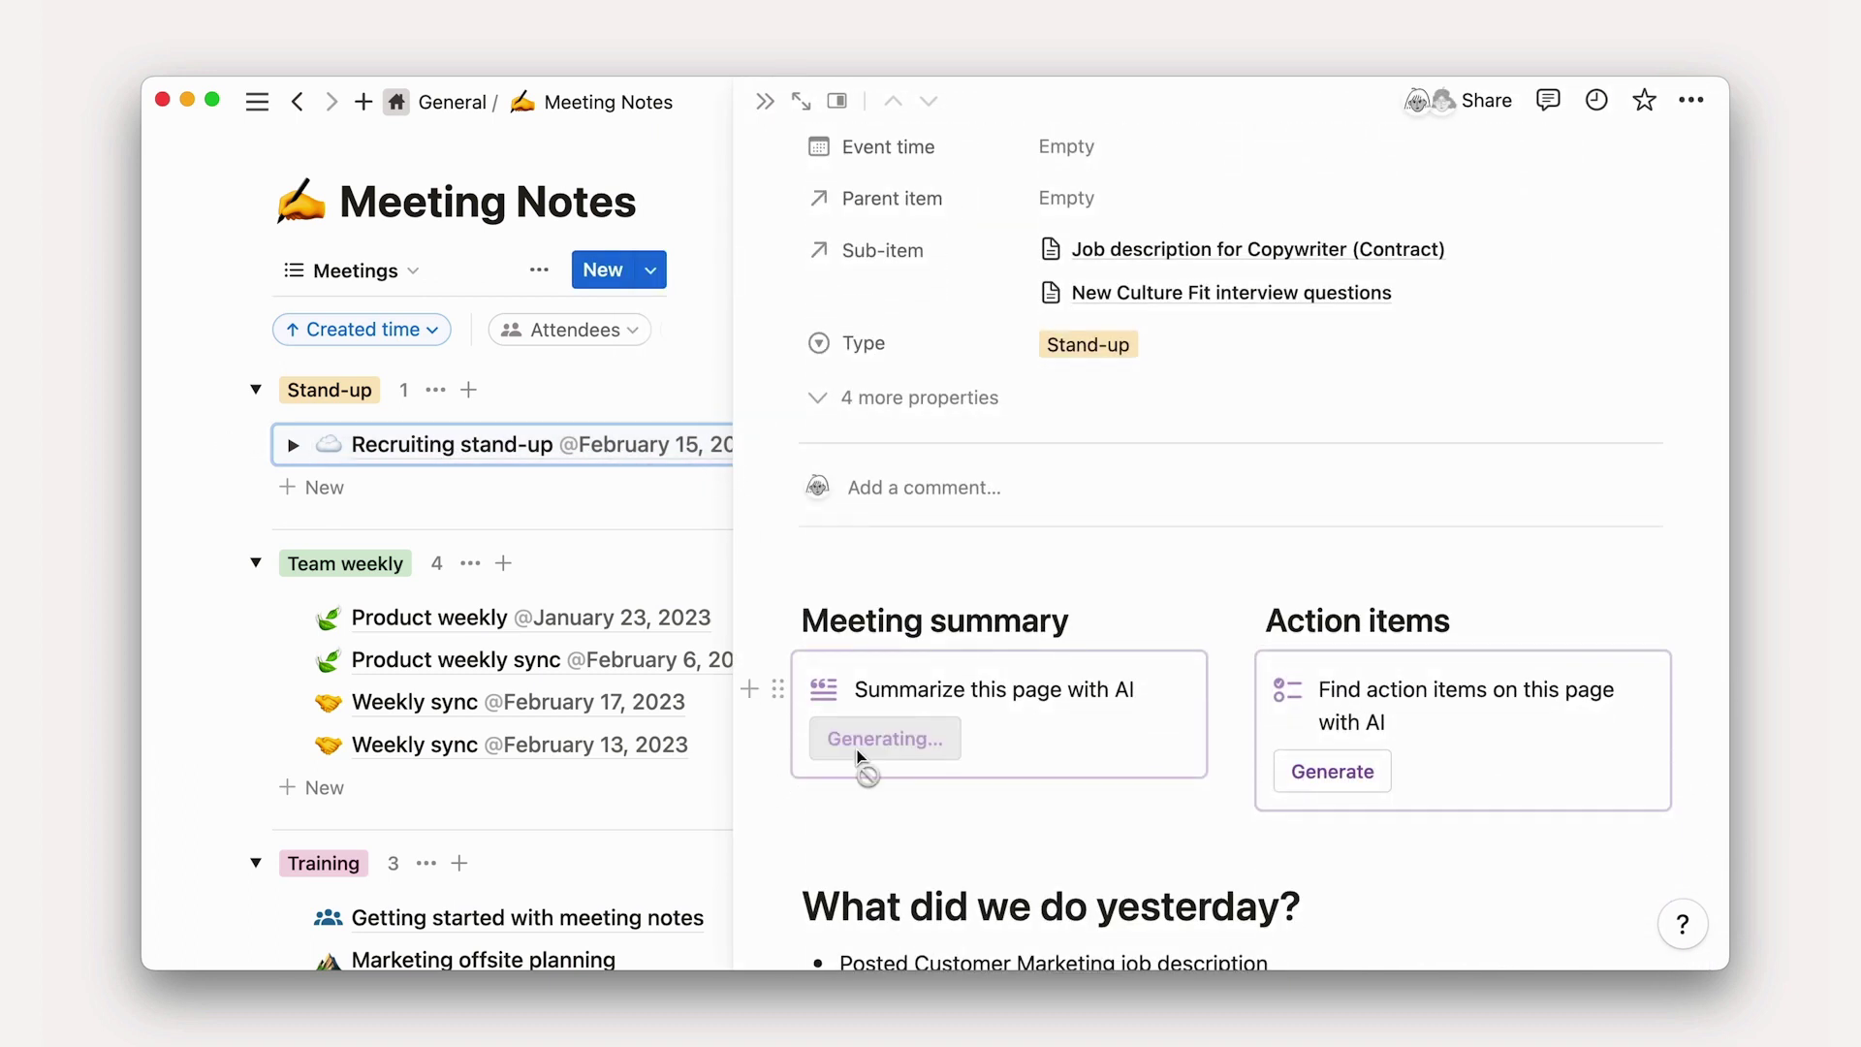
scroll(859, 751, down, 2)
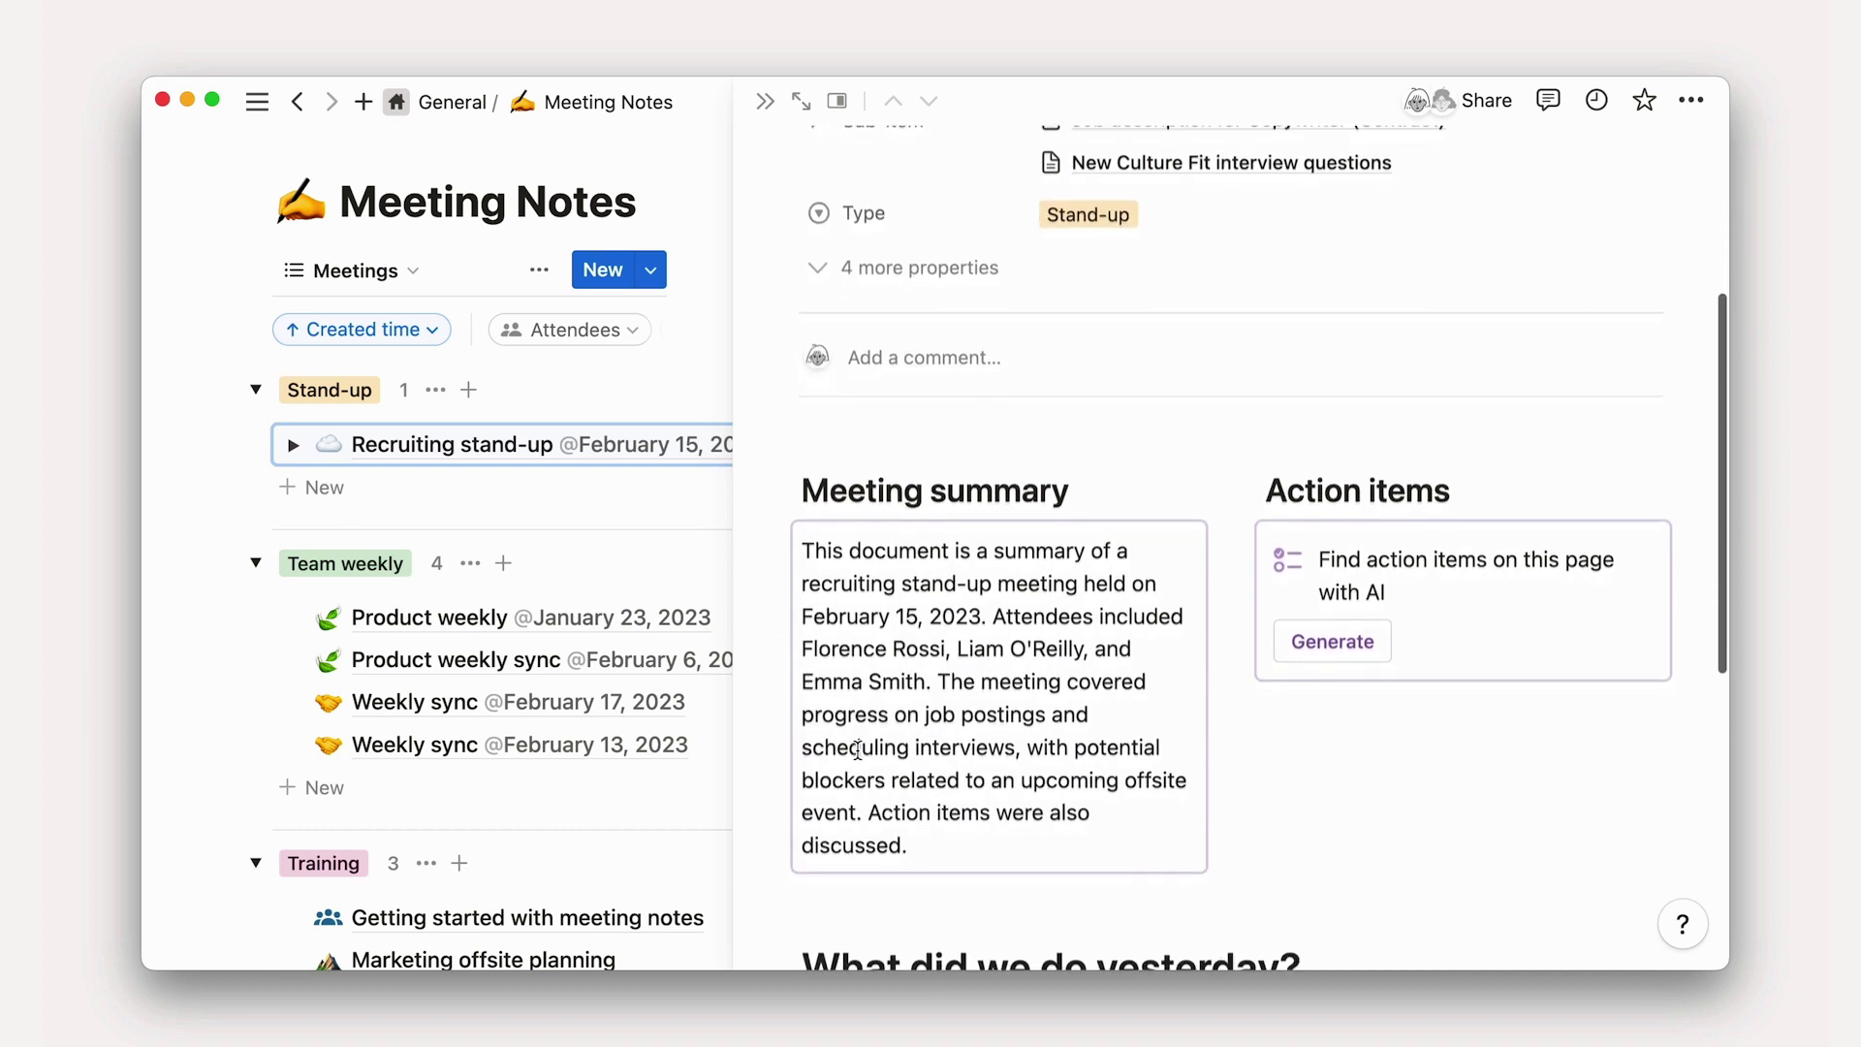
click(1317, 641)
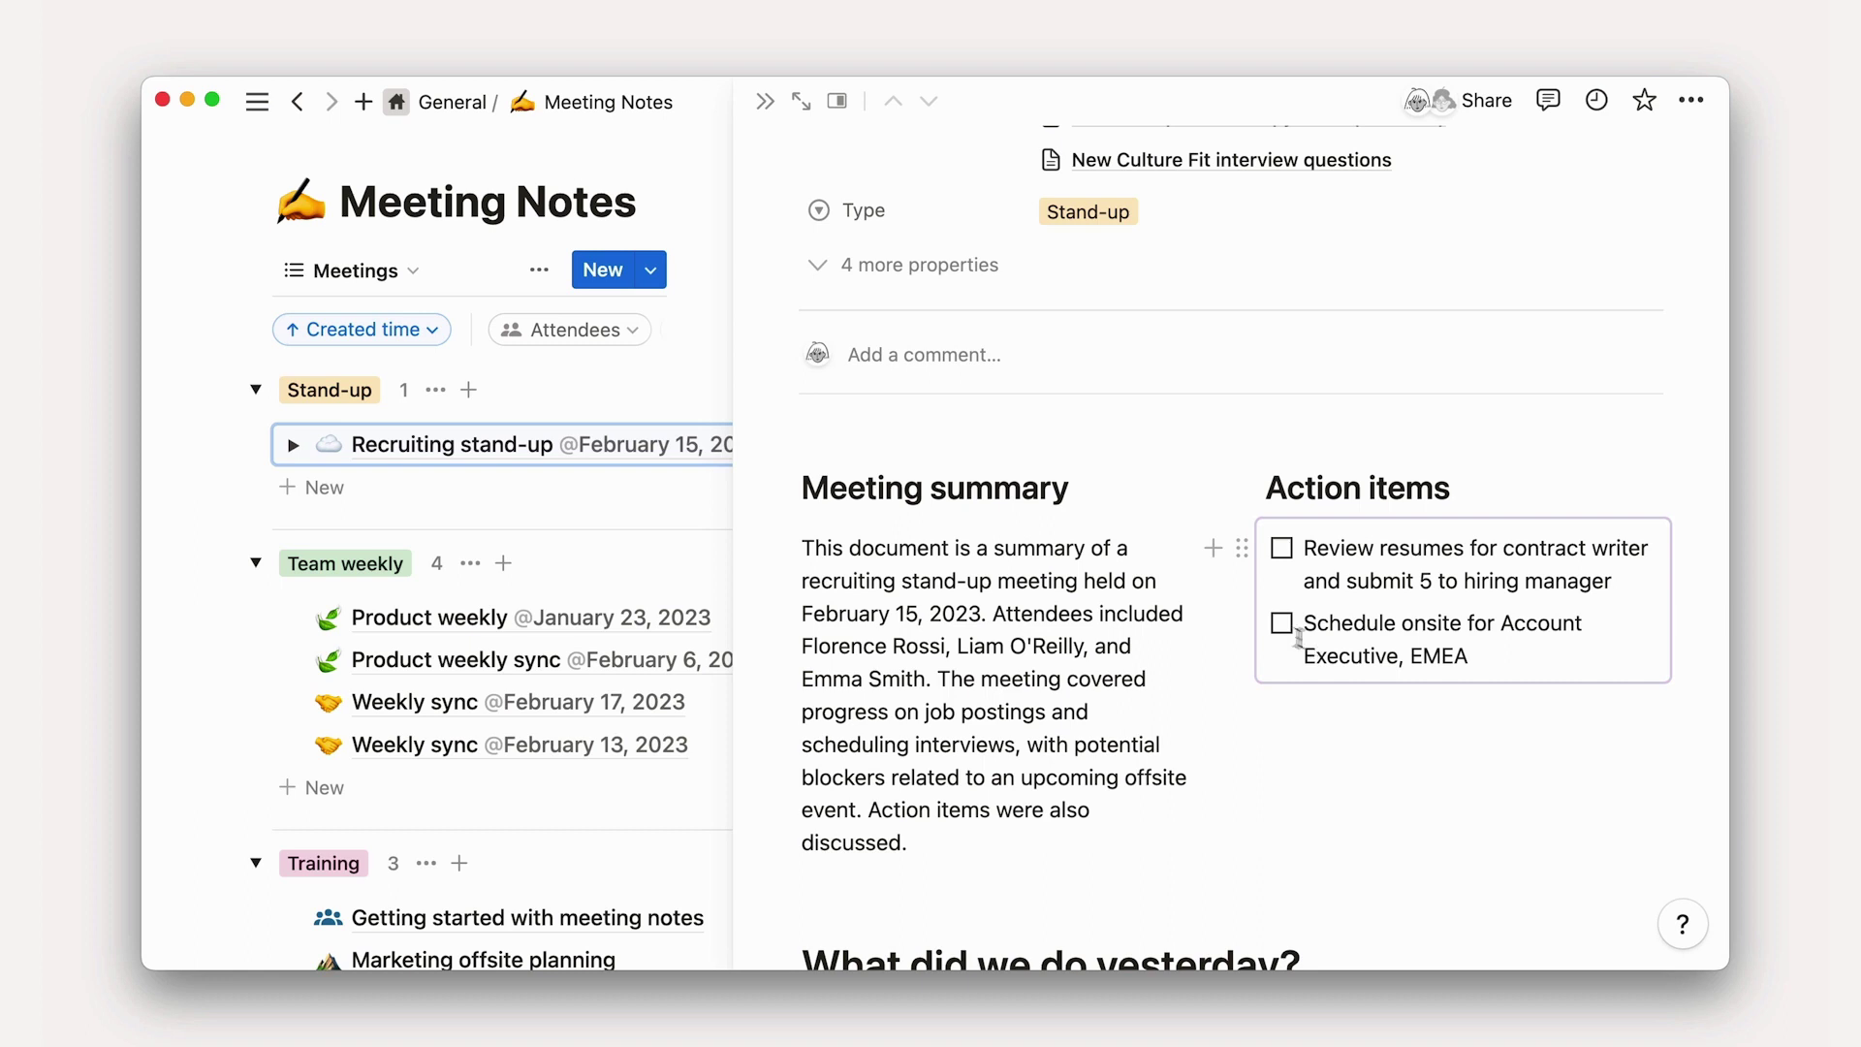
scroll(945, 472, up, 5)
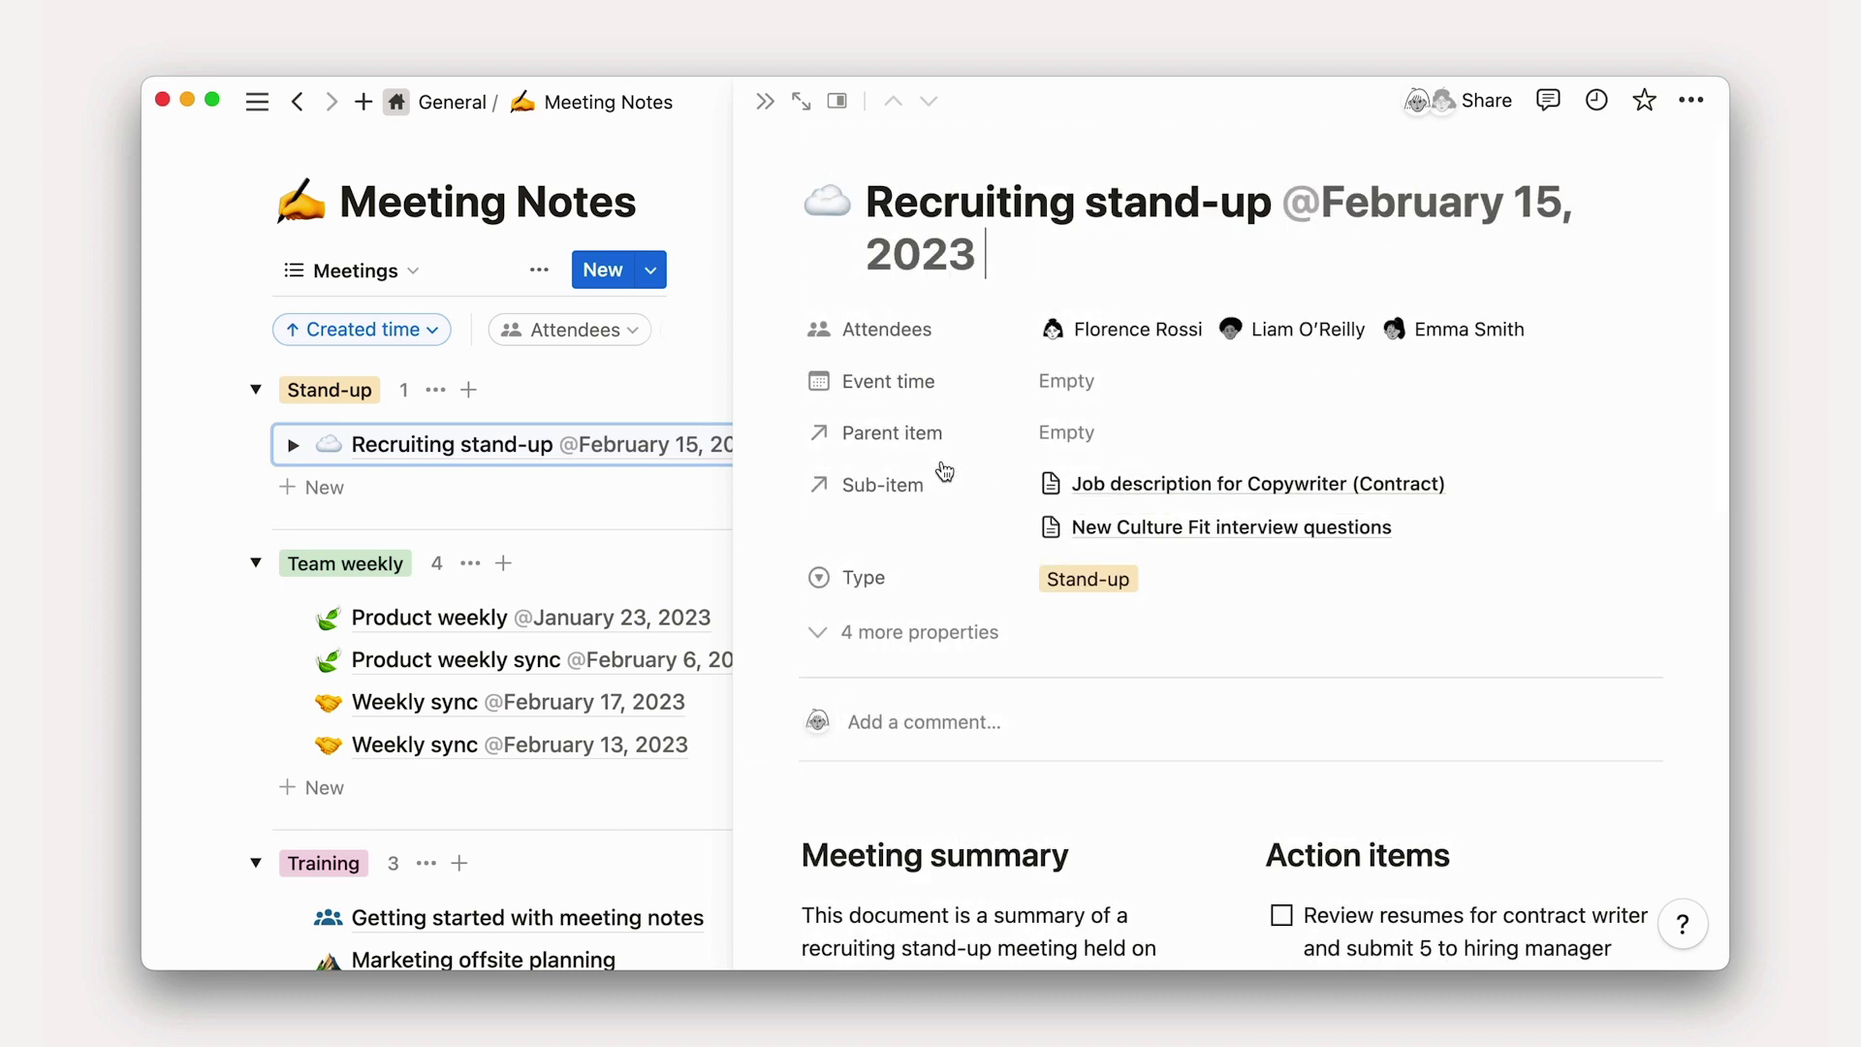
click(765, 100)
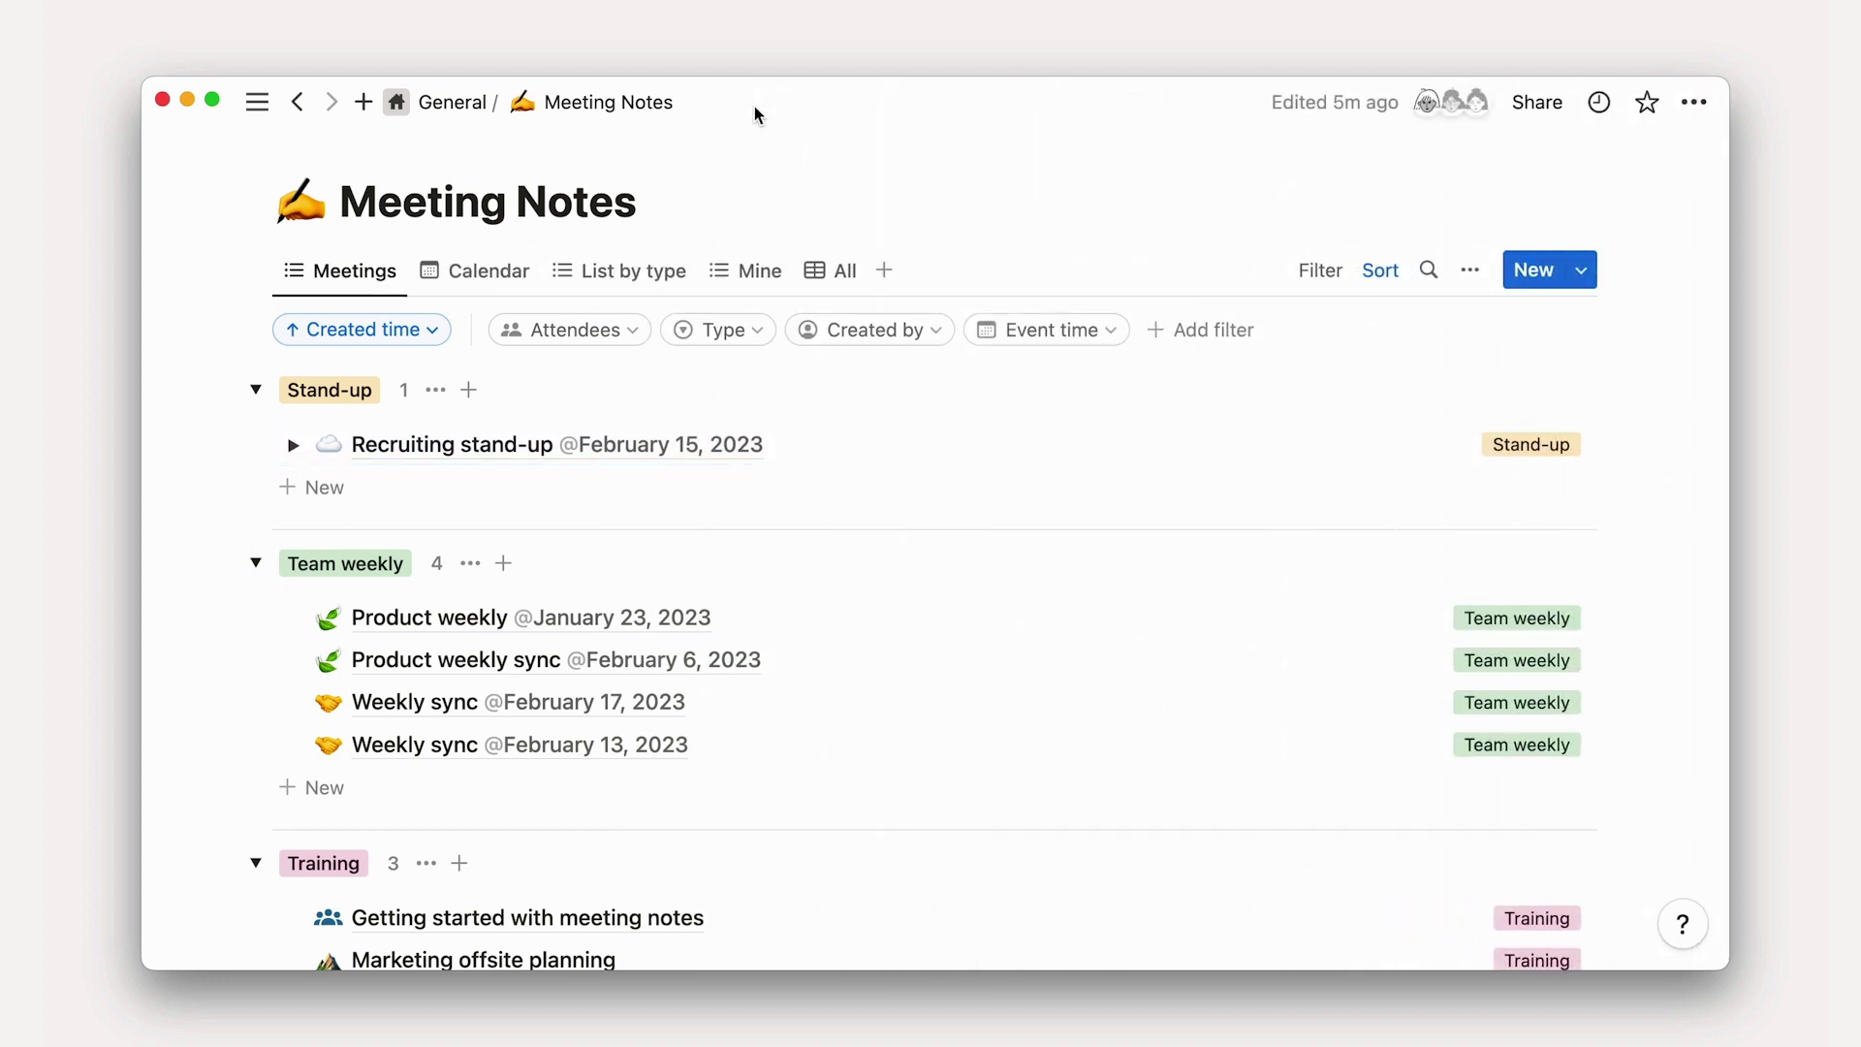
- Open the Sales discovery call template from the New dropdown for editing
click(1587, 279)
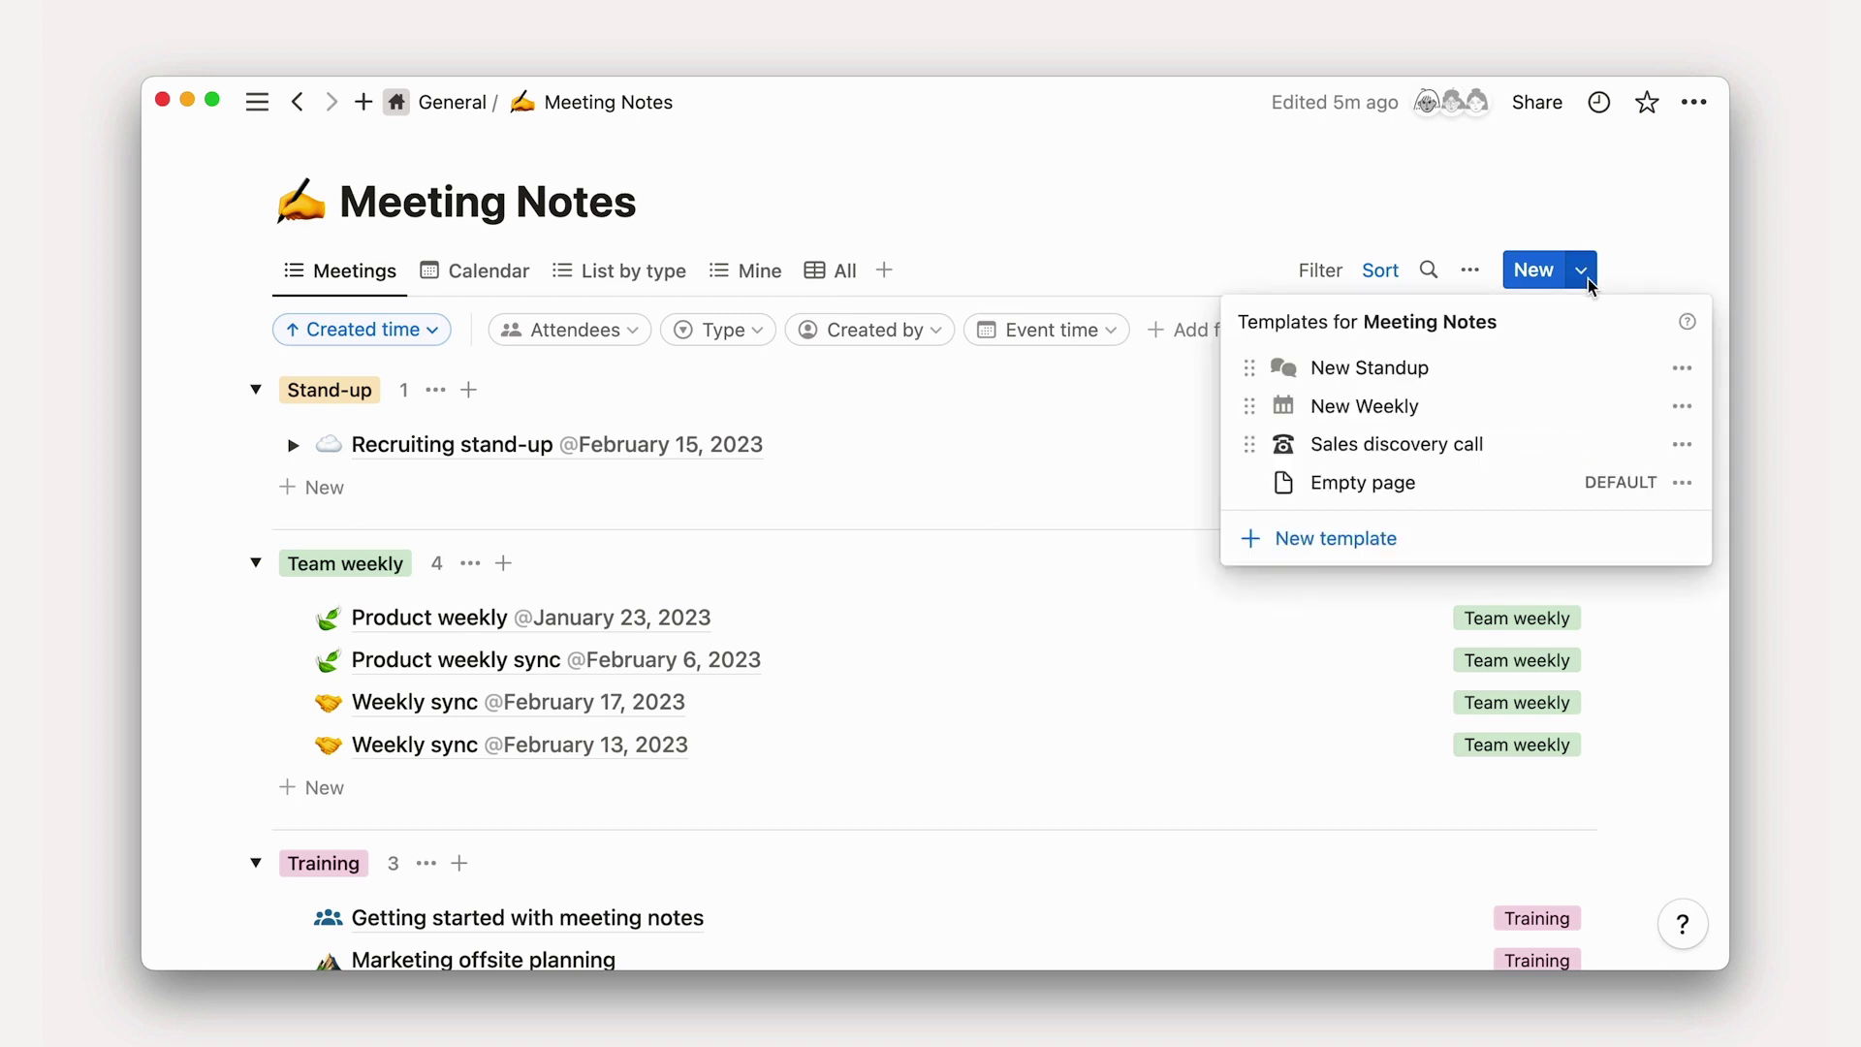
click(1691, 448)
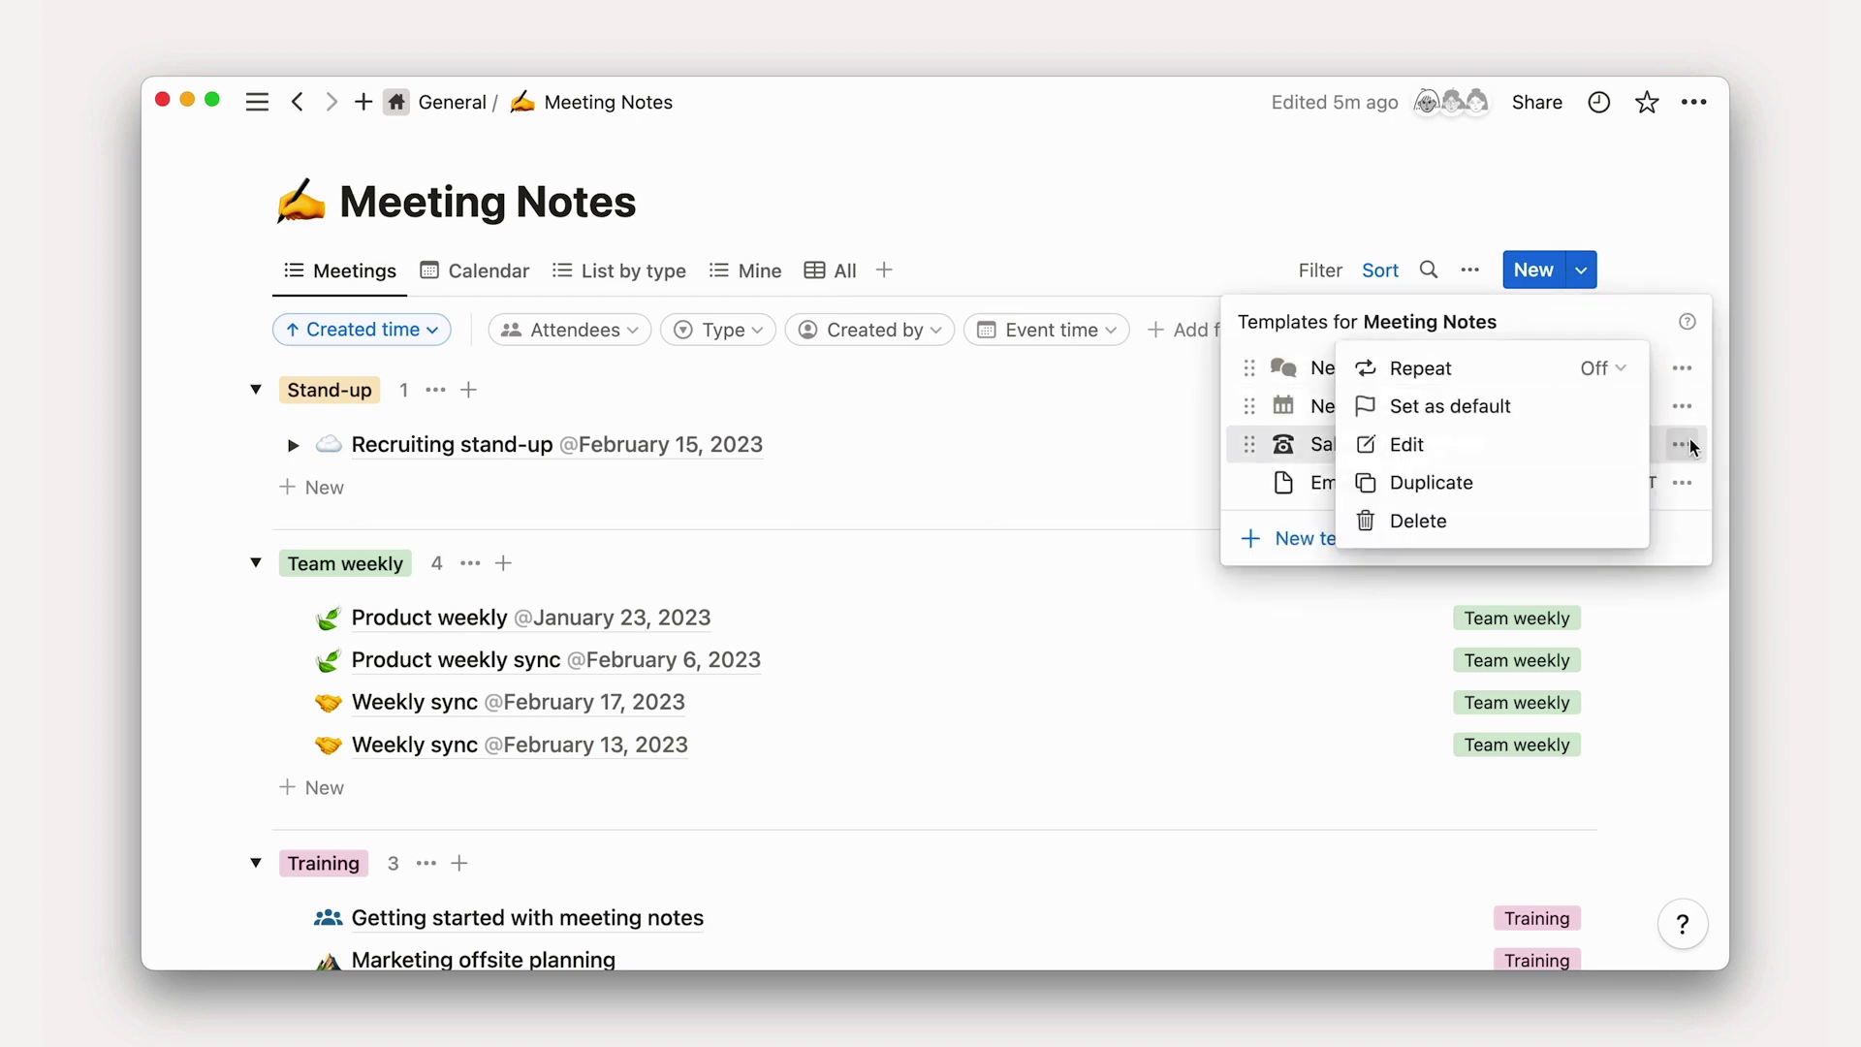
click(1584, 442)
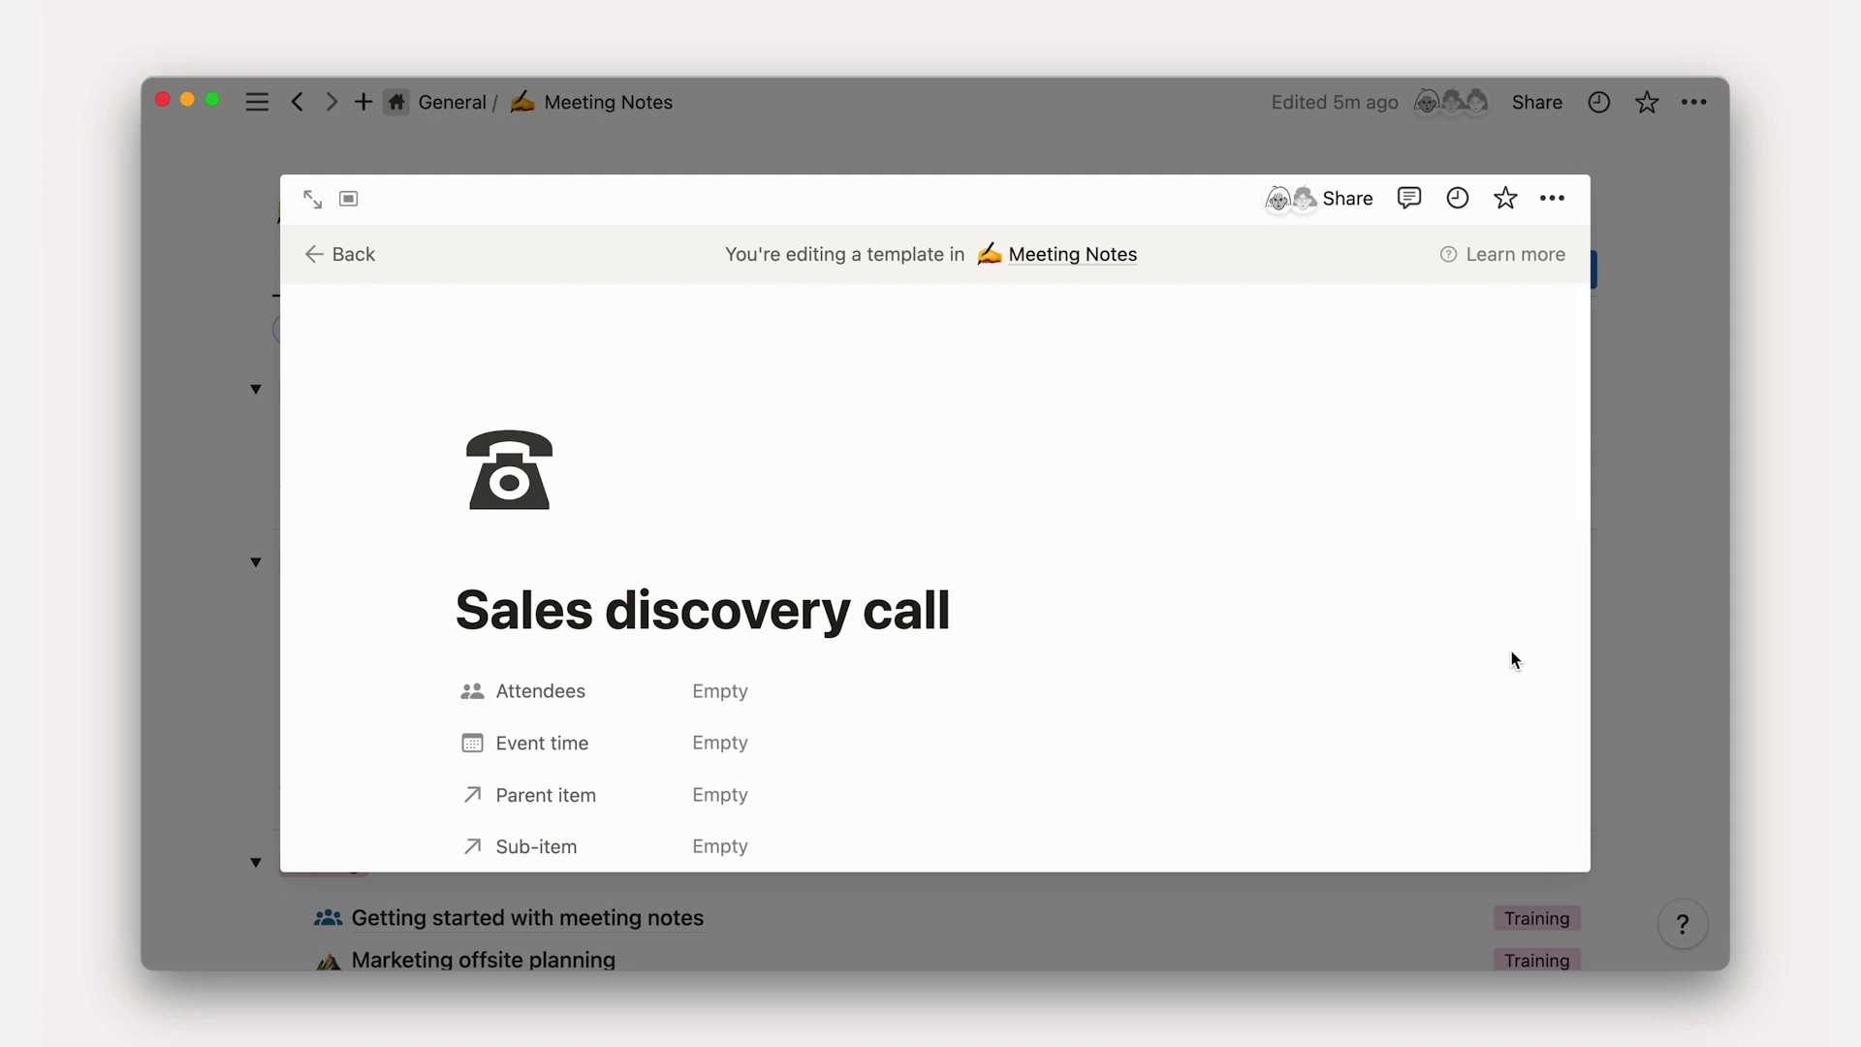
scroll(1510, 649, down, 5)
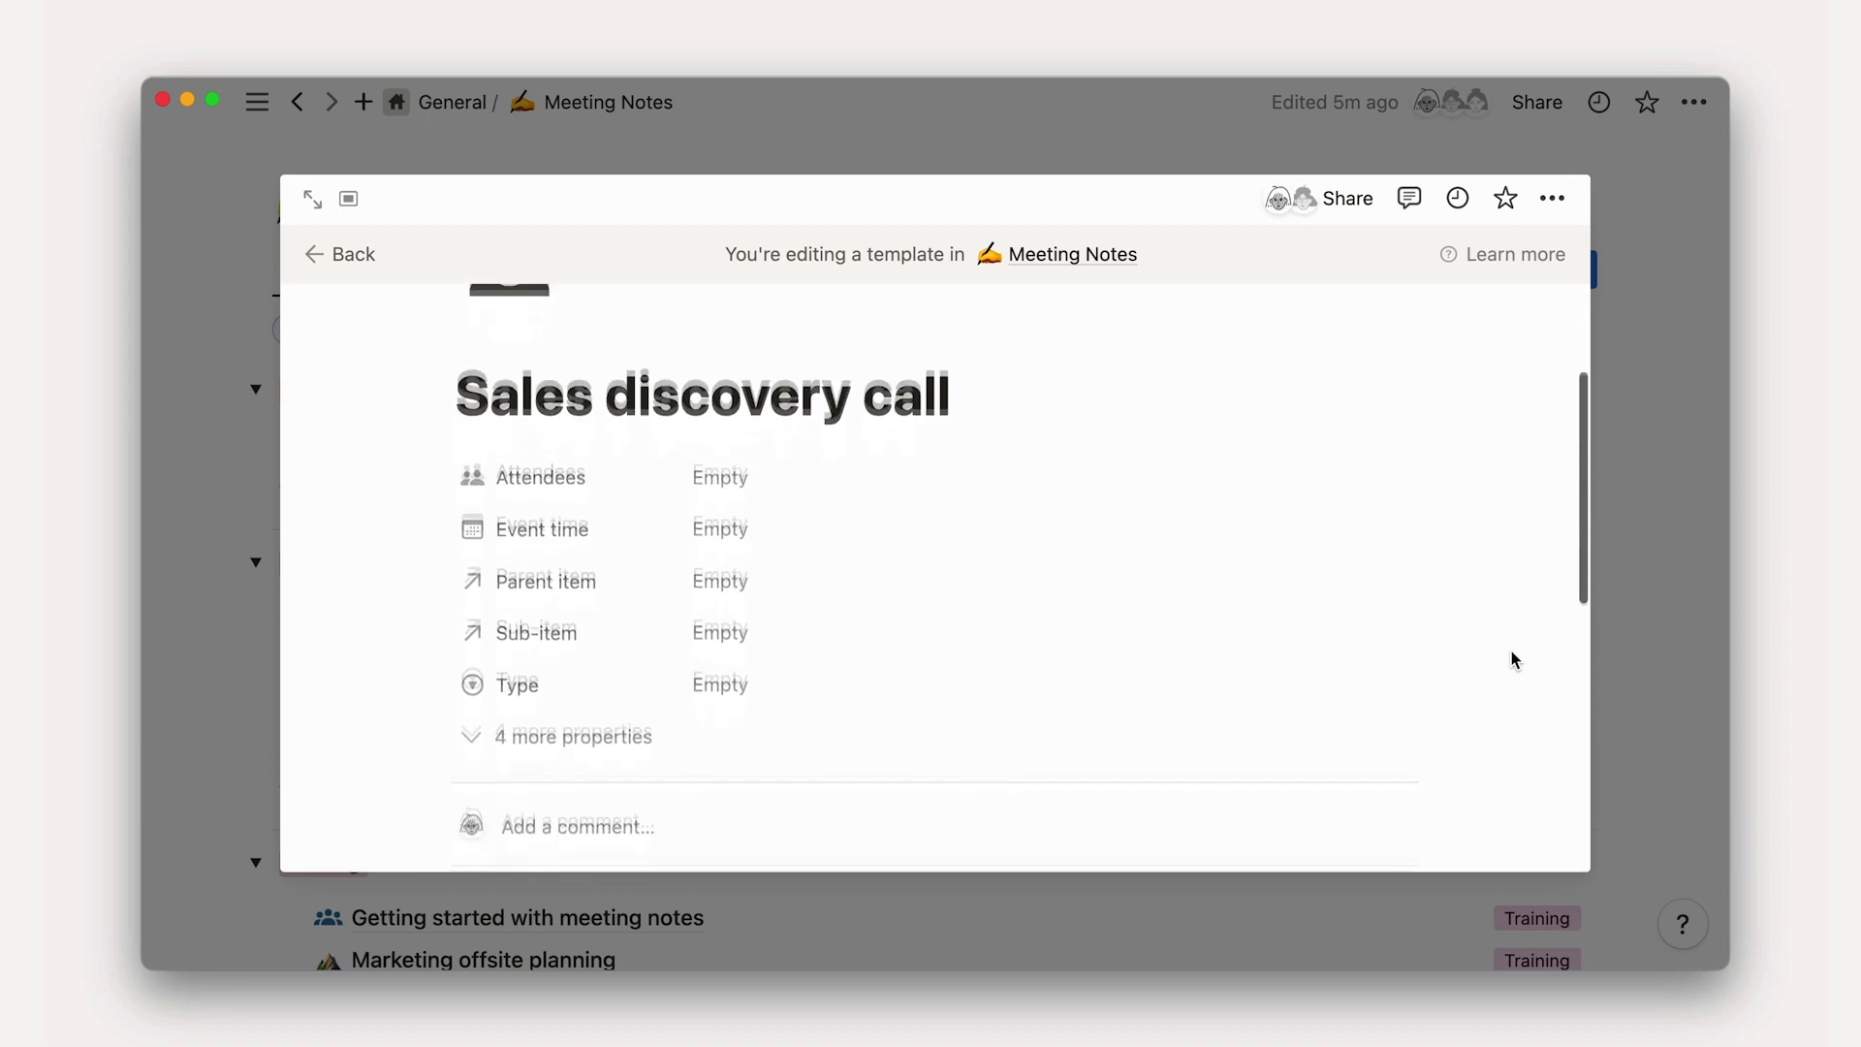
scroll(1511, 649, down, 5)
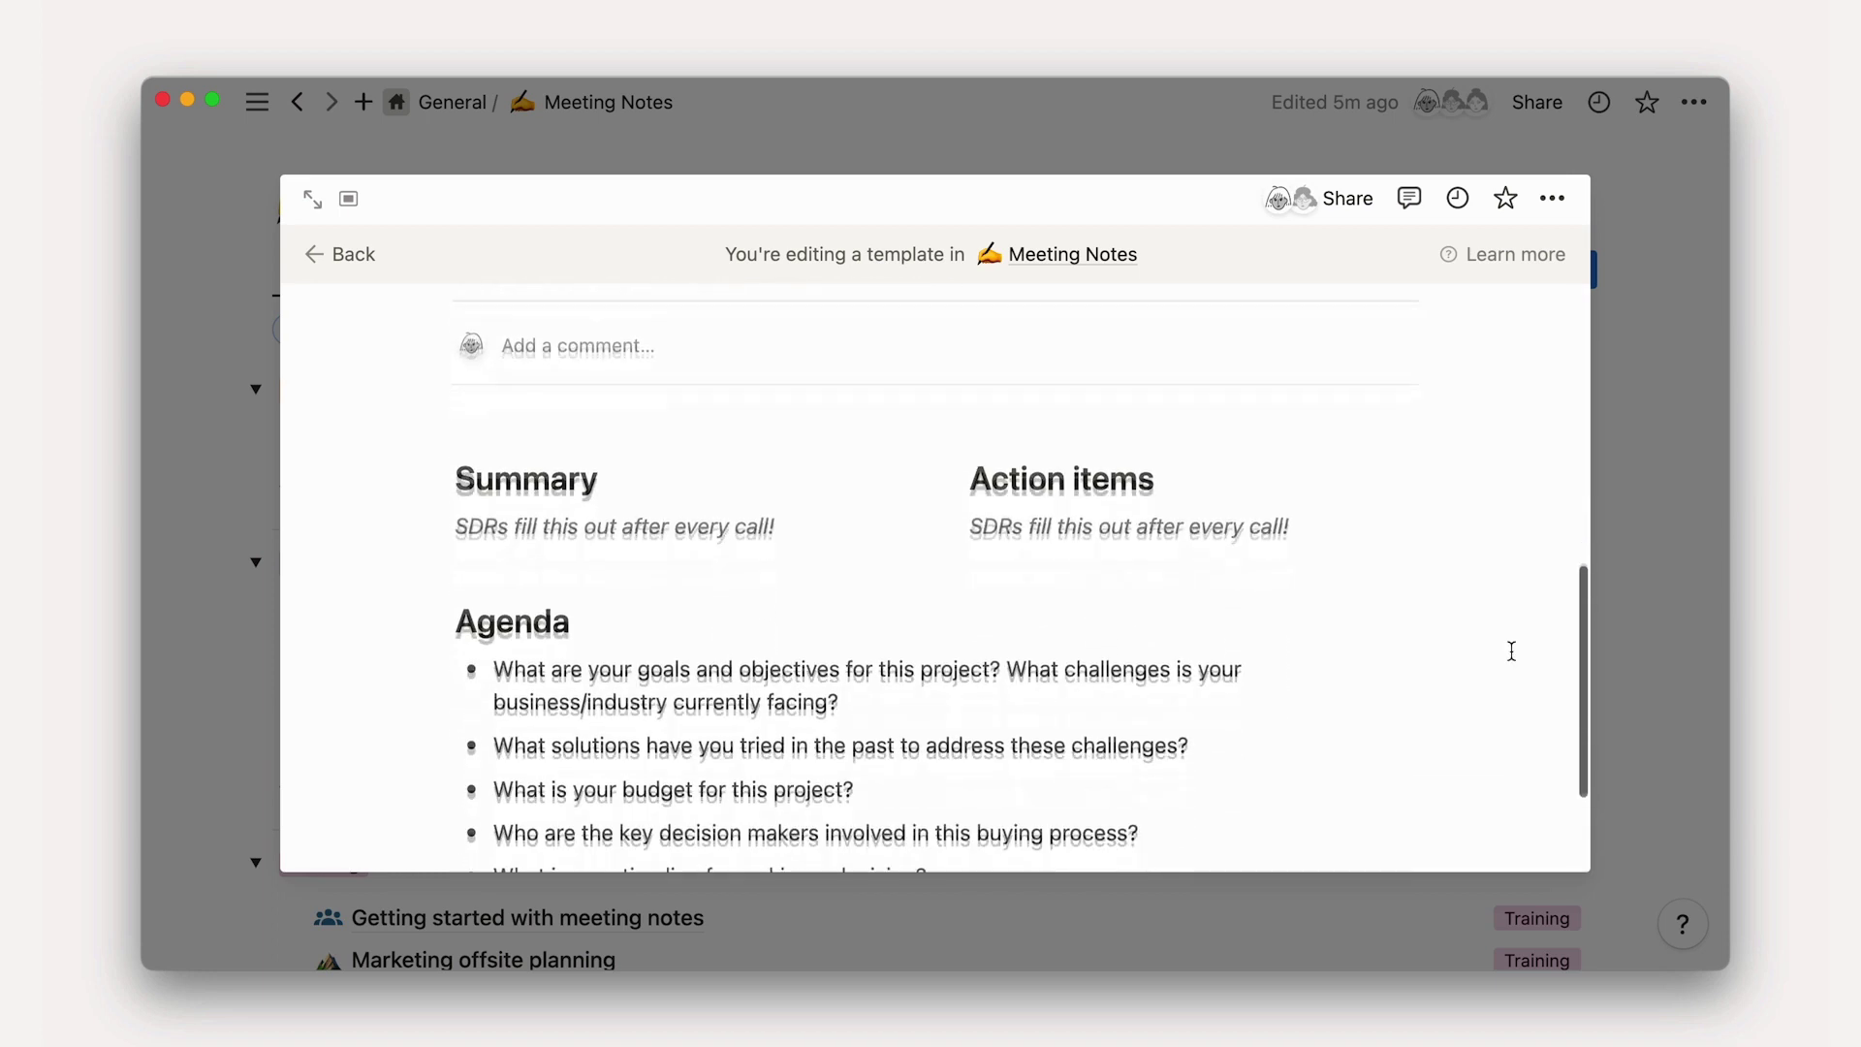
scroll(1511, 651, up, 3)
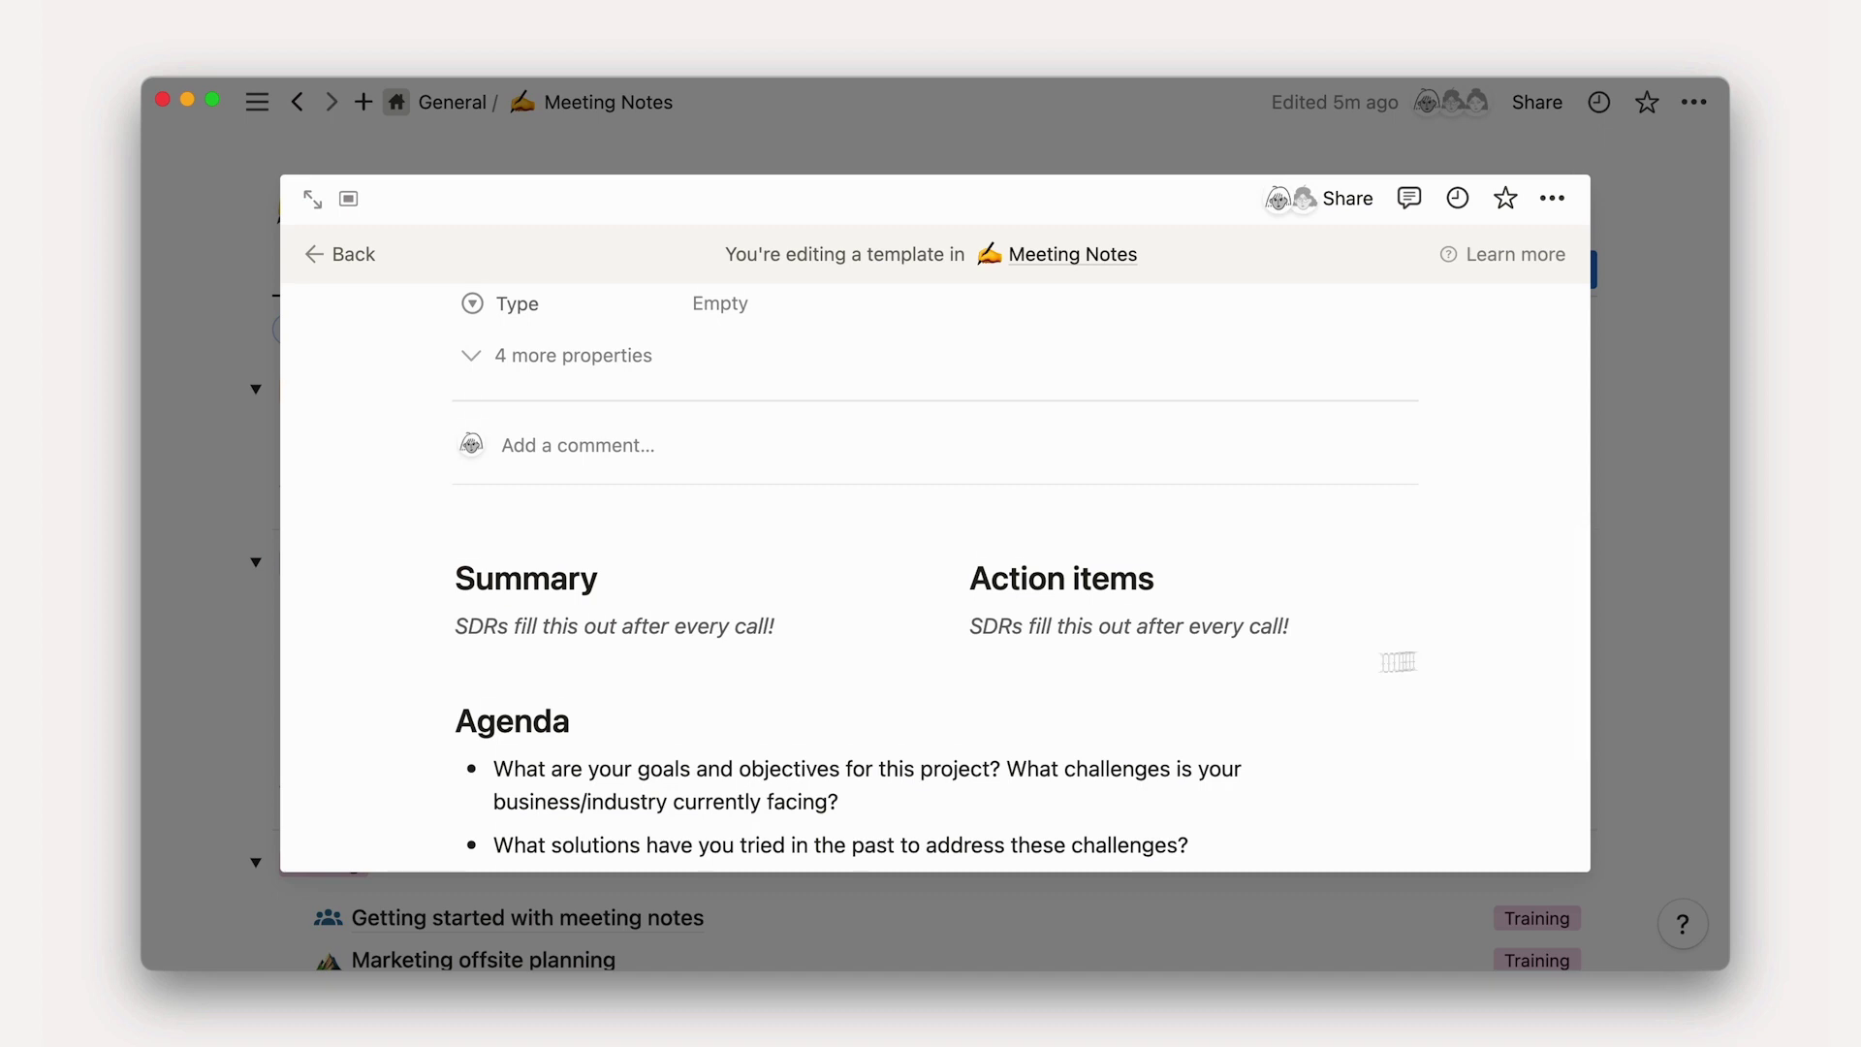
- Replace the Summary placeholder line with an AI summary block via /summary
drag(829, 628, 426, 621)
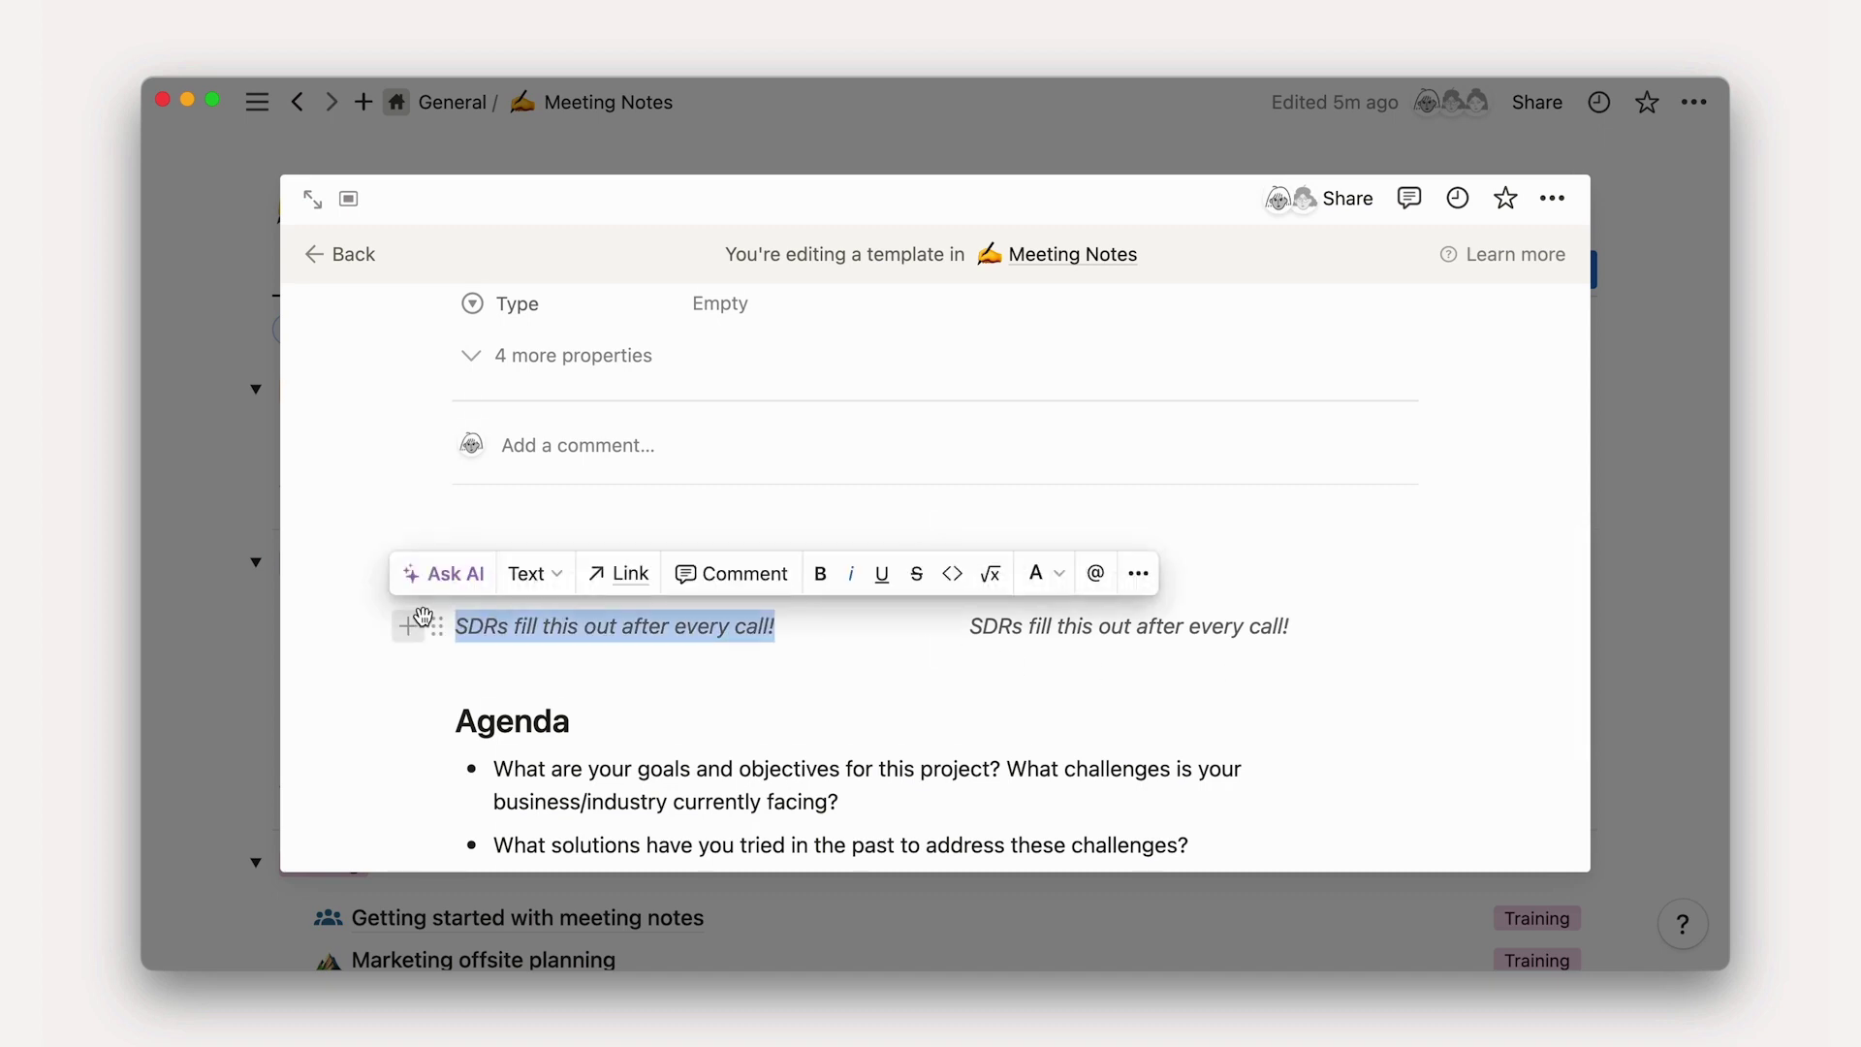
key(BackSpace)
text(/summary)
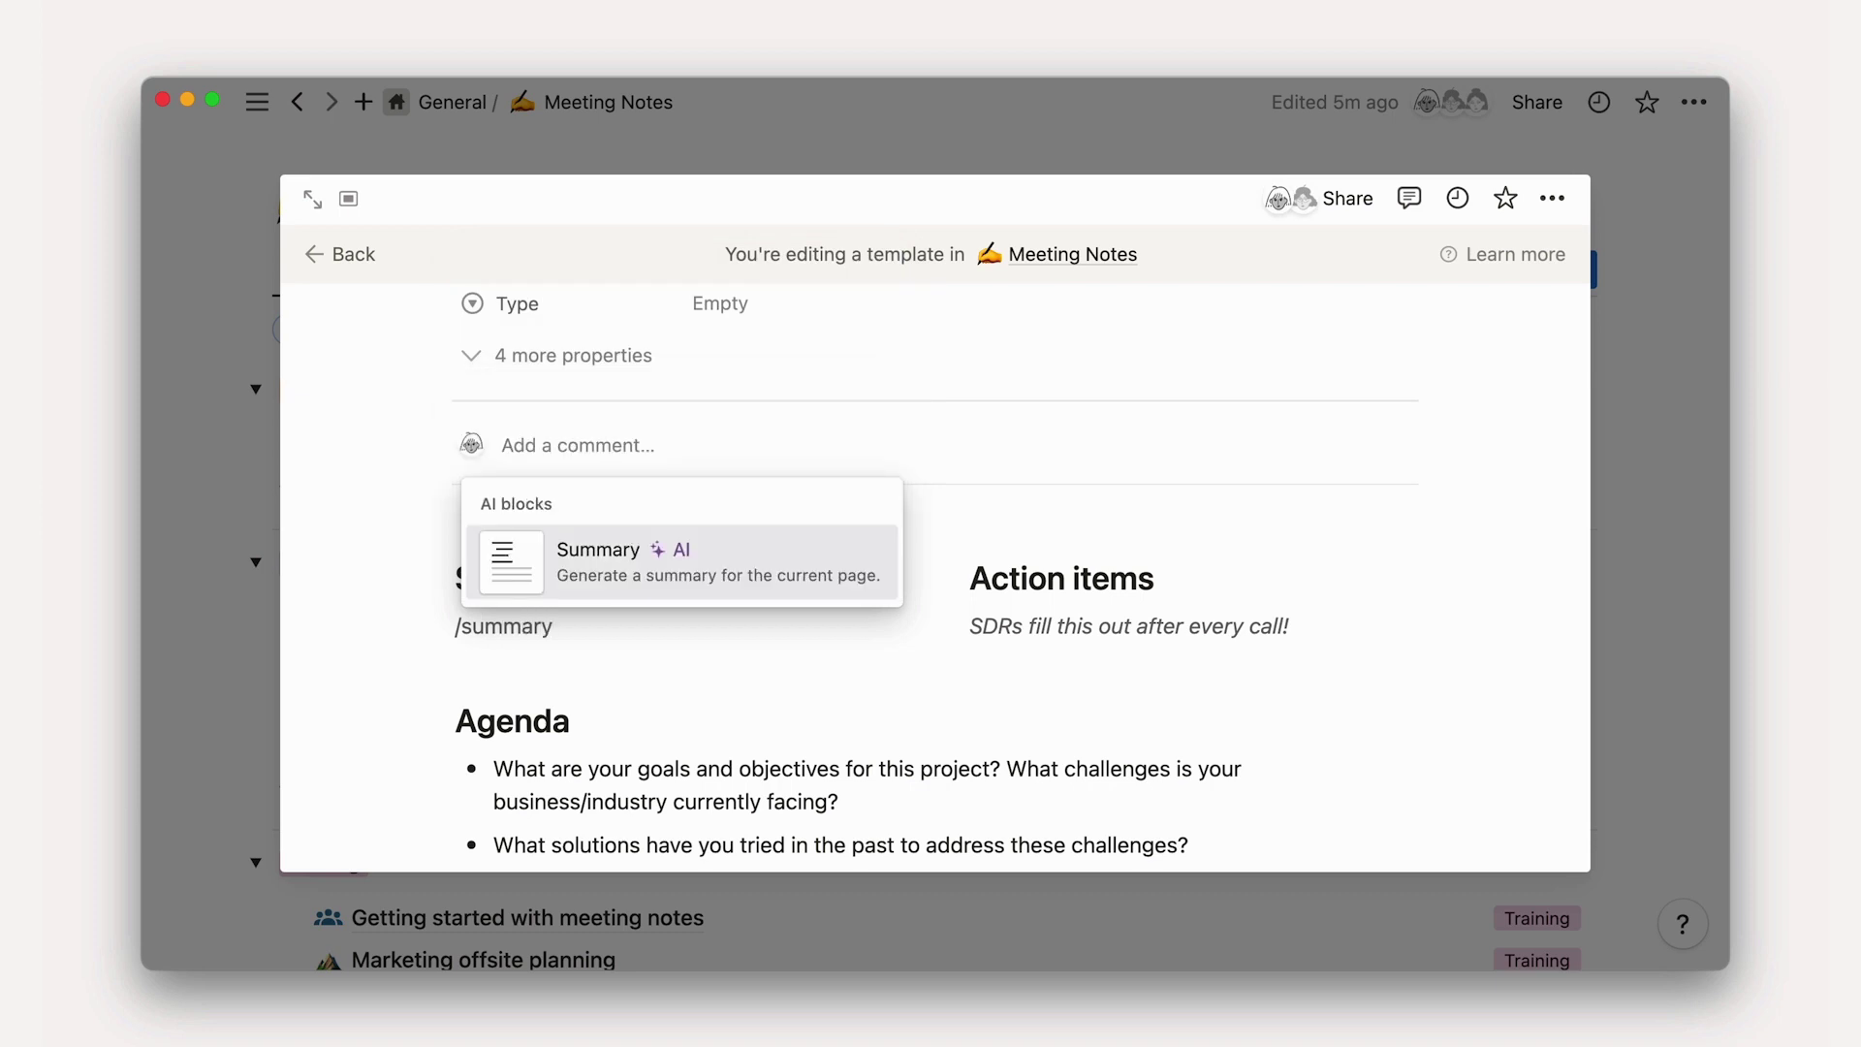
key(Return)
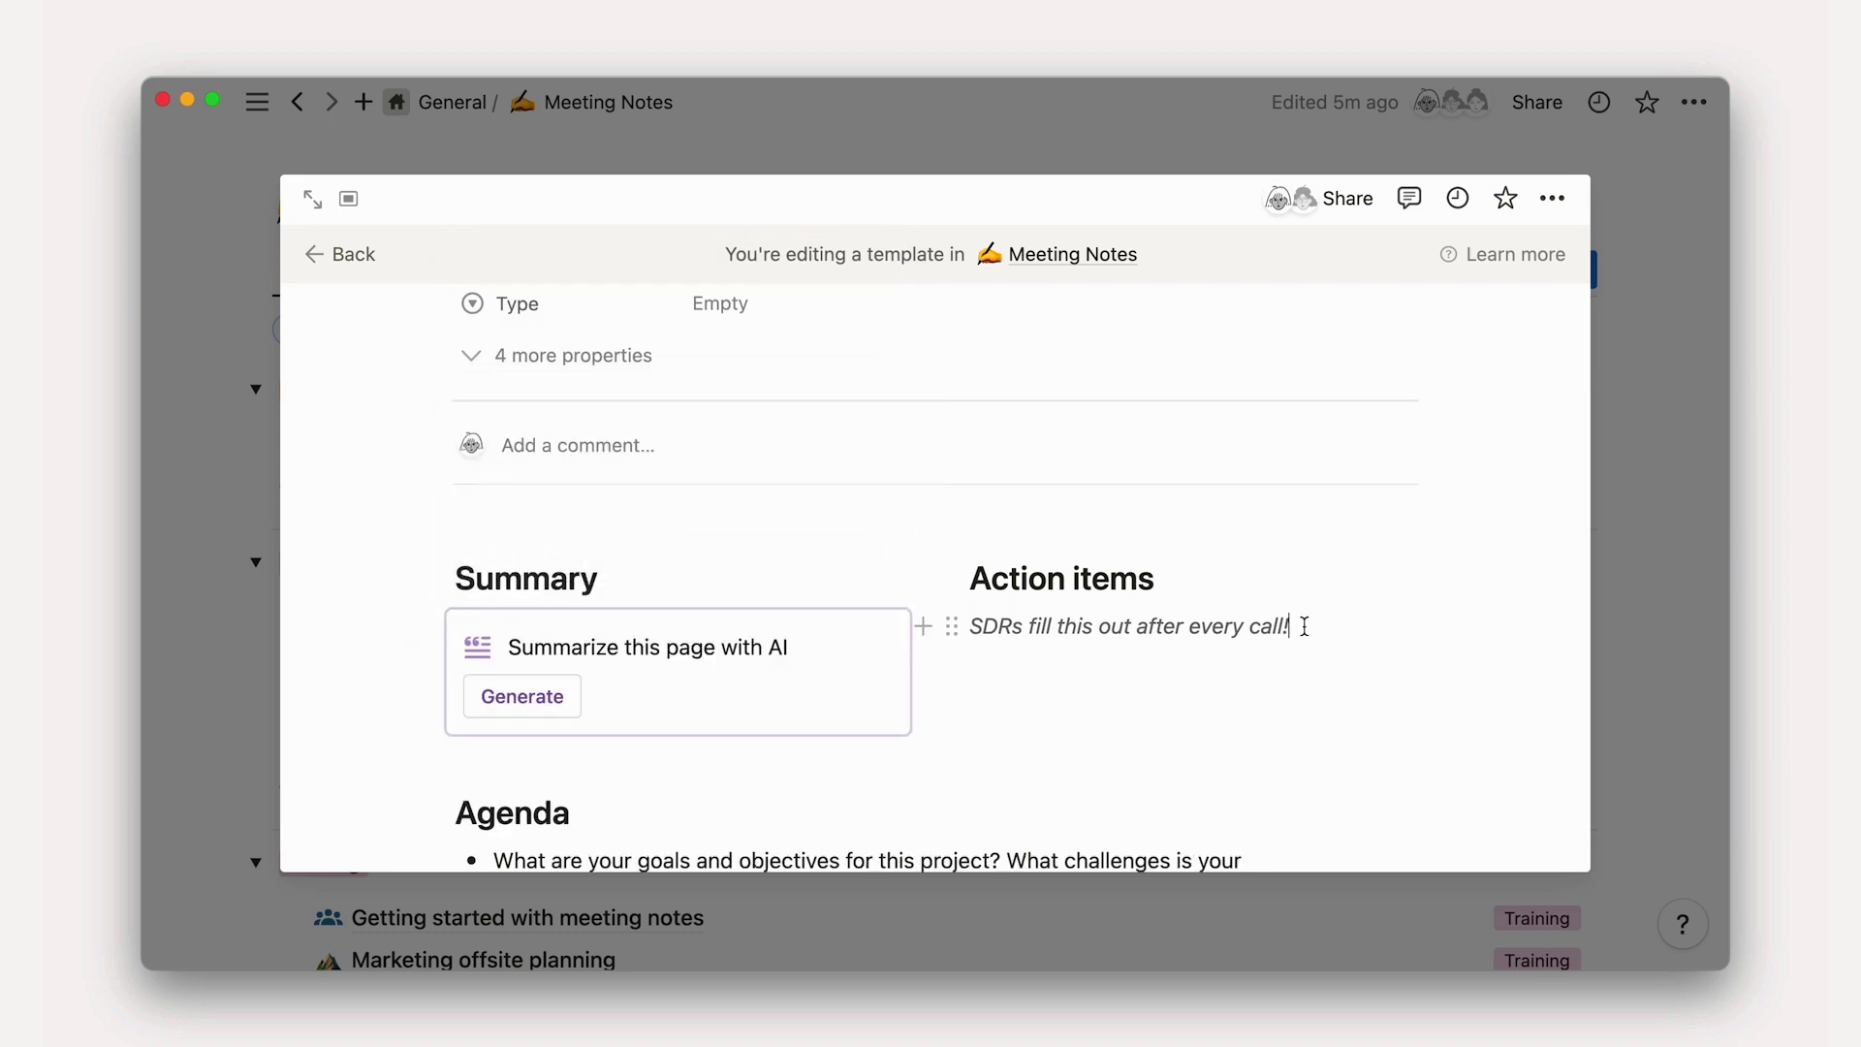
- Replace the Action items placeholder line with an AI action items block via /action items
drag(1300, 627, 967, 615)
key(BackSpace)
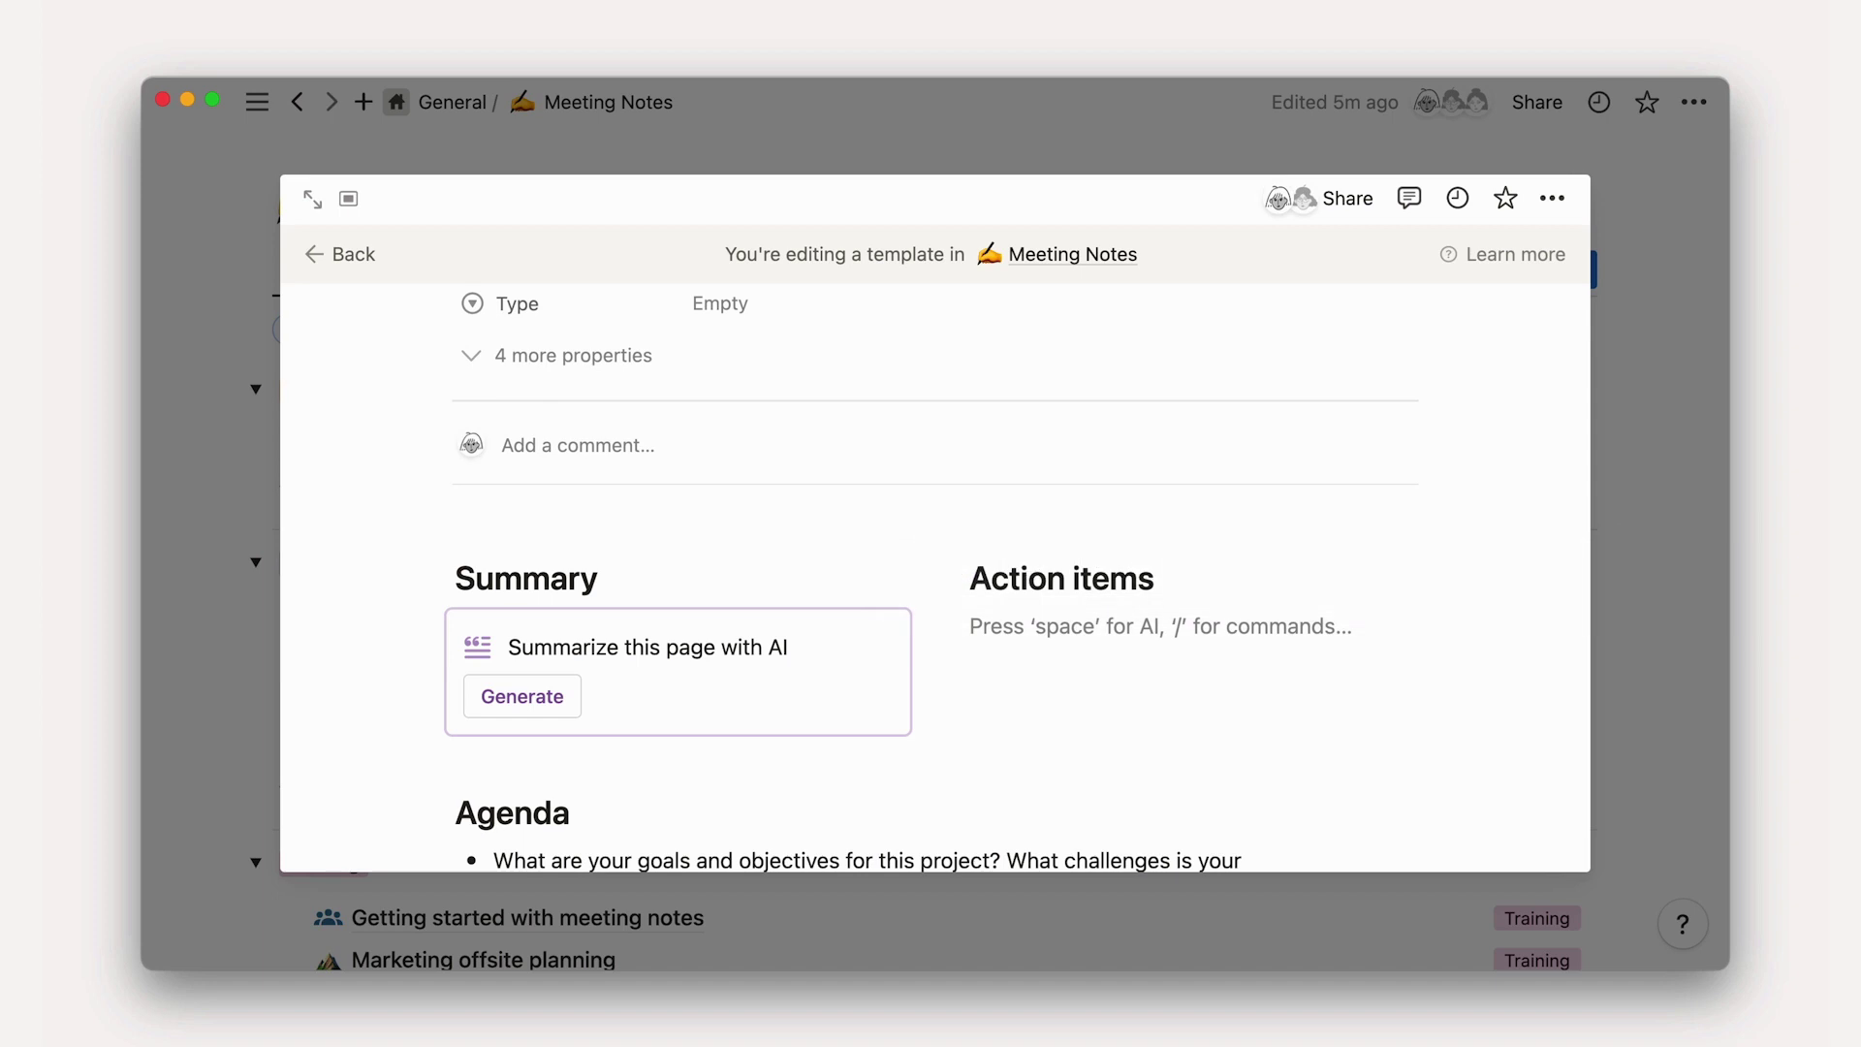
text(/action items)
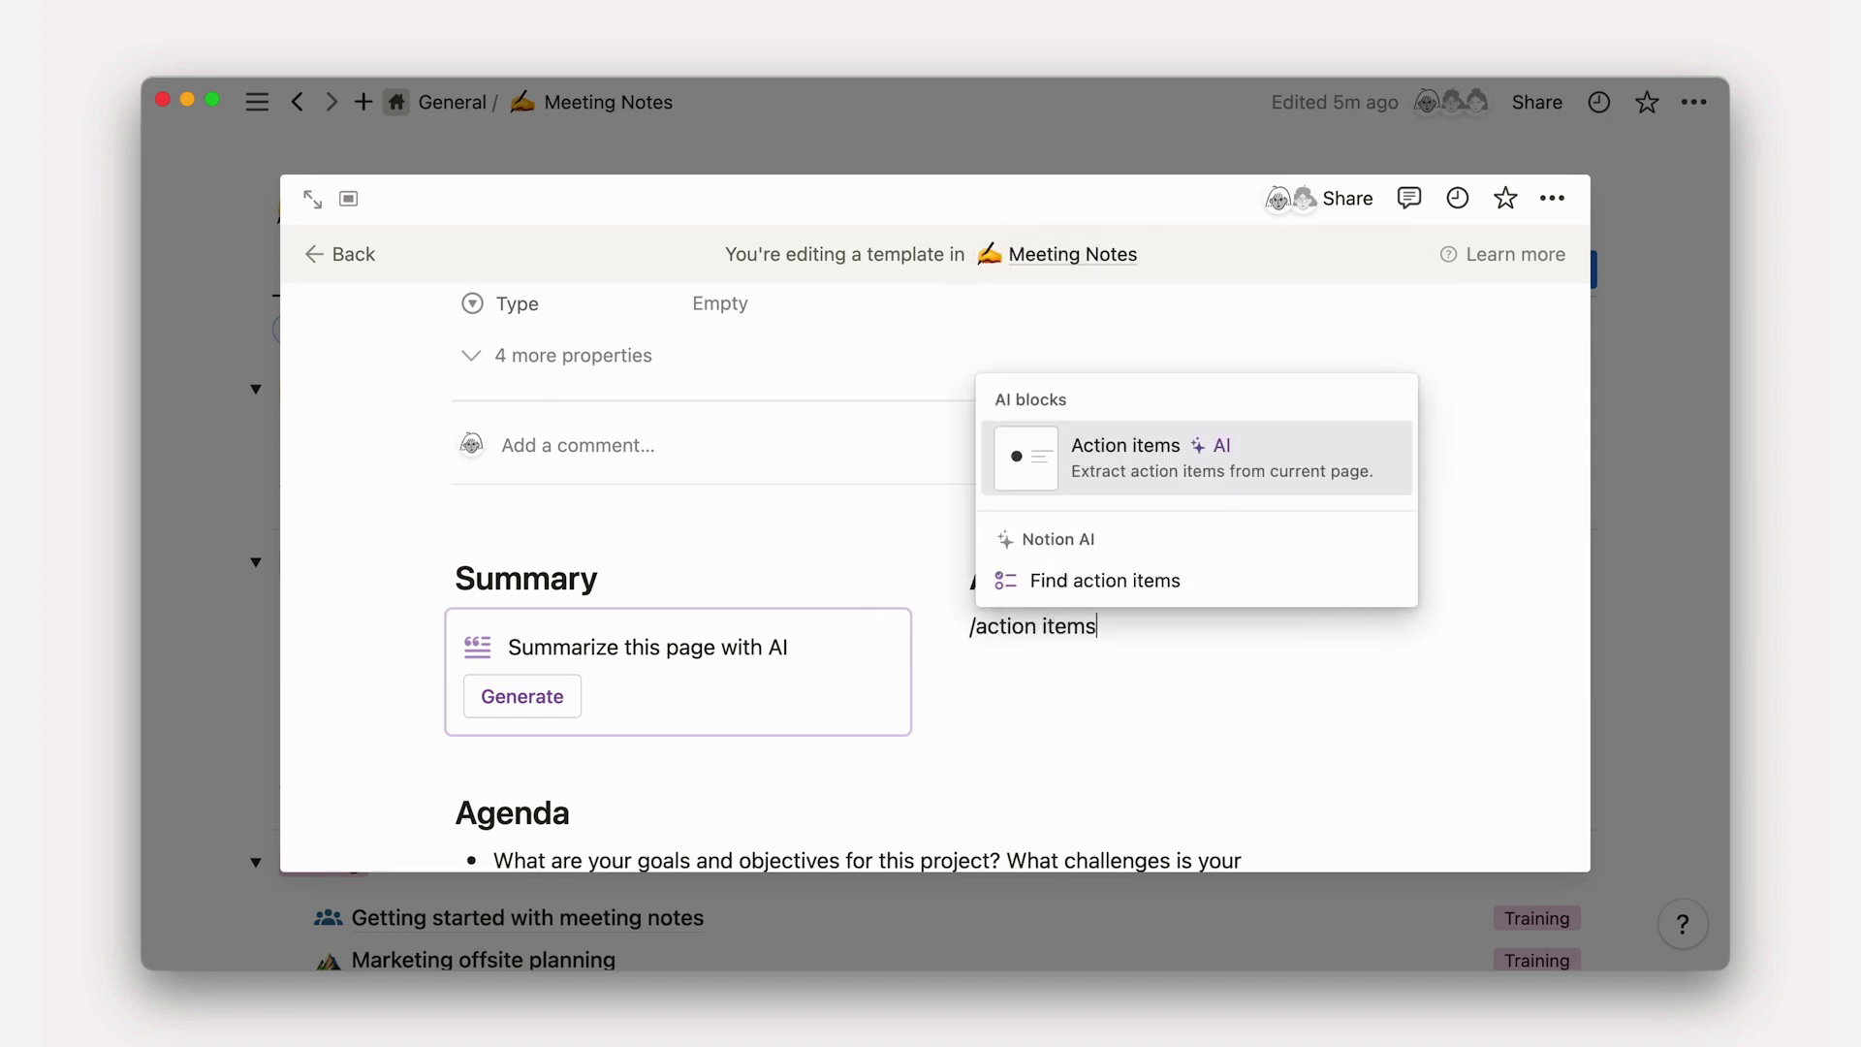
key(Return)
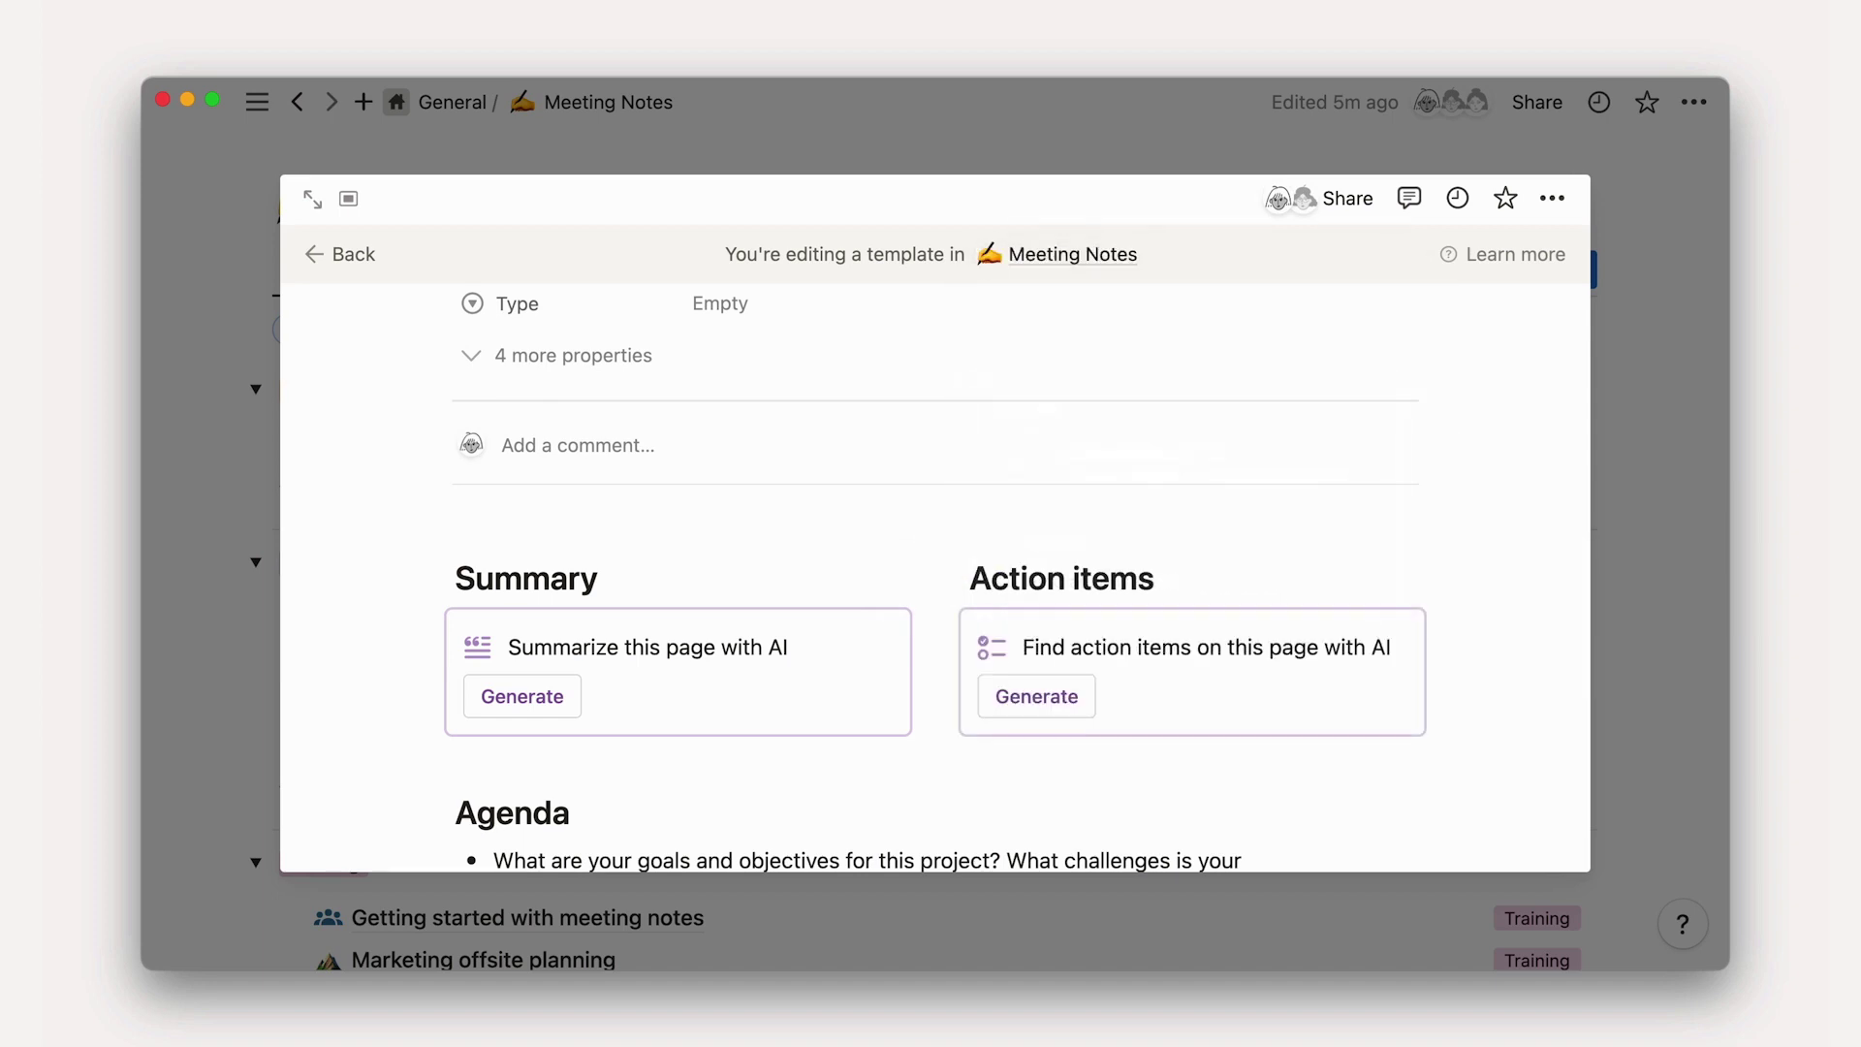
click(341, 254)
- Create a new meeting page from the Sales discovery call template
click(1539, 271)
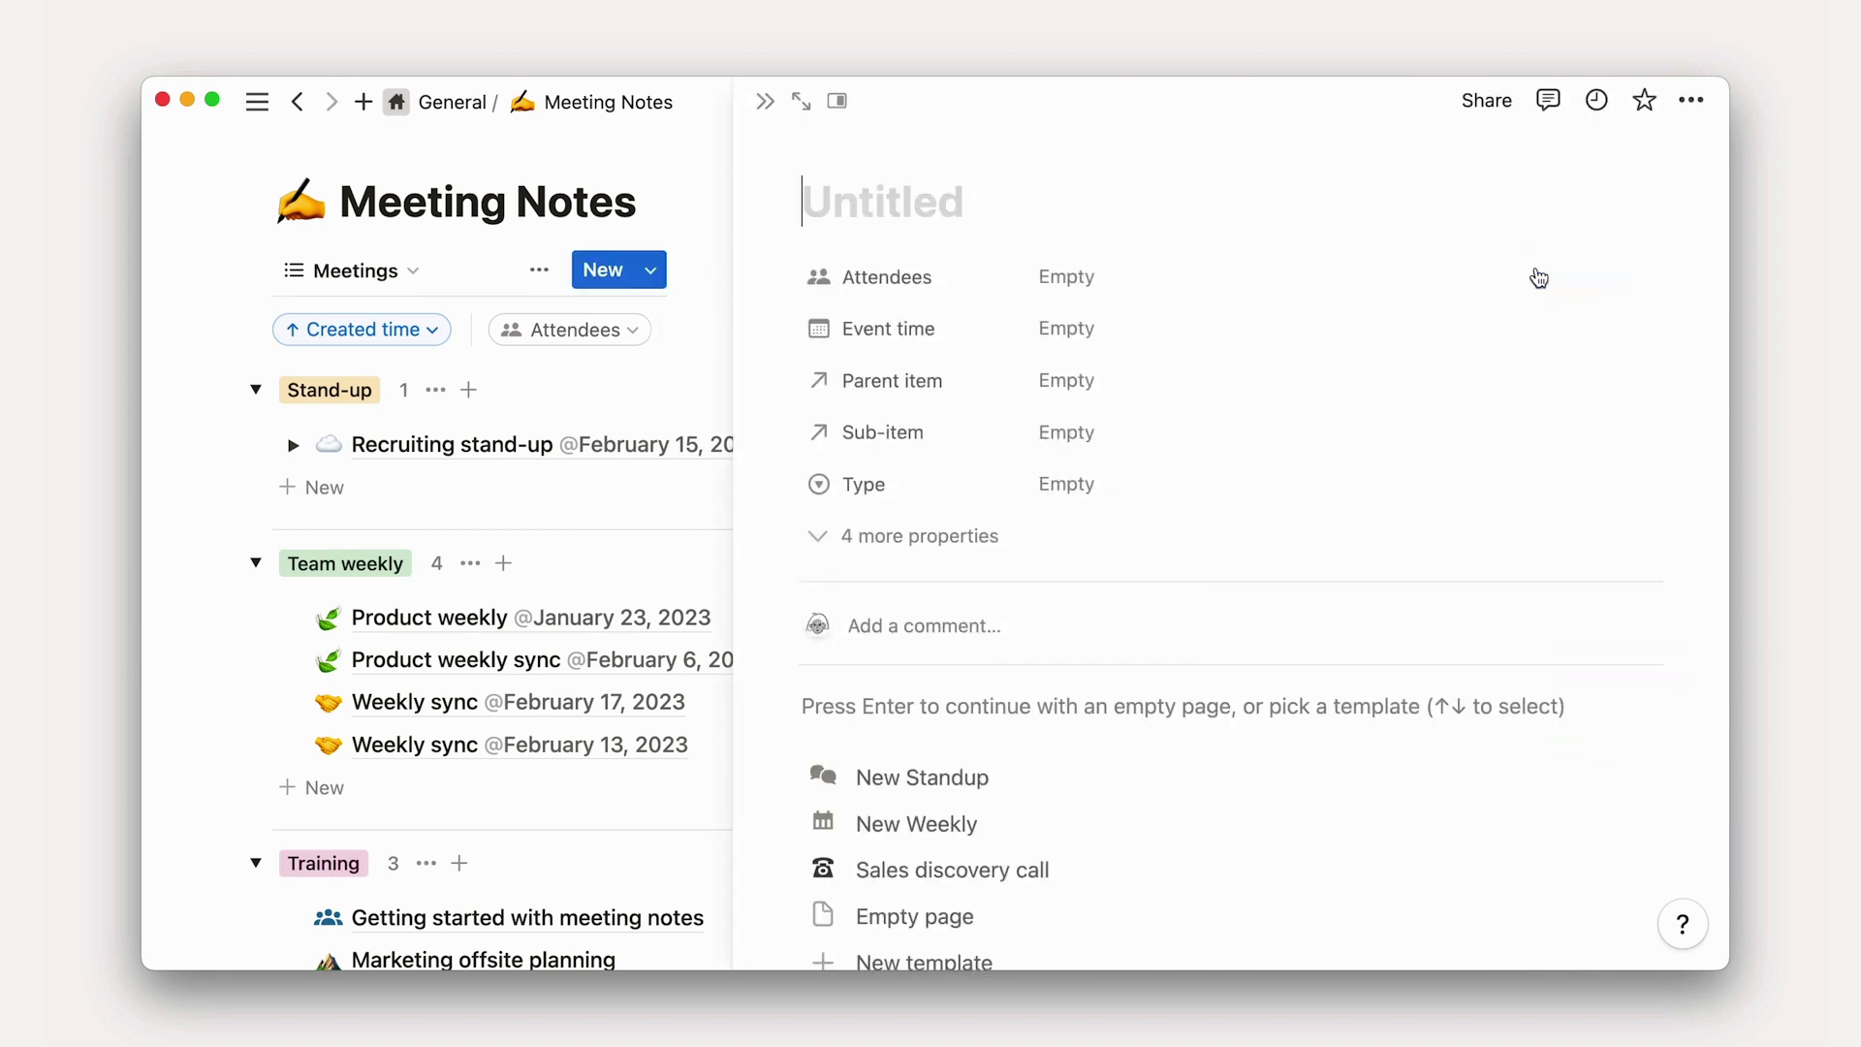
click(1496, 859)
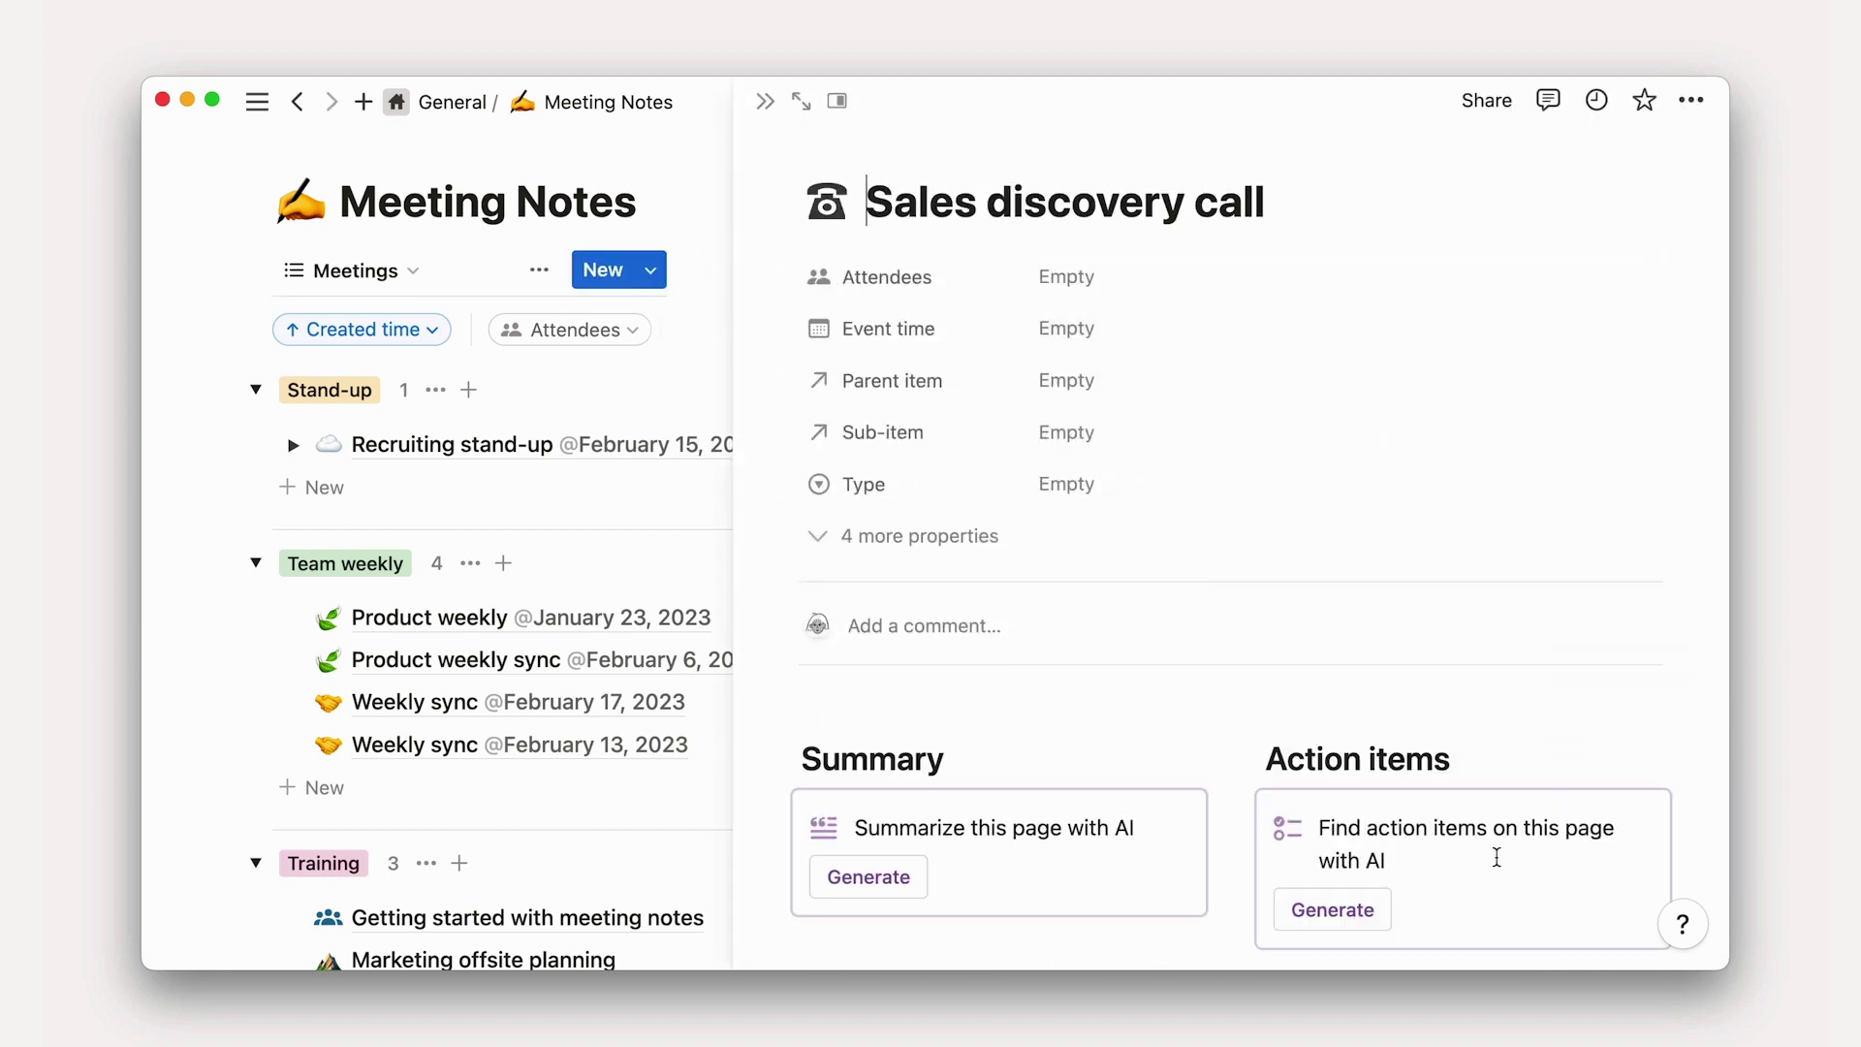
scroll(1497, 859, down, 5)
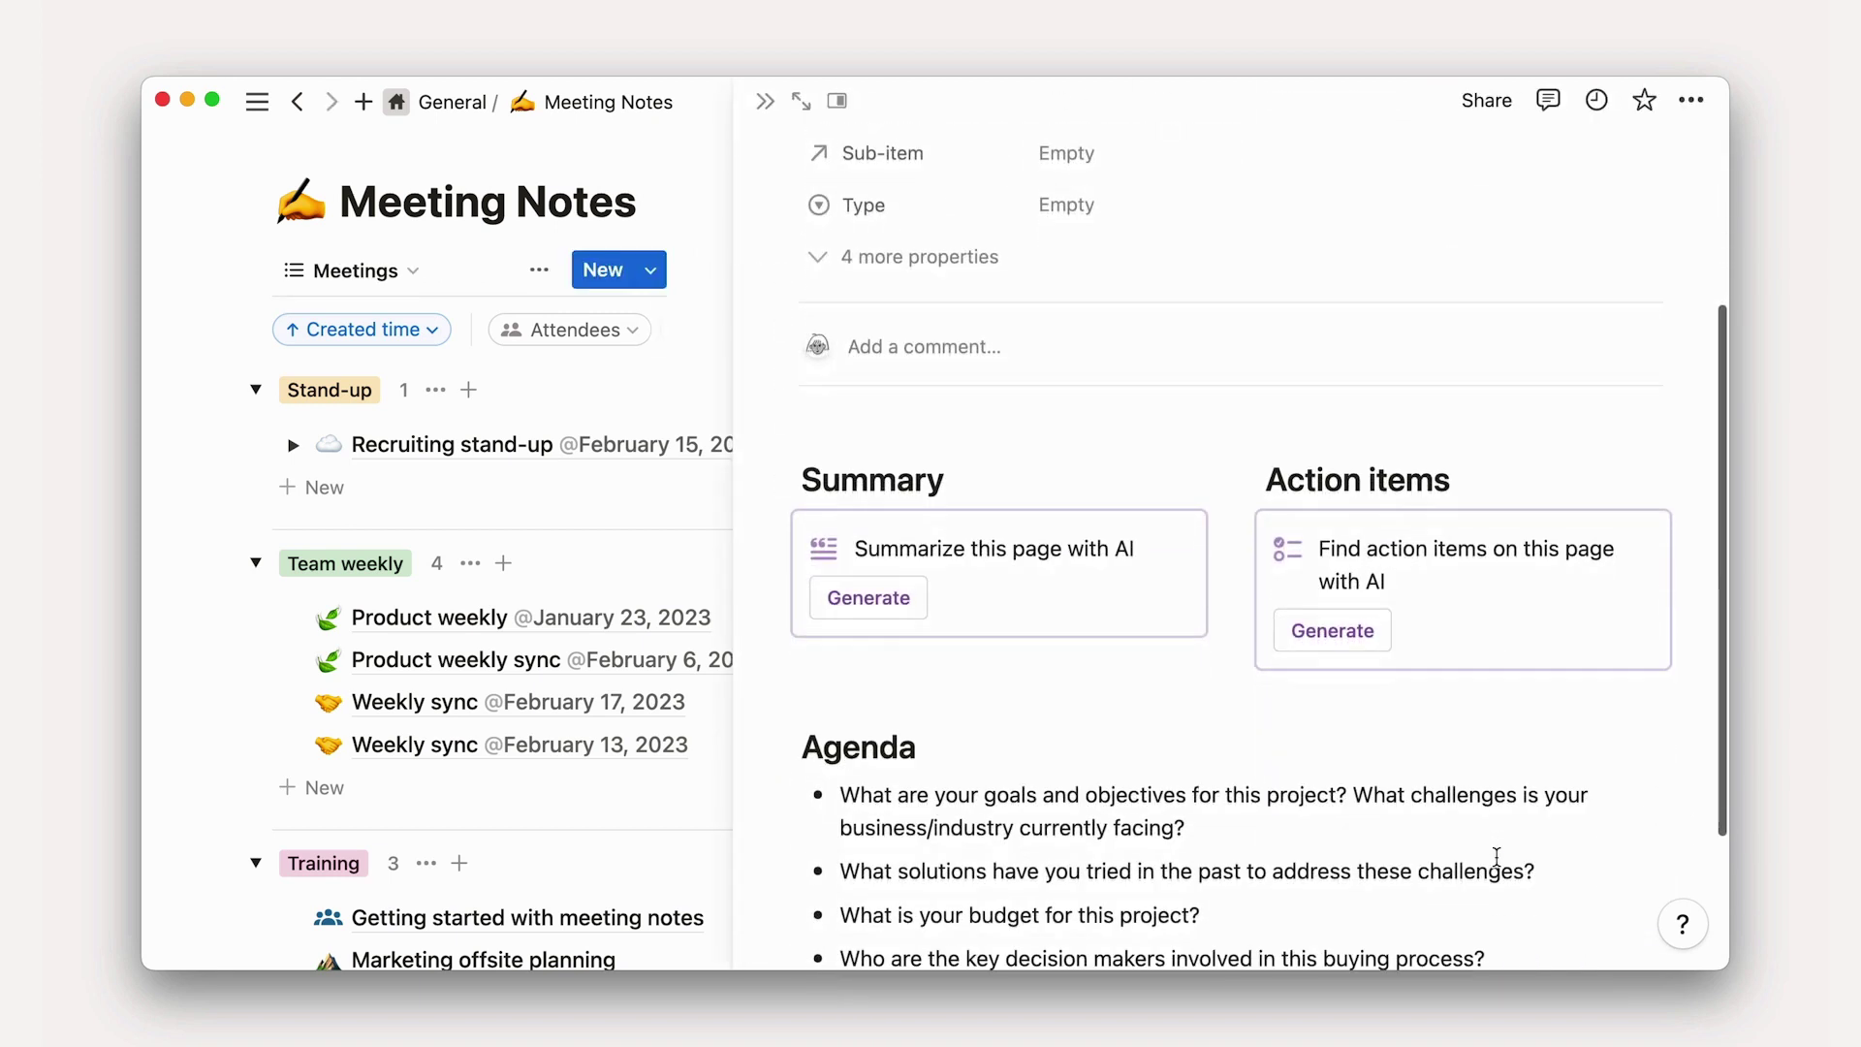
- Add a 'Transcript' heading below the agenda and paste the call transcript under it
click(1234, 918)
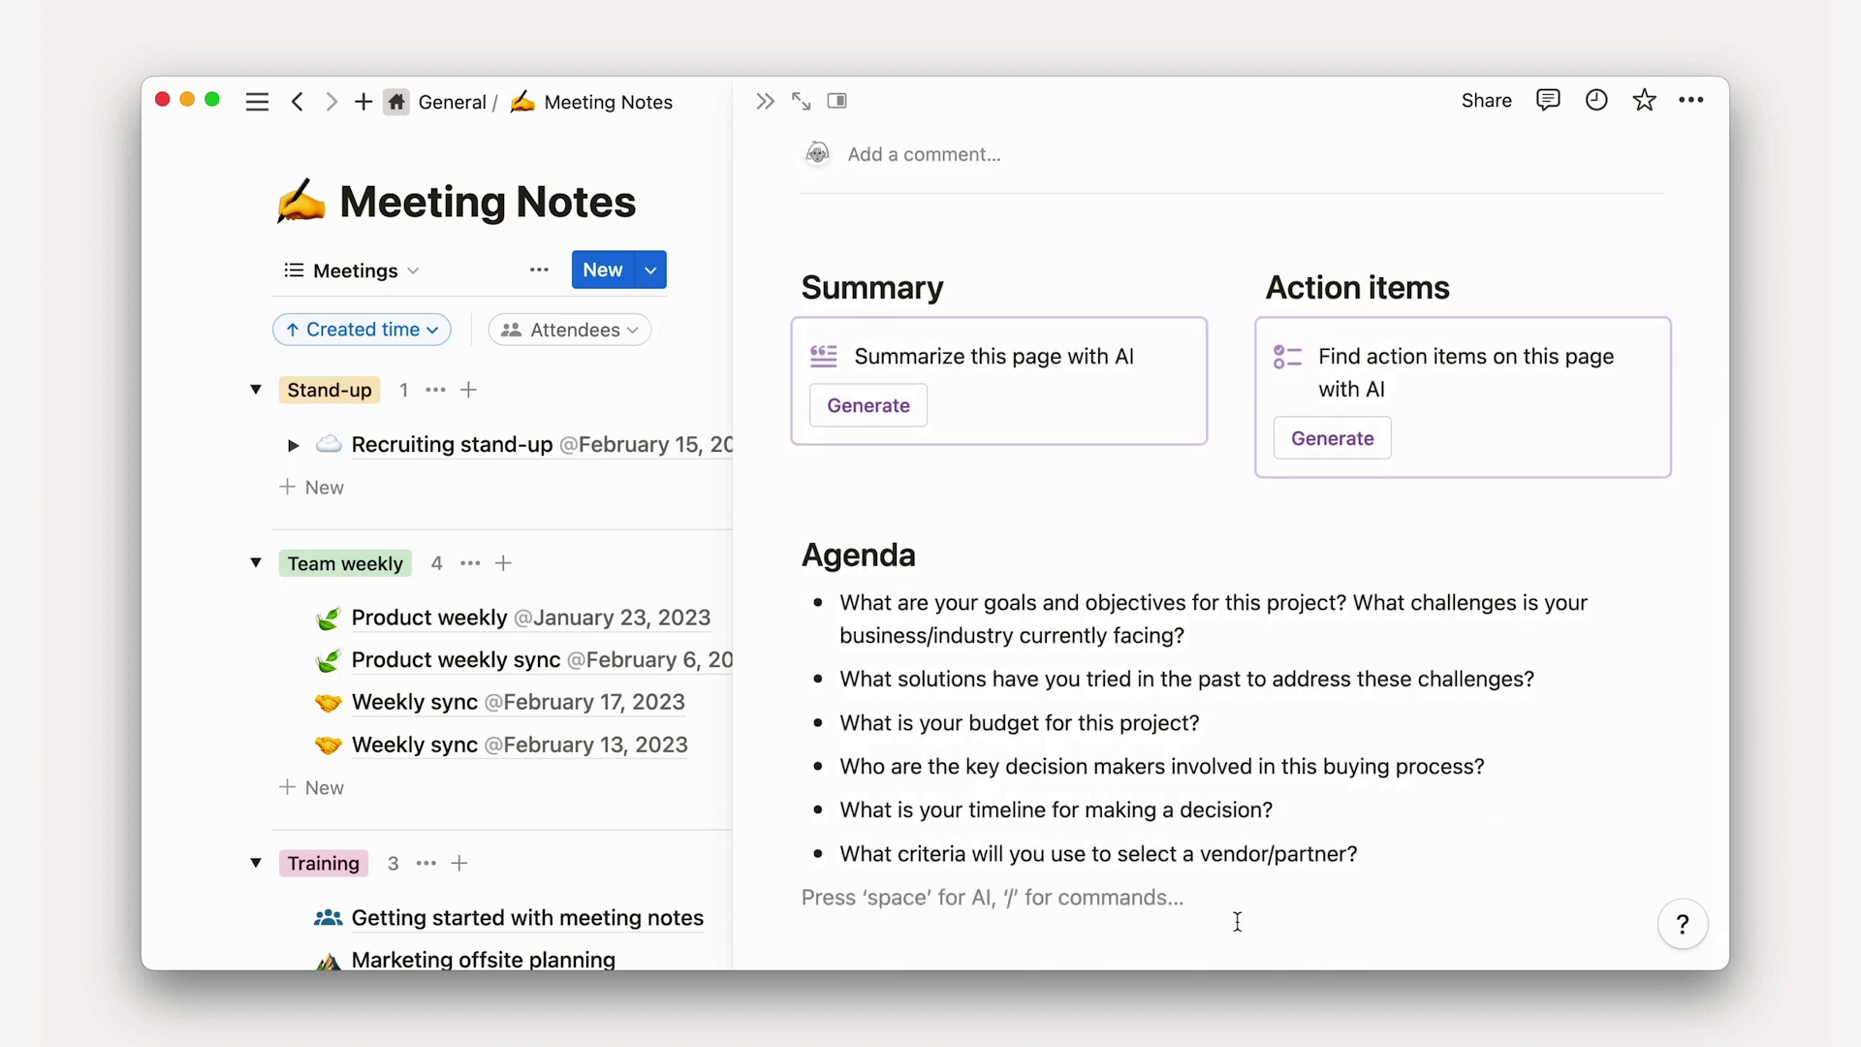
text(## Transc)
text(ript)
key(Return)
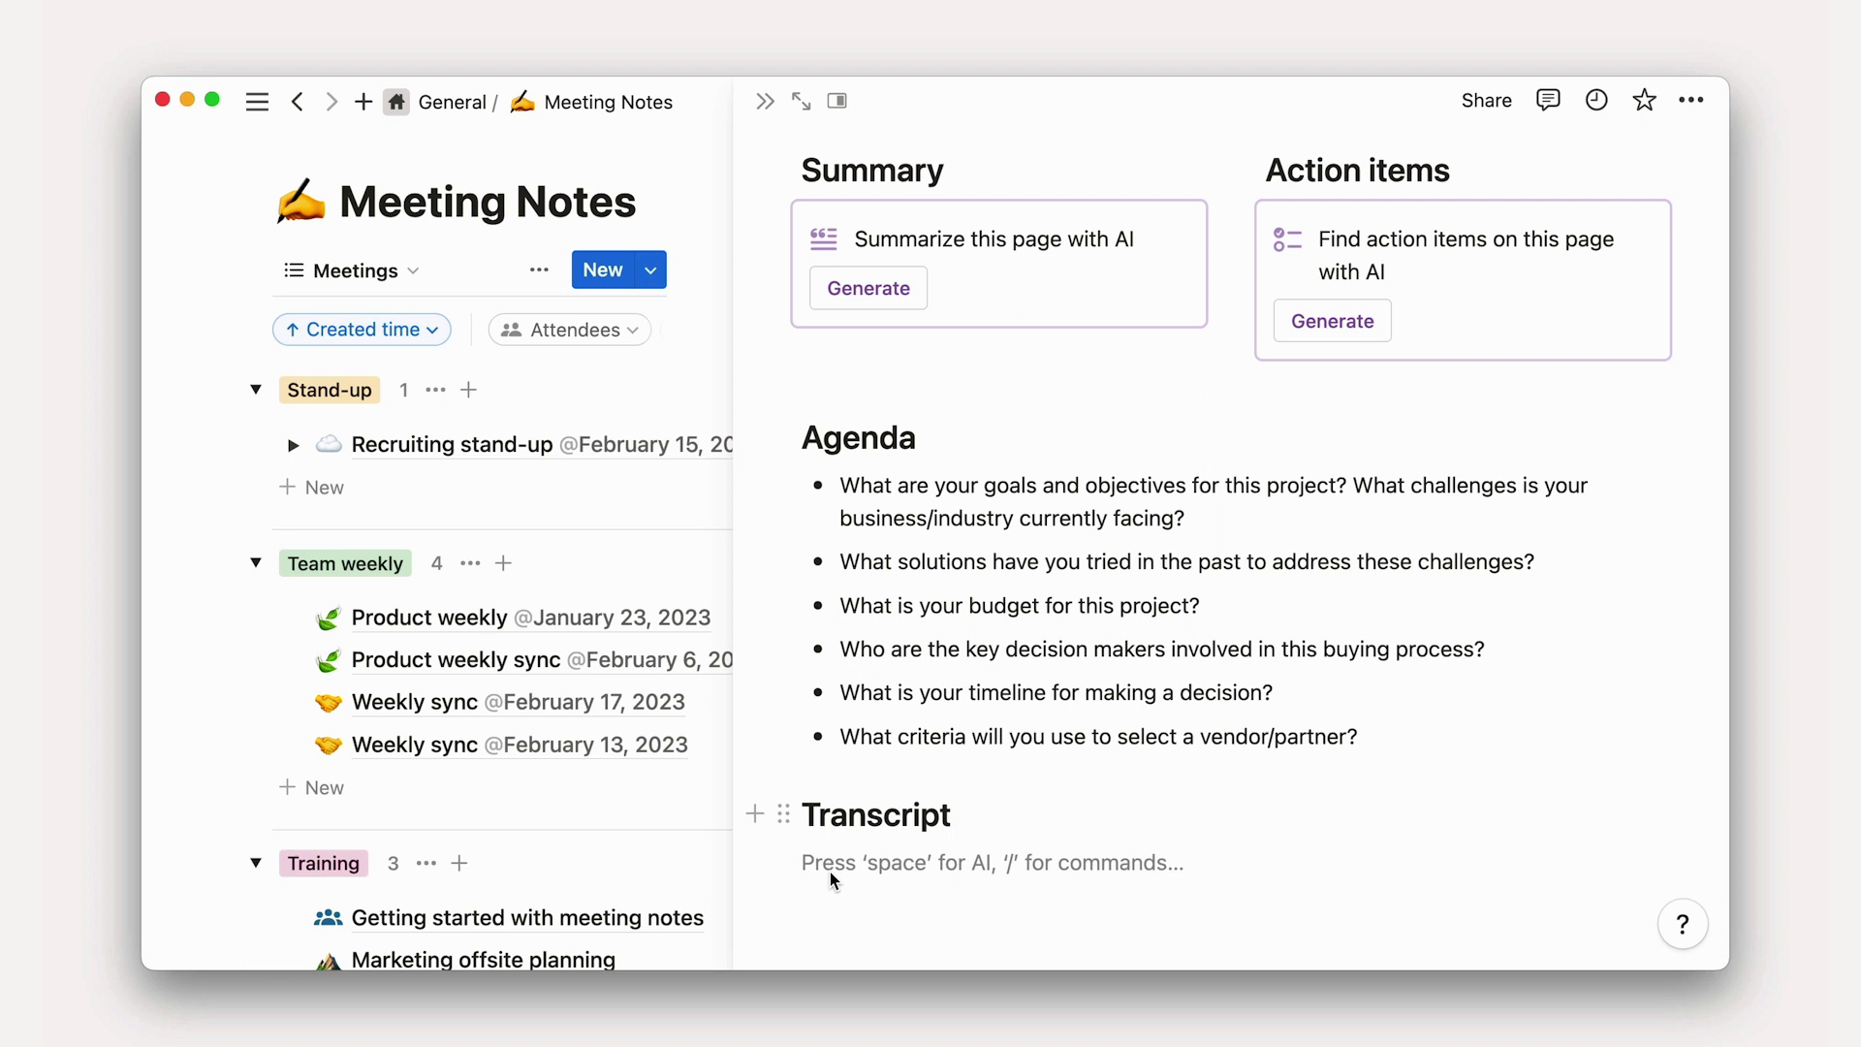
key(super+v)
- Generate the AI summary and action items from the call transcript
scroll(832, 879, up, 5)
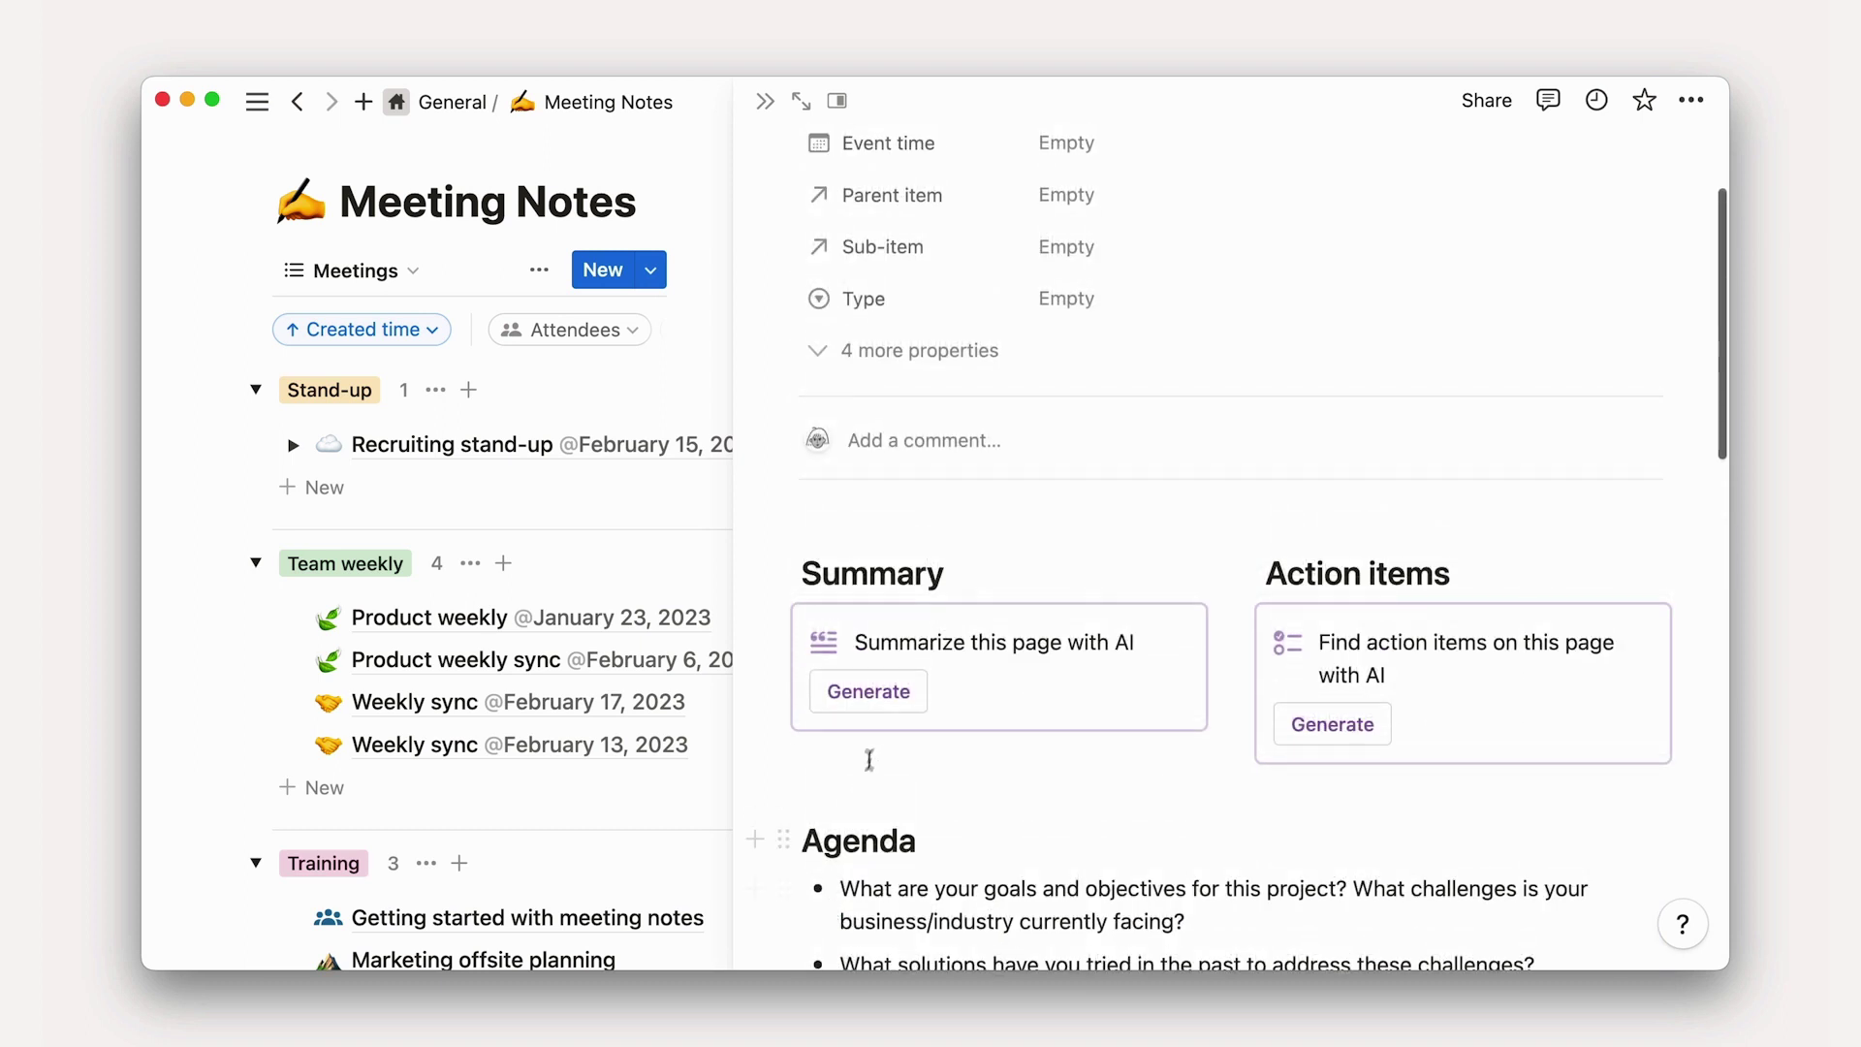
click(876, 694)
click(1328, 722)
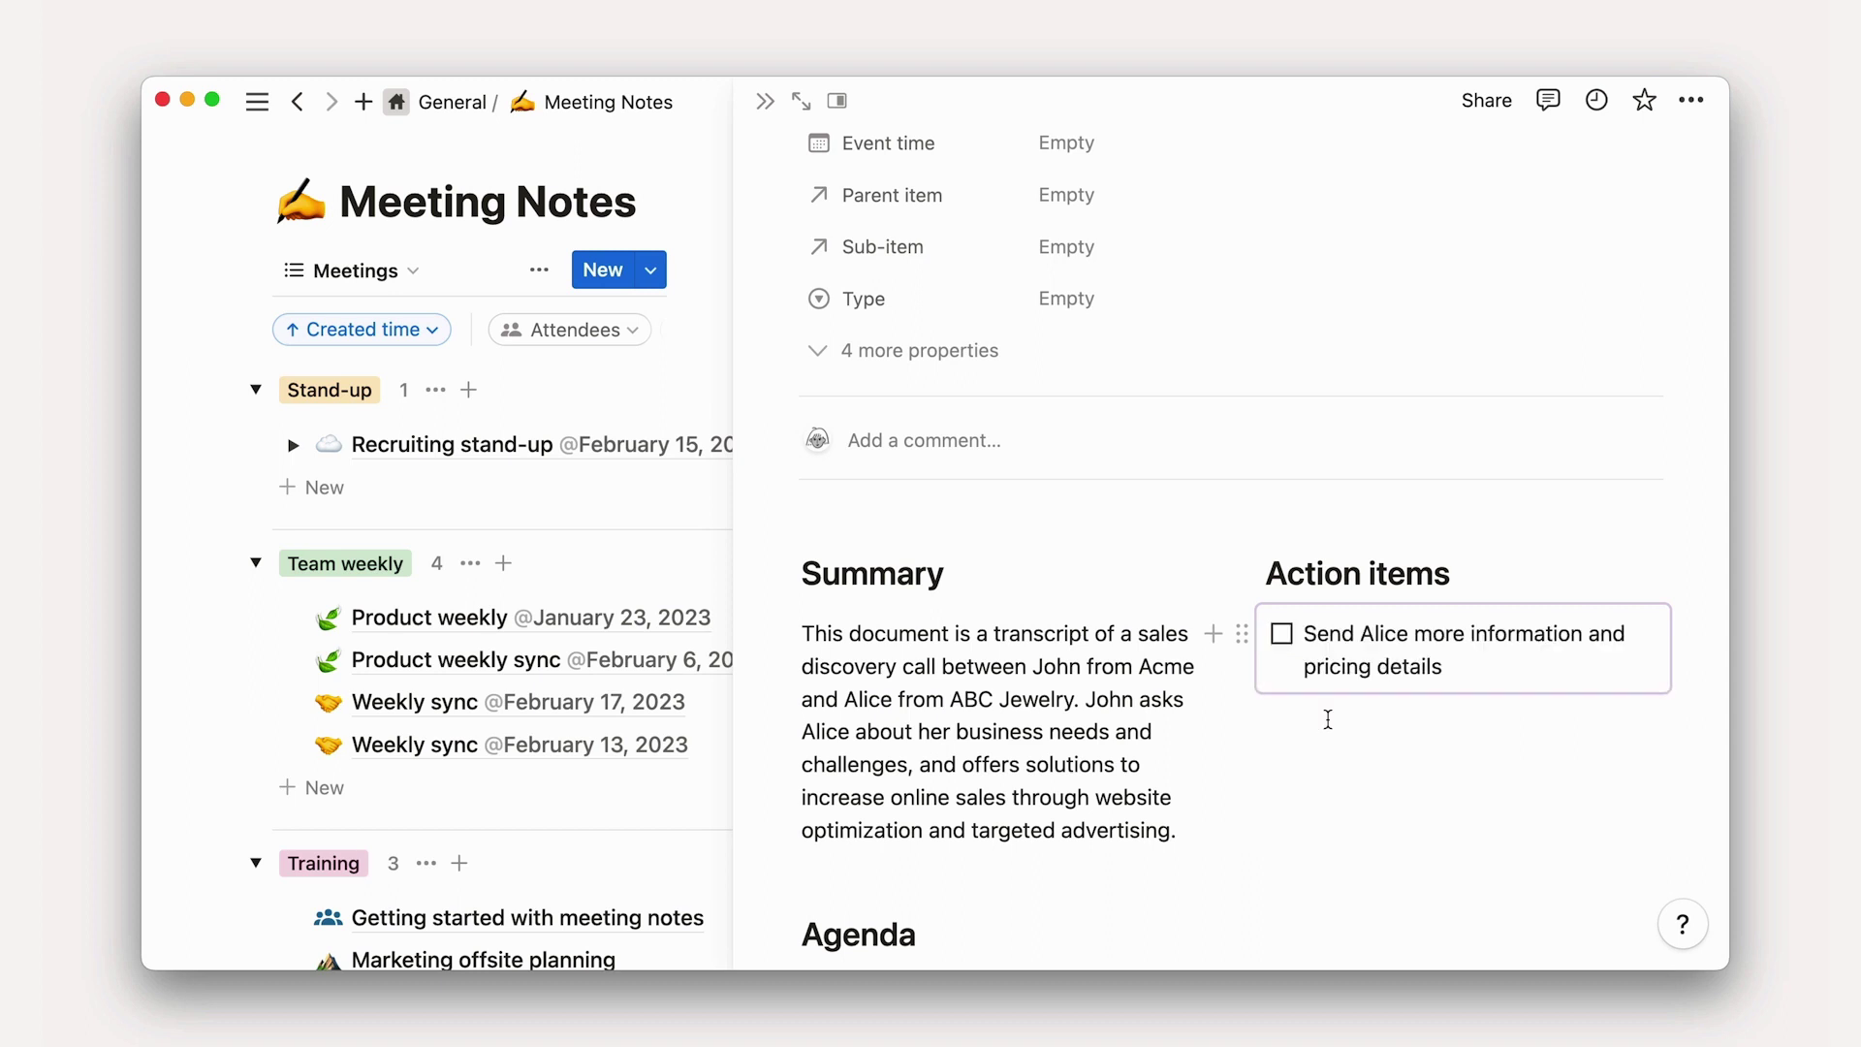